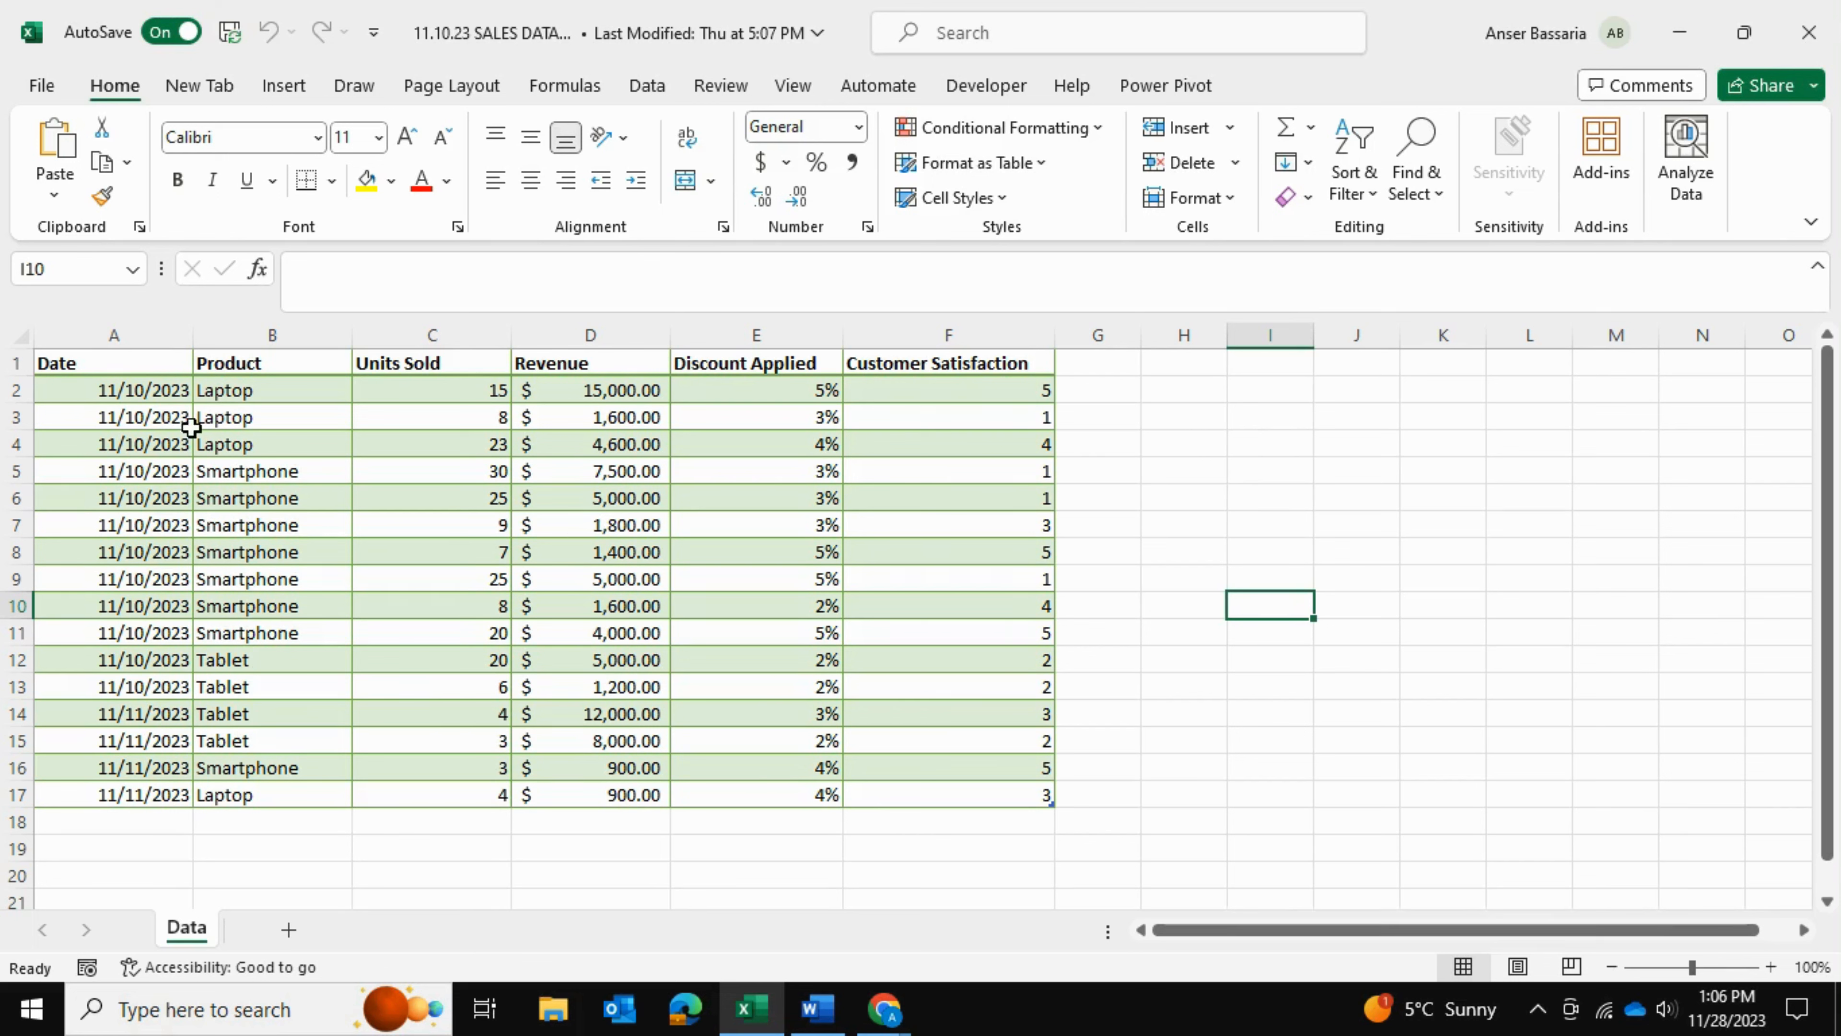
Examine the sales table's dates, products, units sold, revenue, discounts and customer satisfaction ratings
left_click_drag(123, 362, 1014, 801)
left_click(1432, 613)
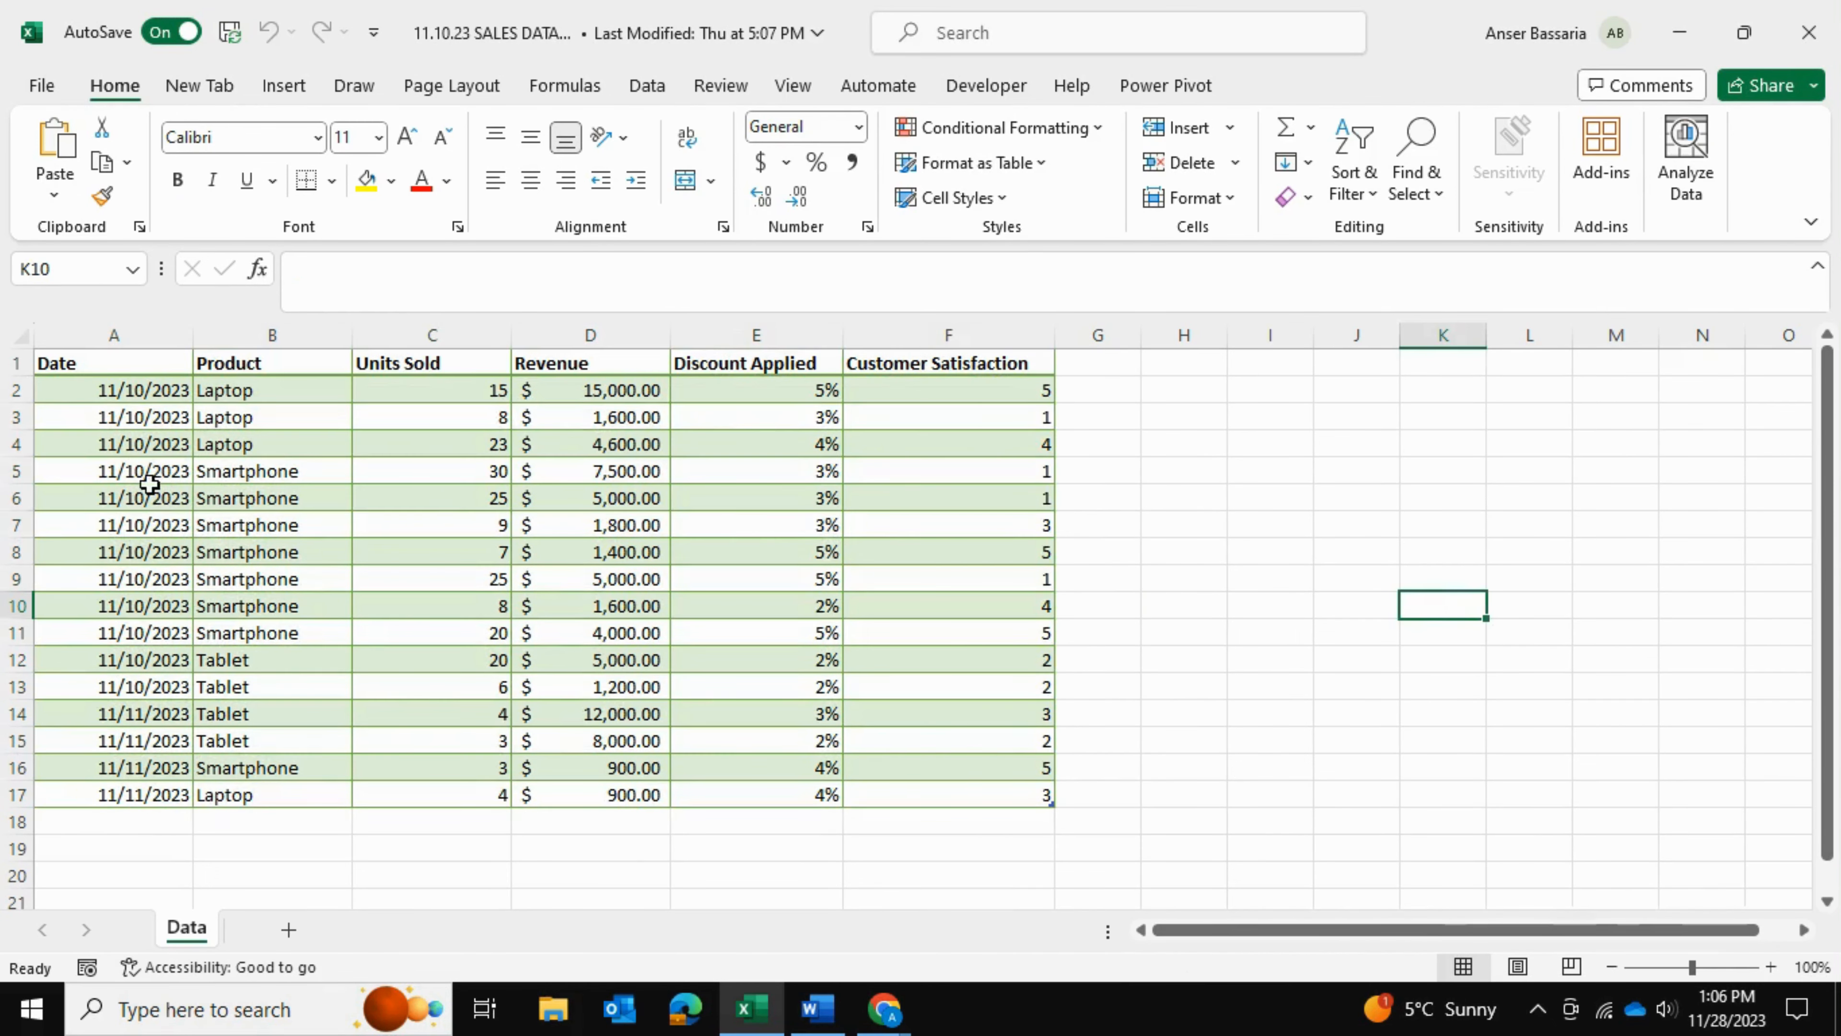
left_click_drag(136, 389, 171, 457)
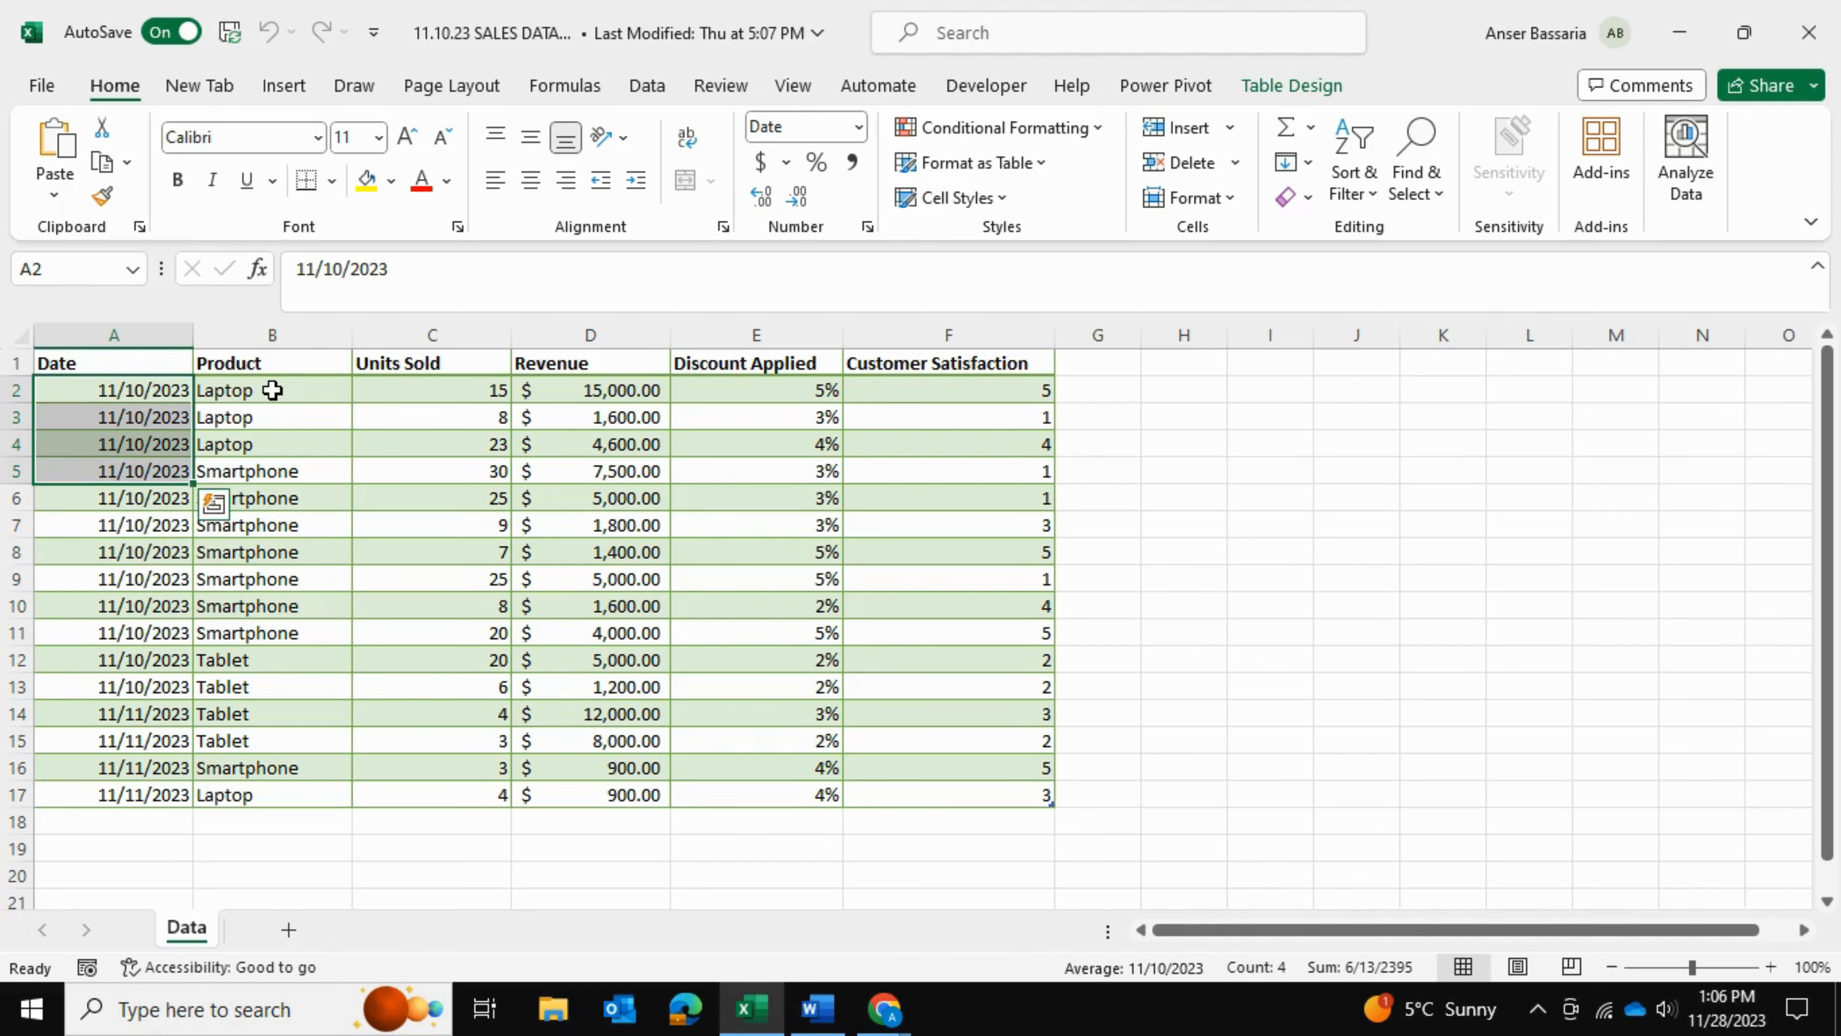
left_click_drag(272, 390, 1017, 792)
left_click(1130, 578)
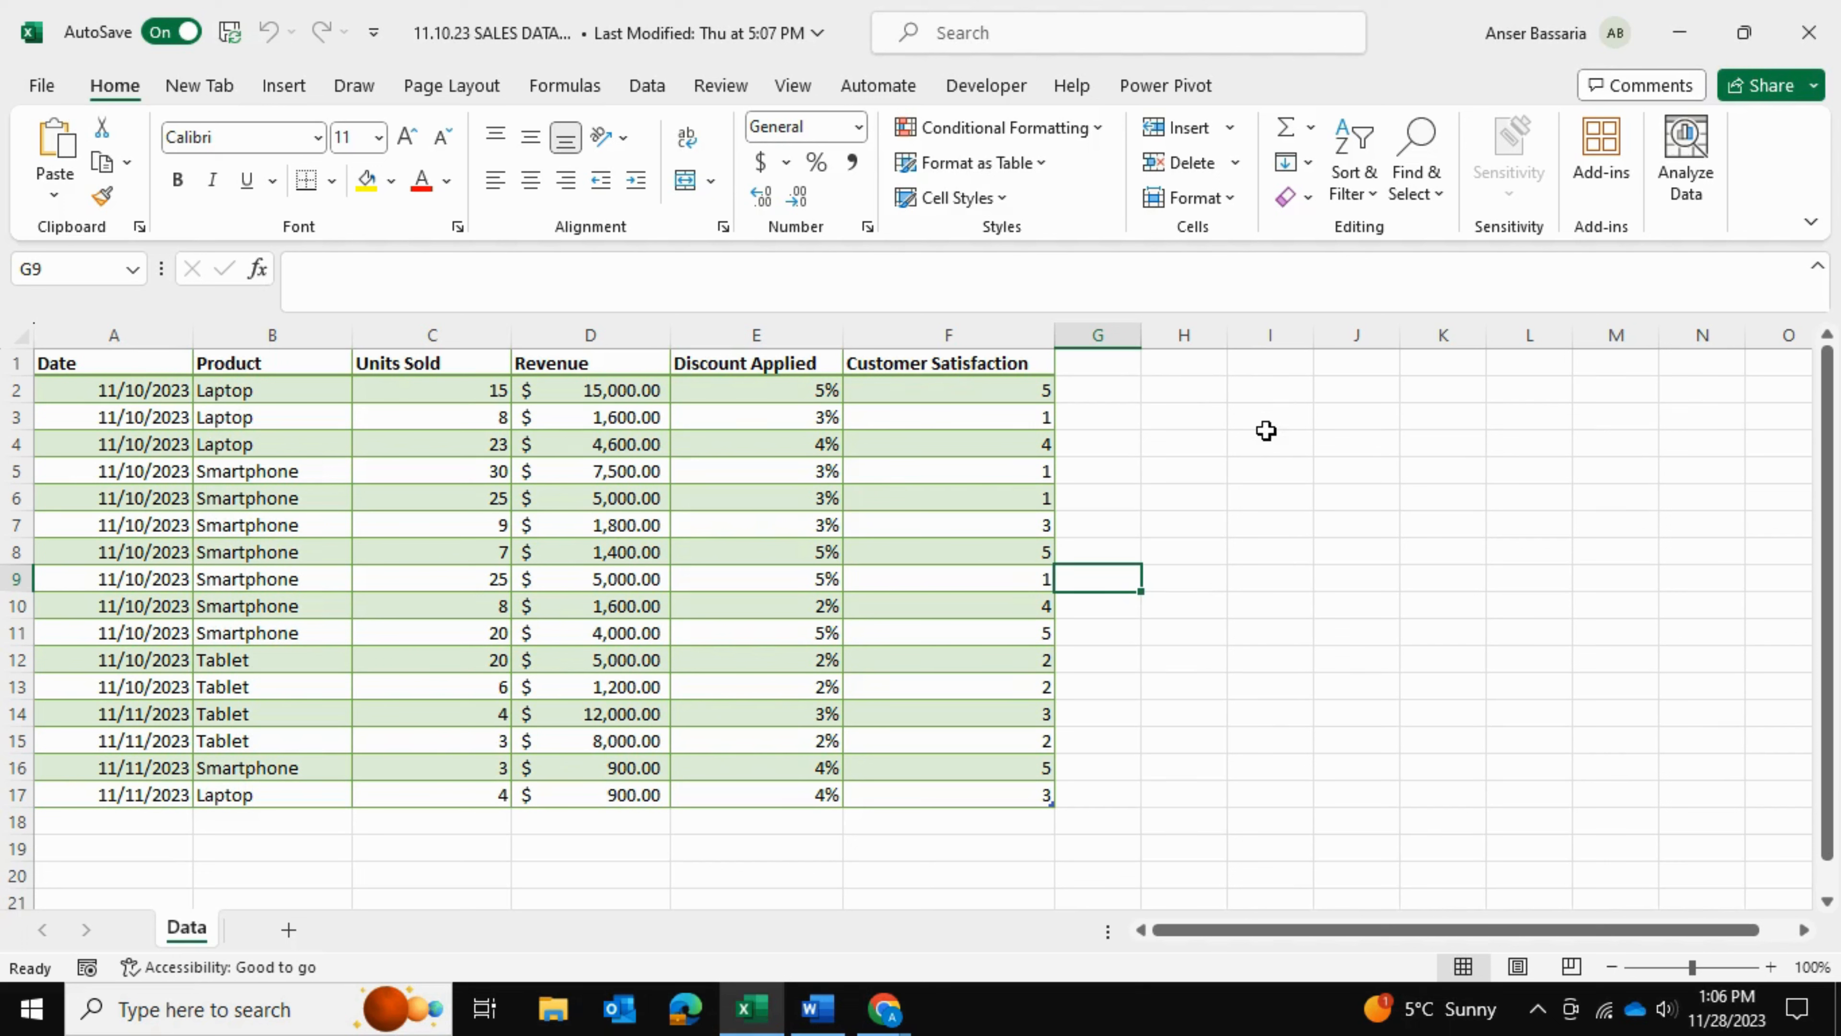
left_click(1270, 363)
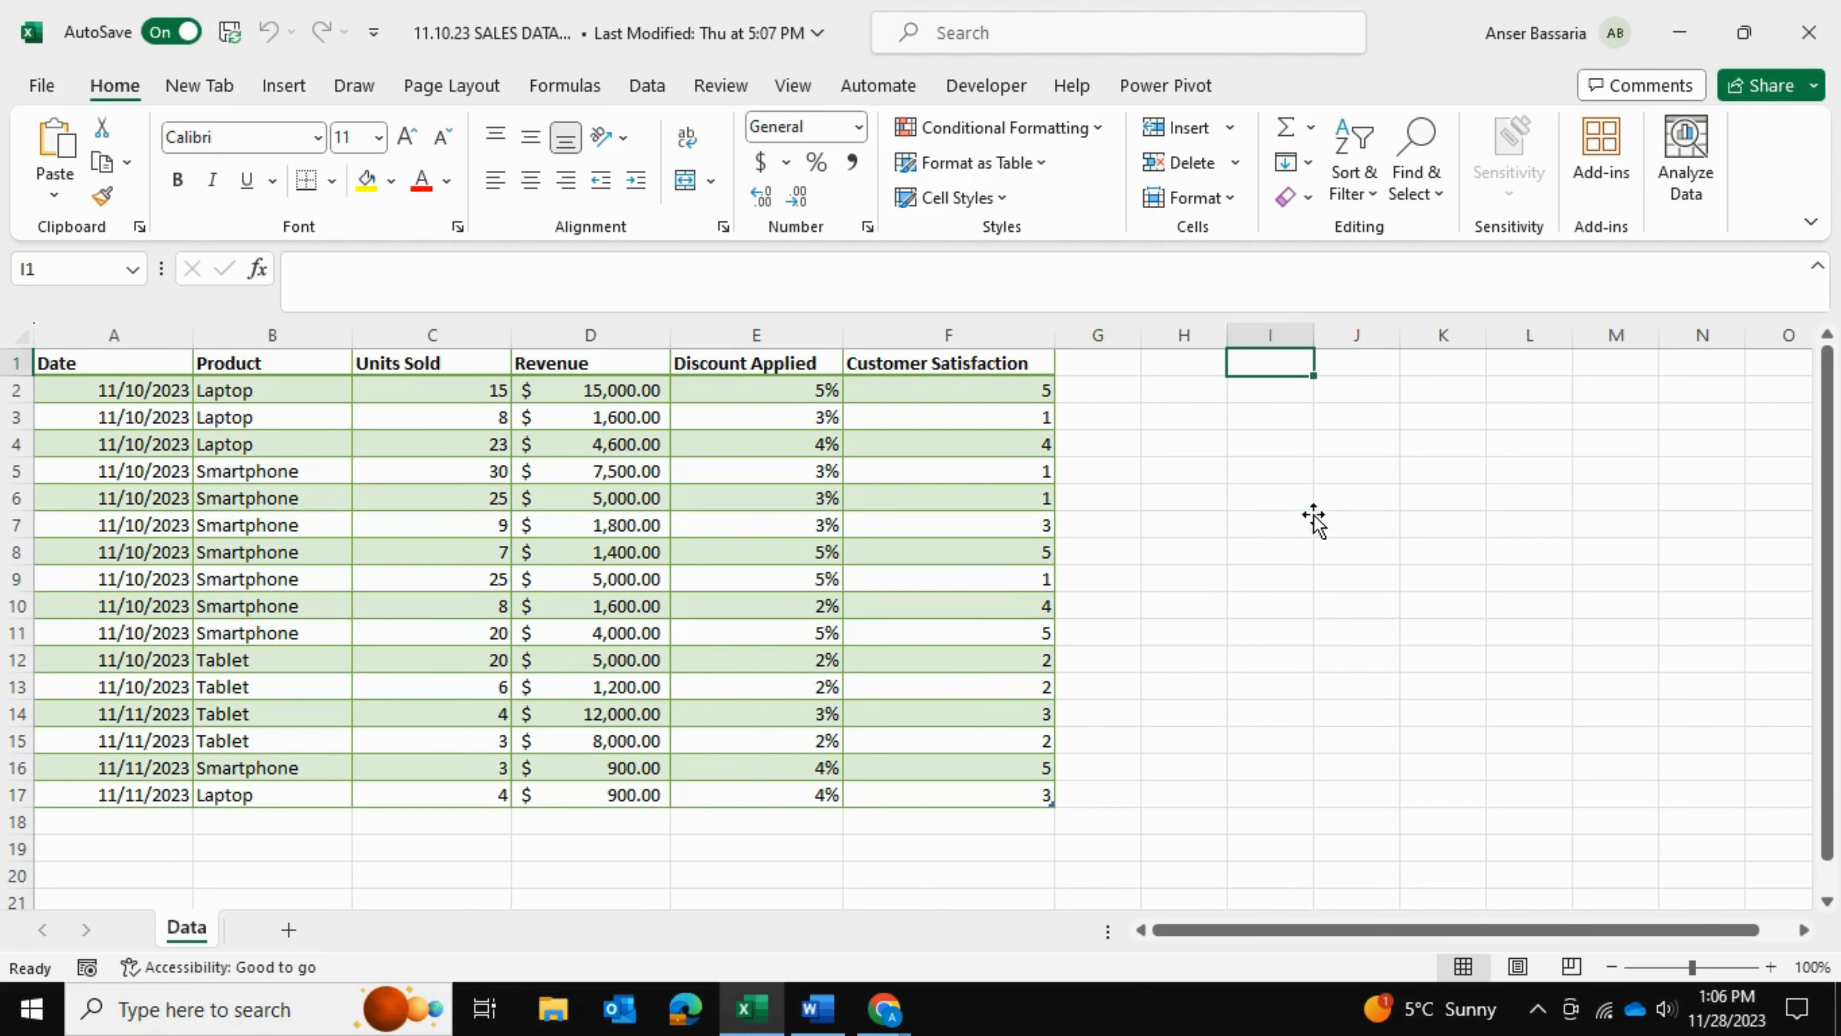
left_click(1263, 520)
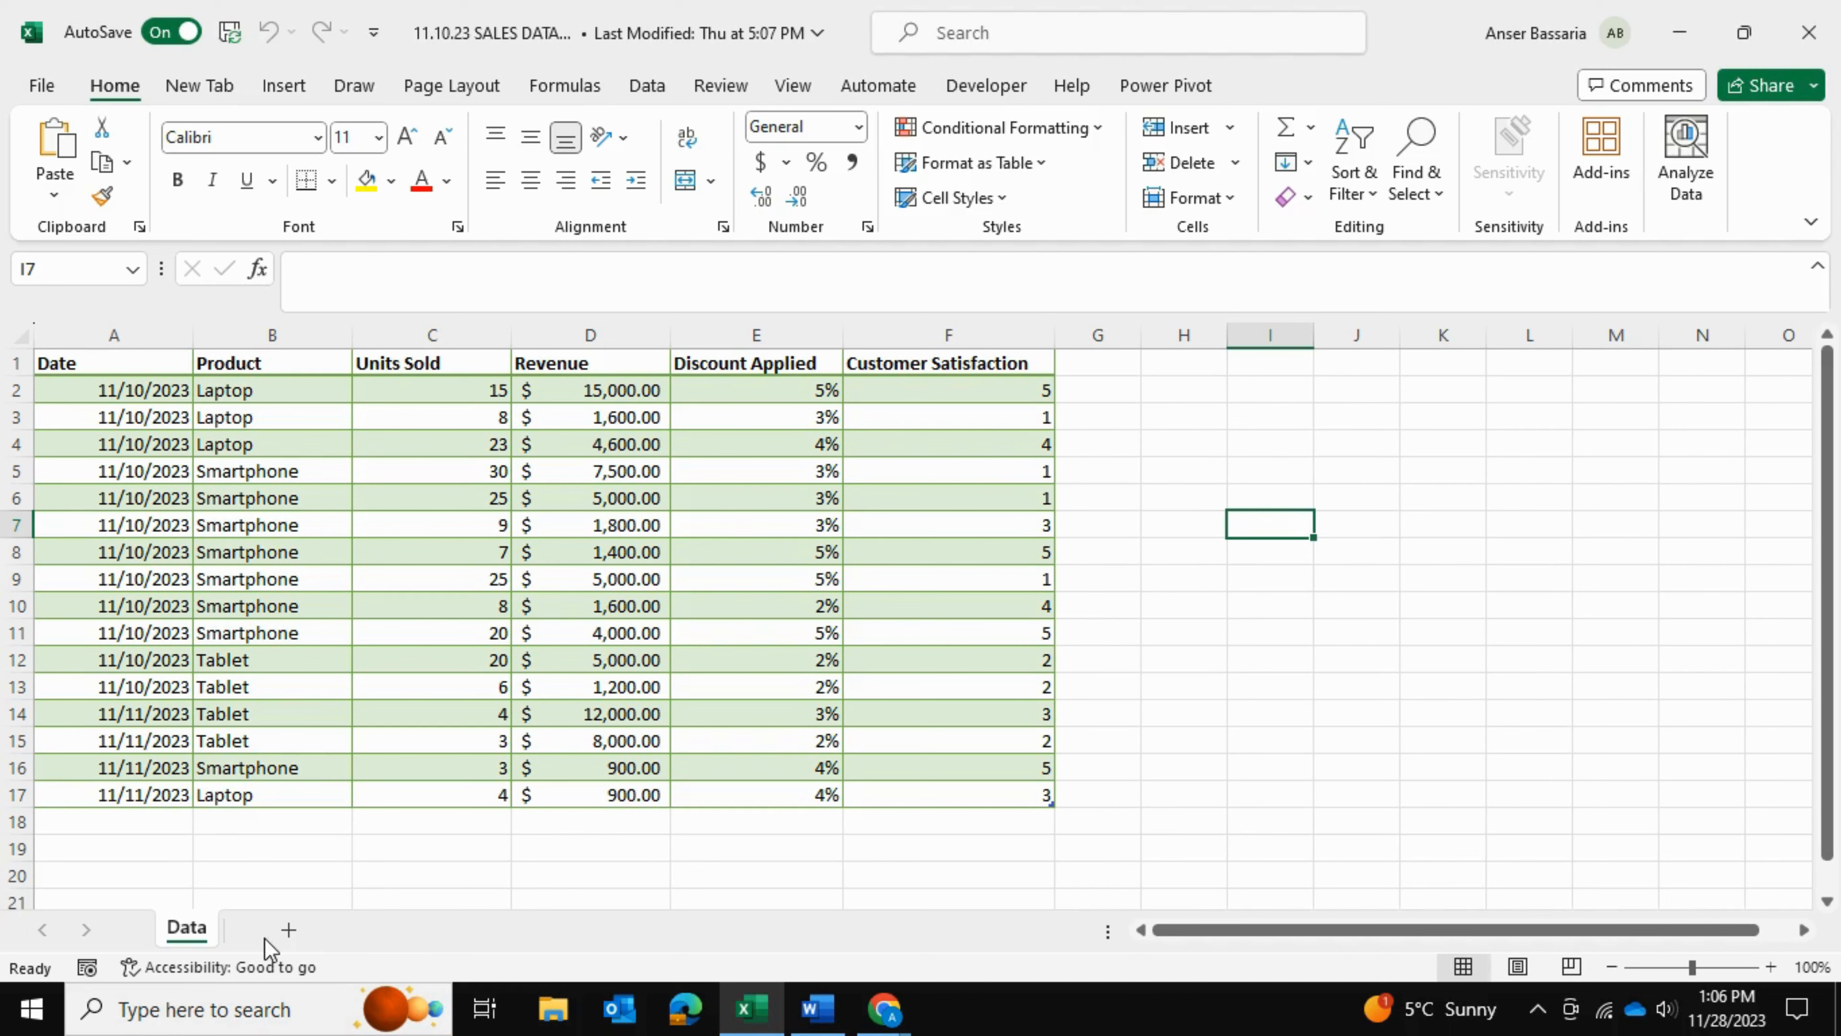
Launch another Excel window with a new blank workbook
left_click(246, 1012)
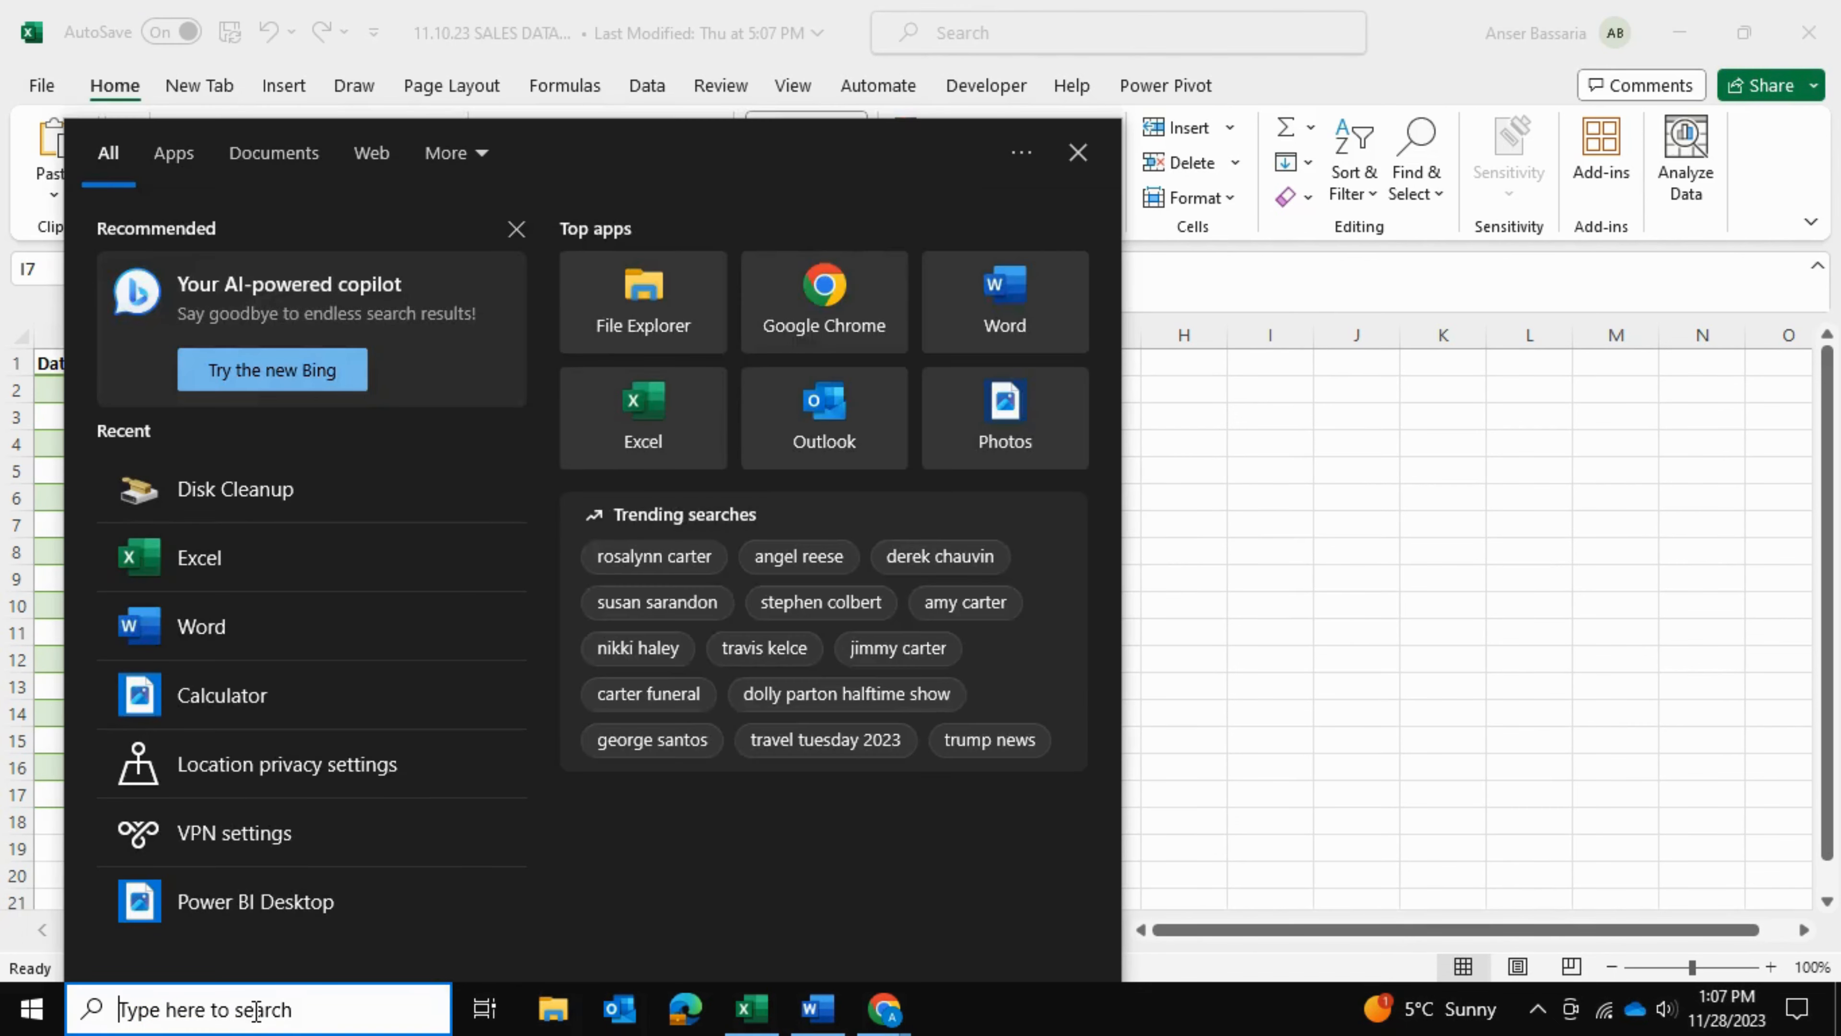
type("excel")
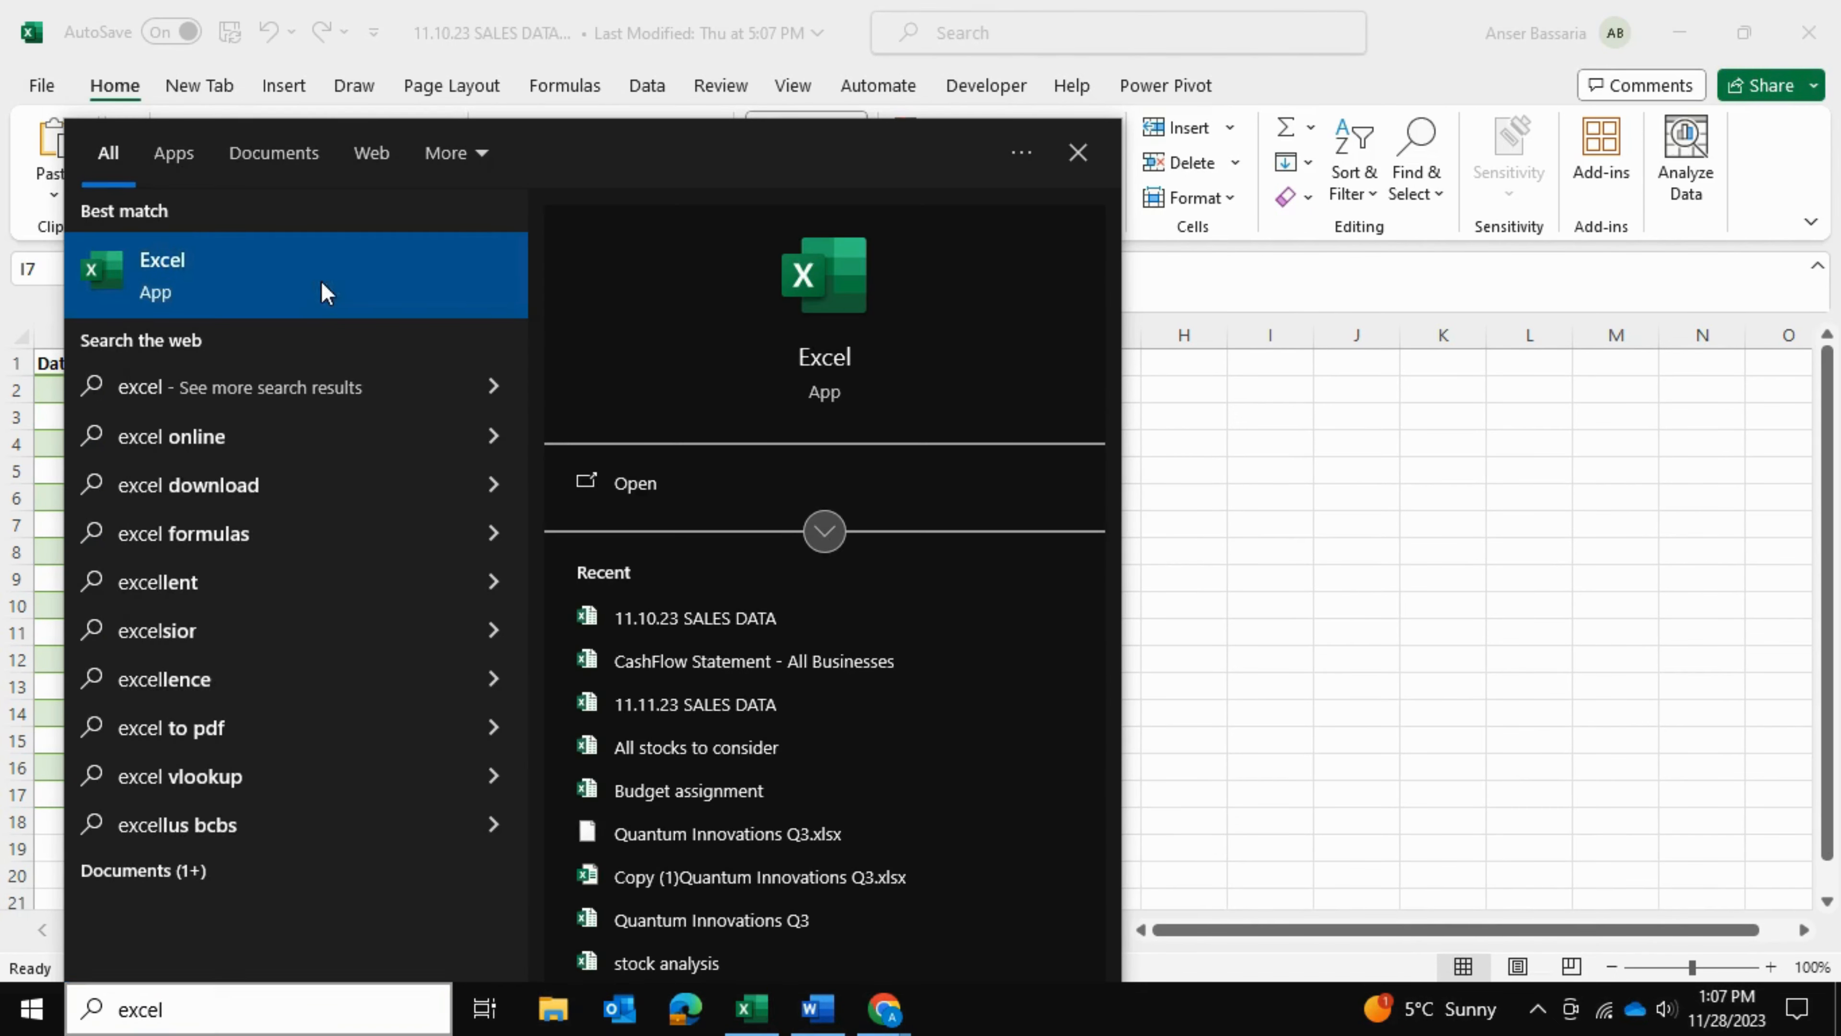
left_click(320, 283)
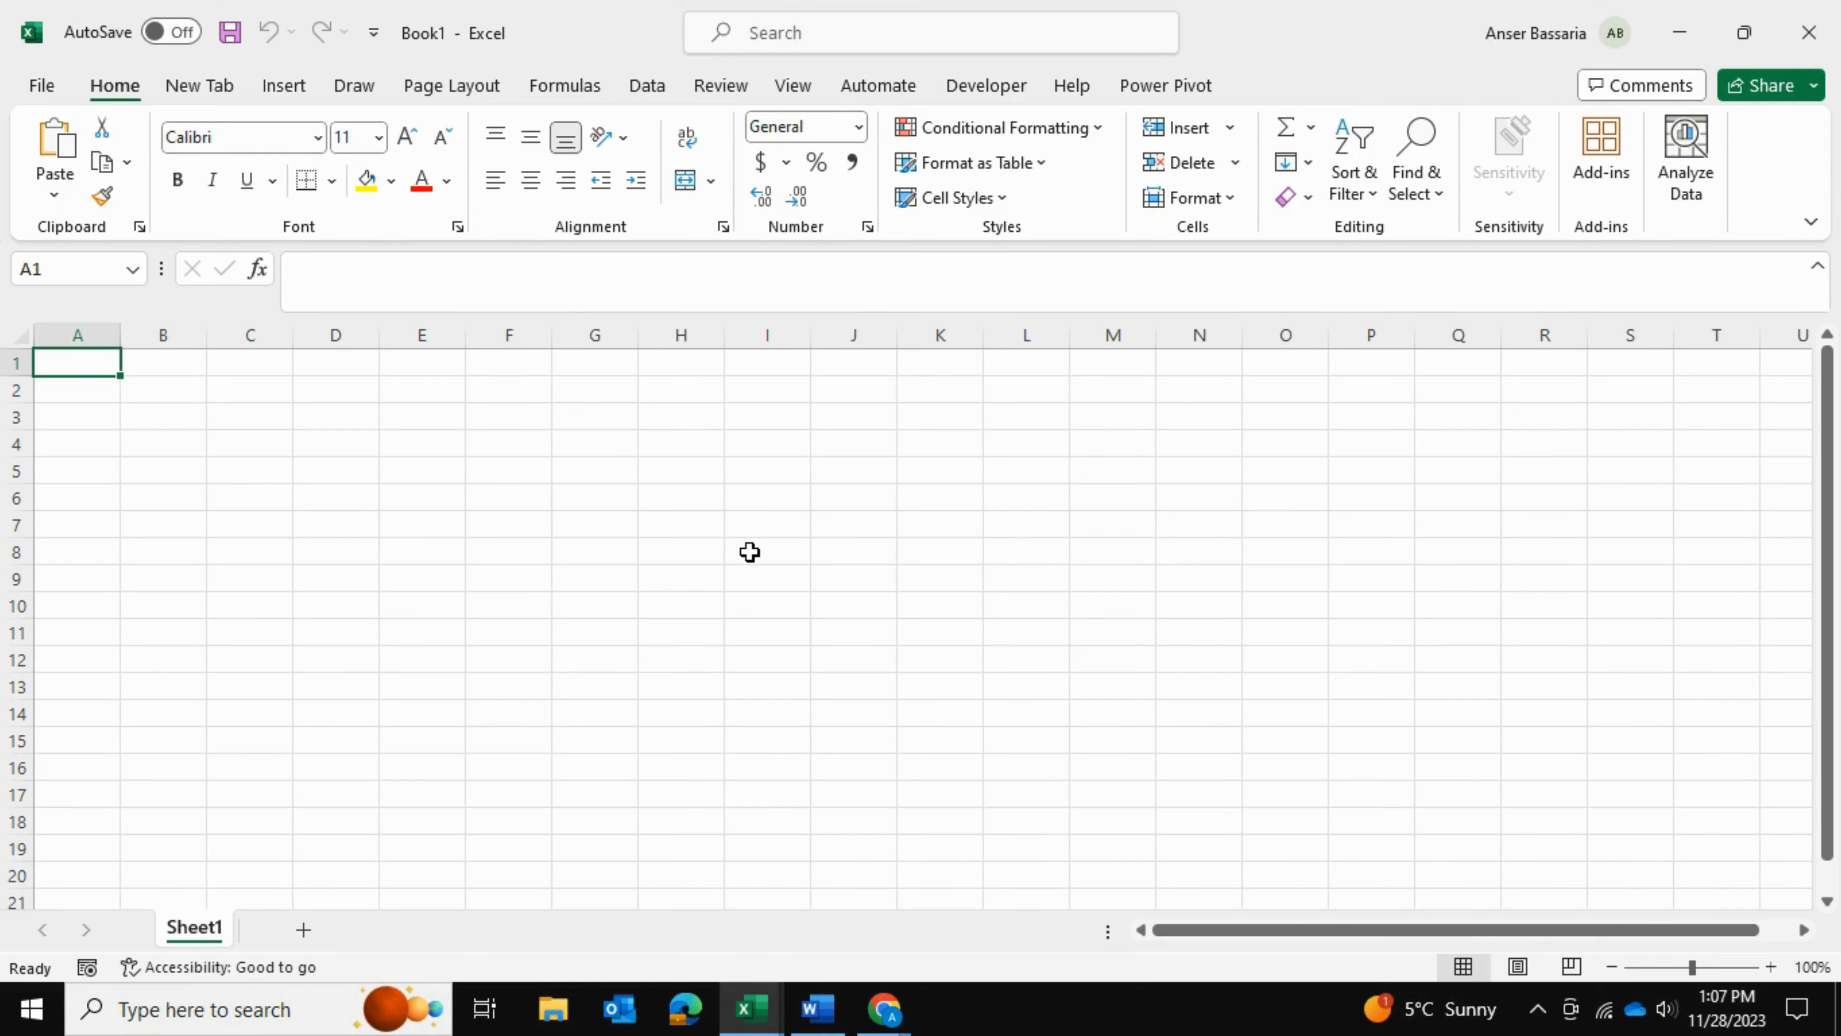
Switch back to the 11.10.23 SALES DATA workbook and close it, leaving the blank workbook open
mouse_move(765, 1000)
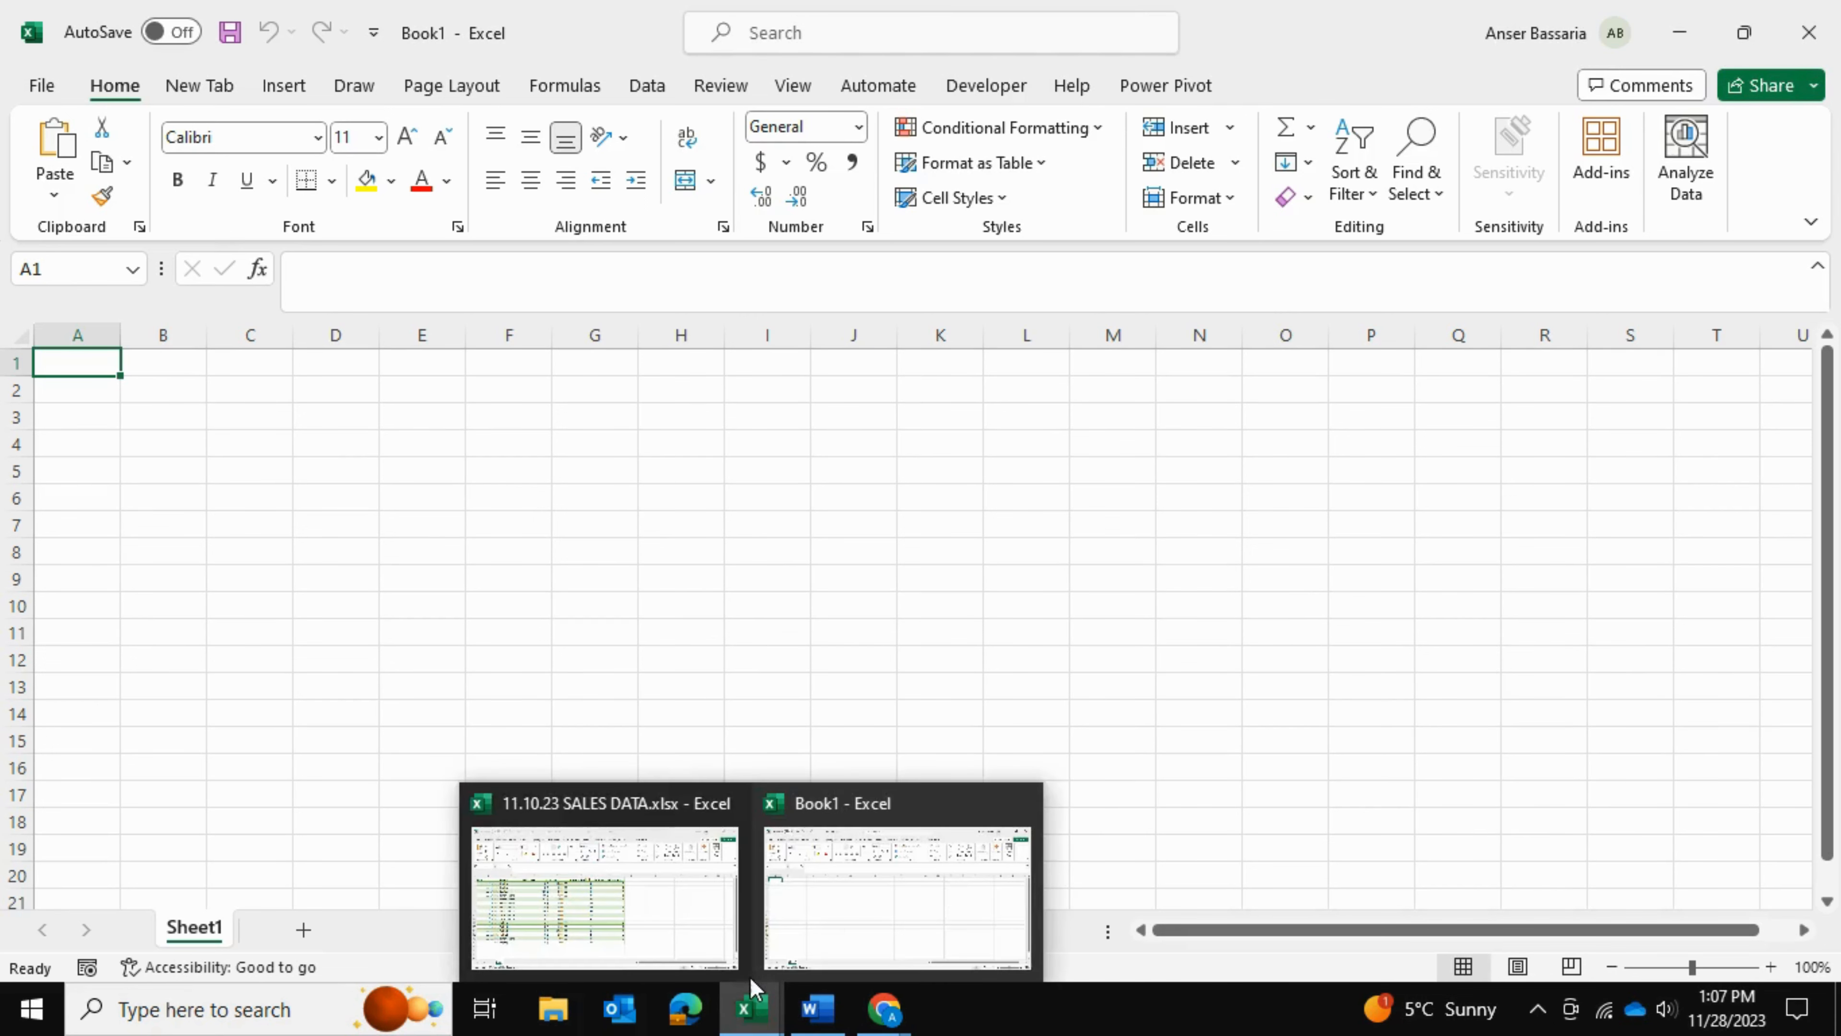
left_click(625, 904)
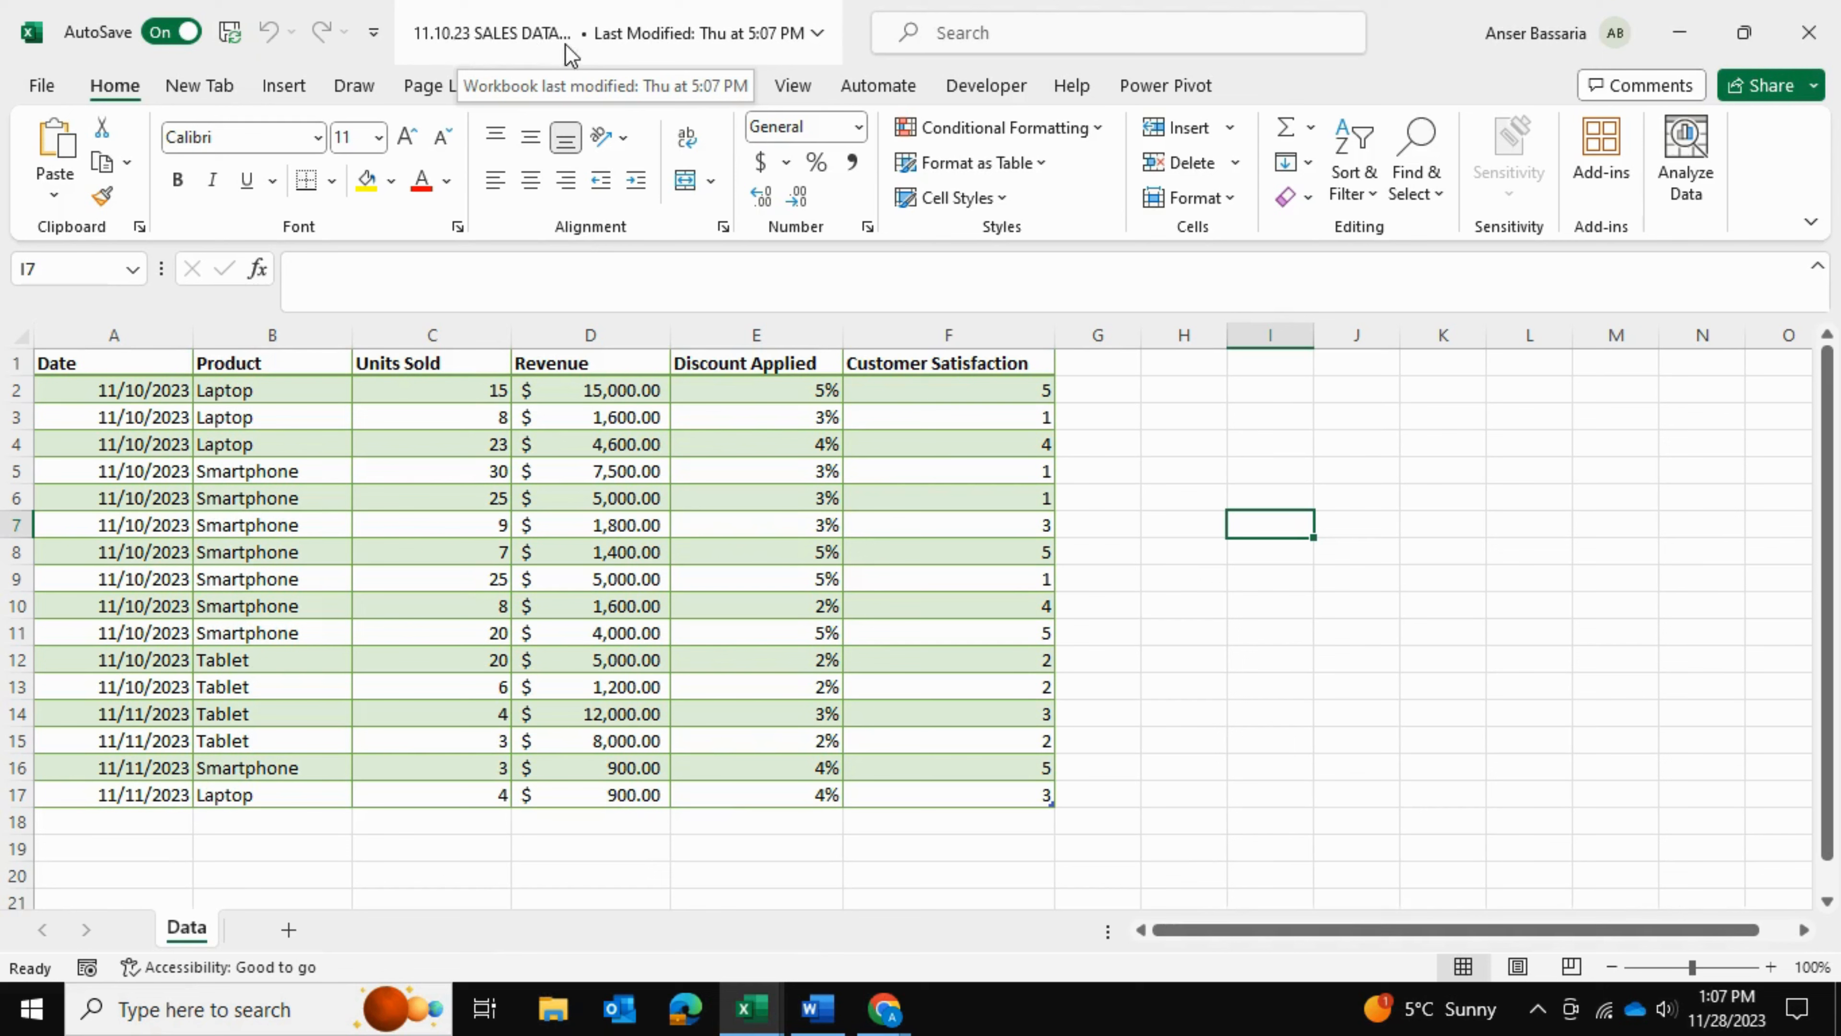
left_click(1069, 446)
left_click(1177, 437)
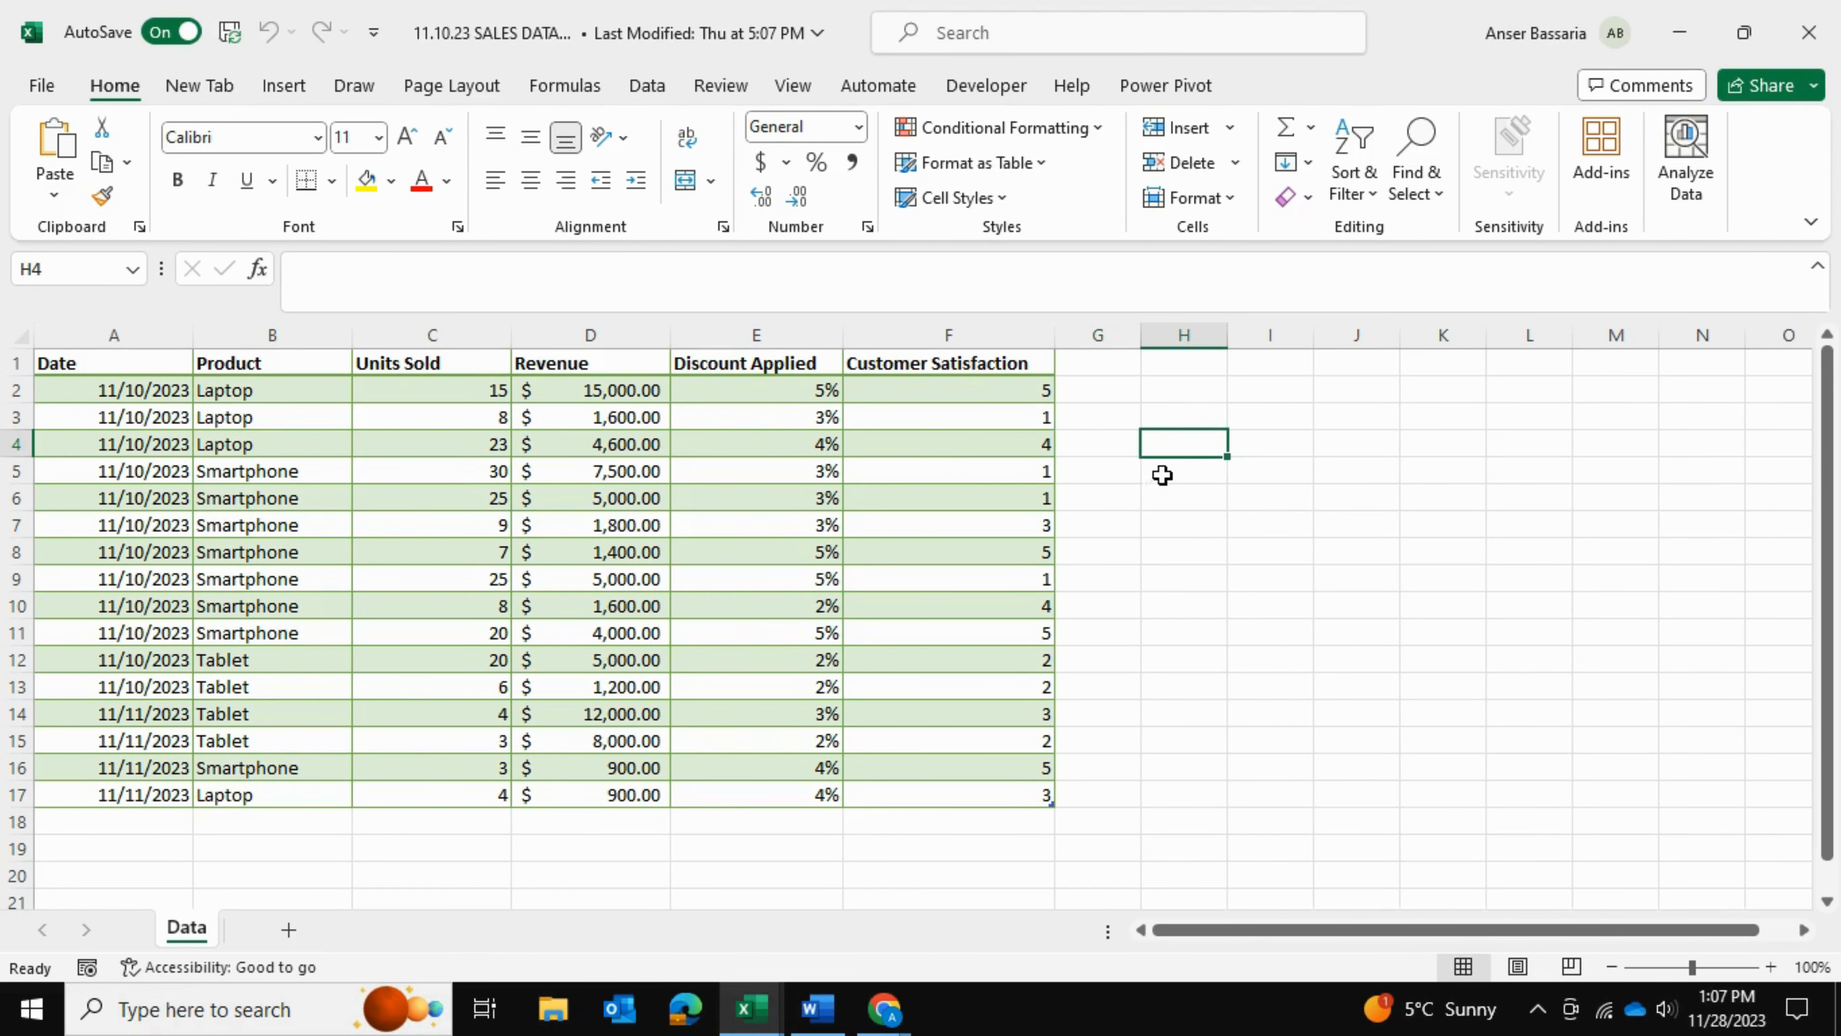
left_click(1808, 32)
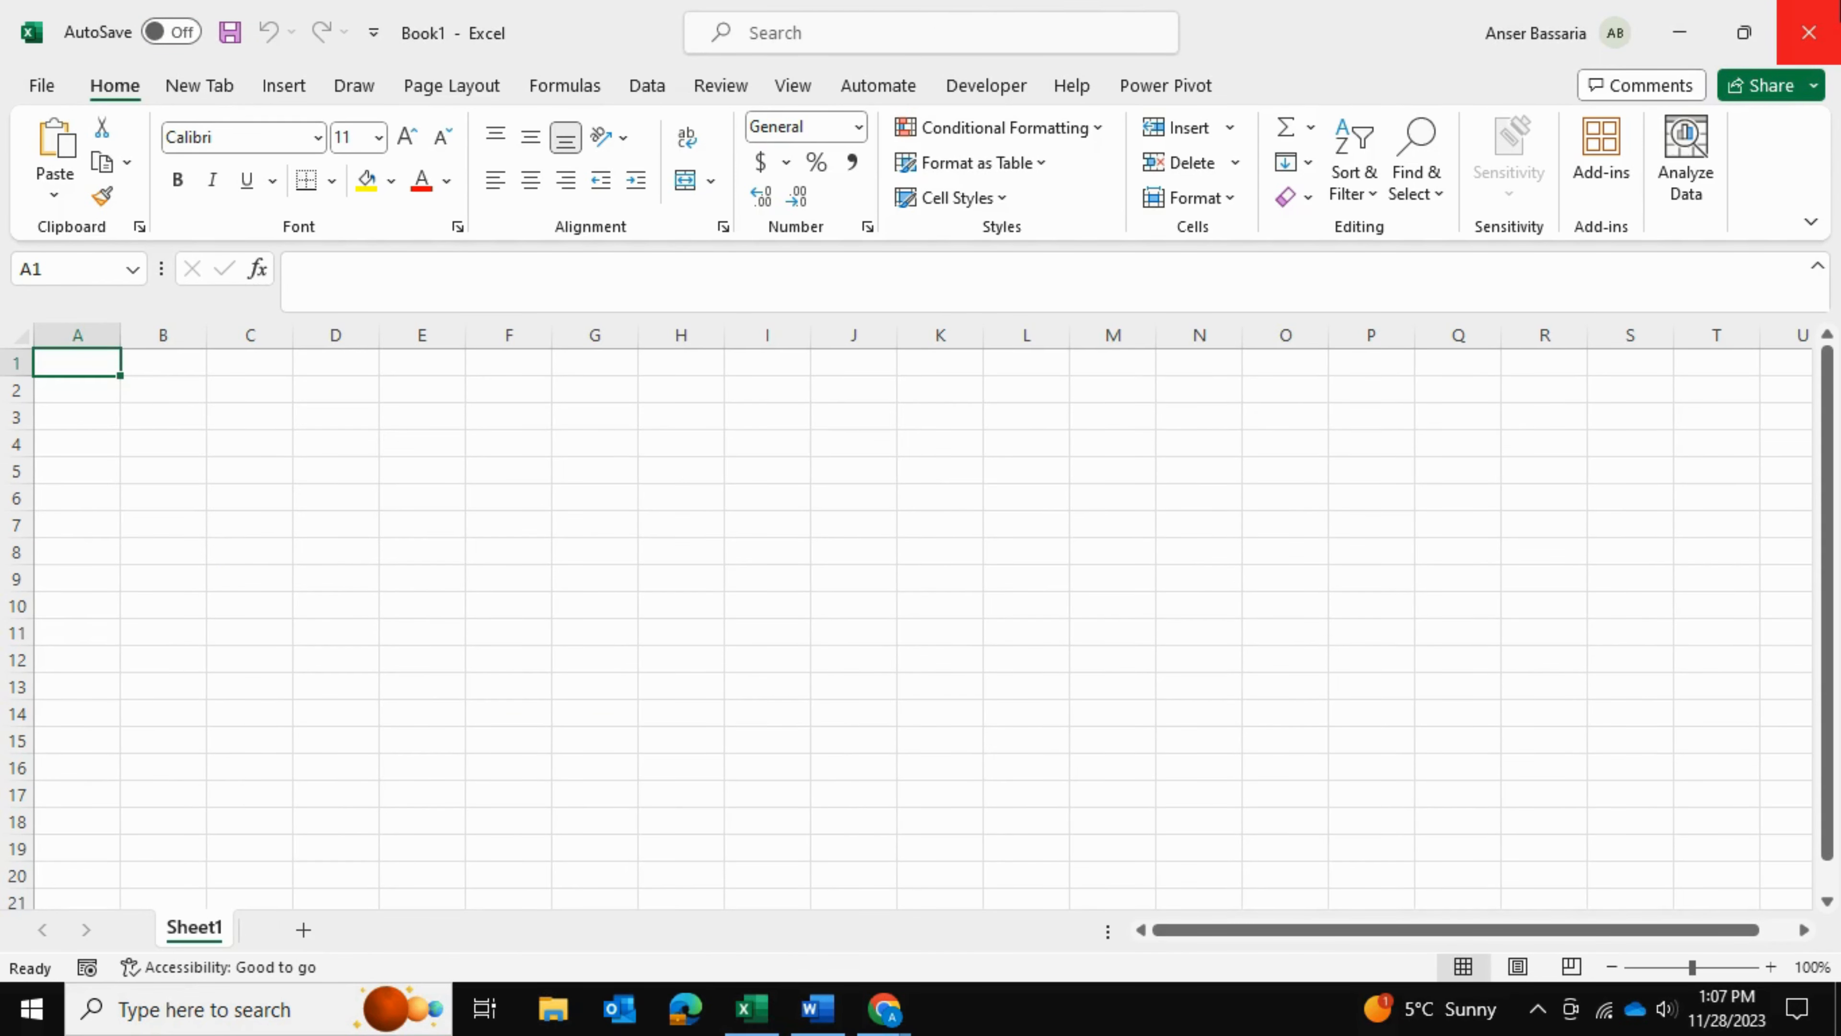
Import 11.10.23 SALES DATA.xlsx from the OneDrive folder as a text/CSV data source, with the file filter set to All Files
left_click(647, 85)
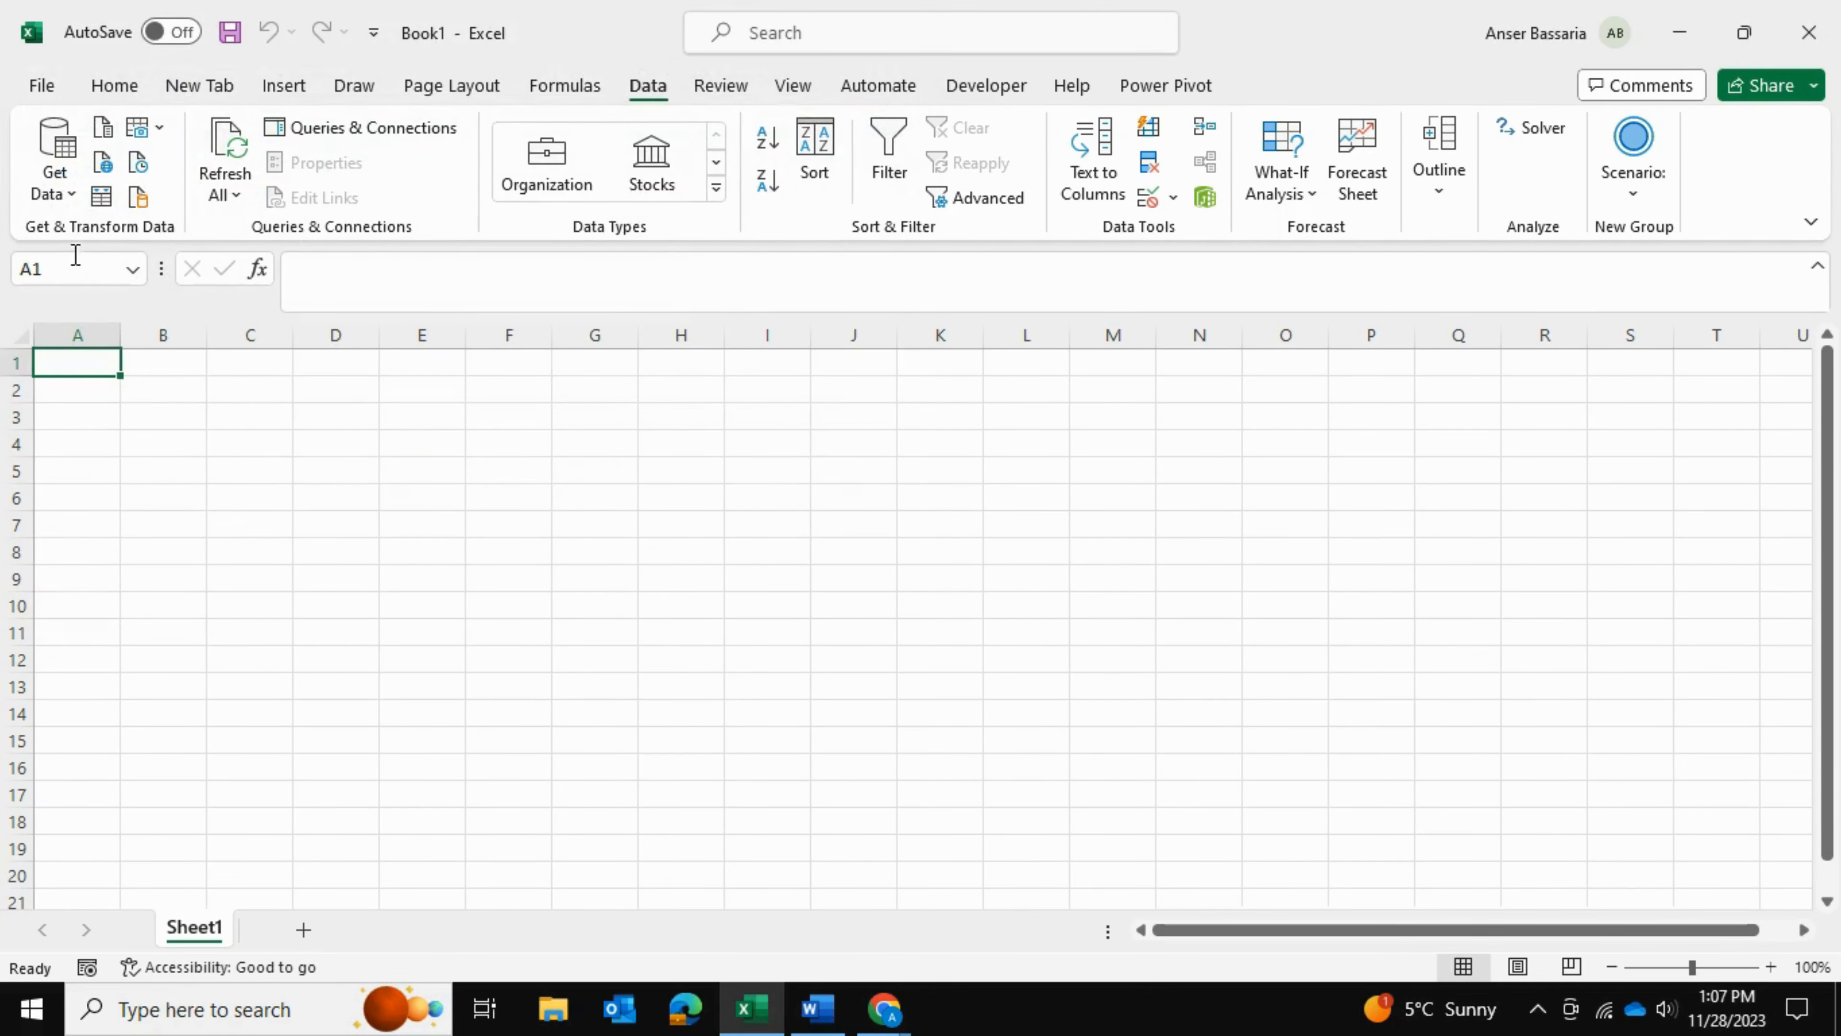
left_click(115, 136)
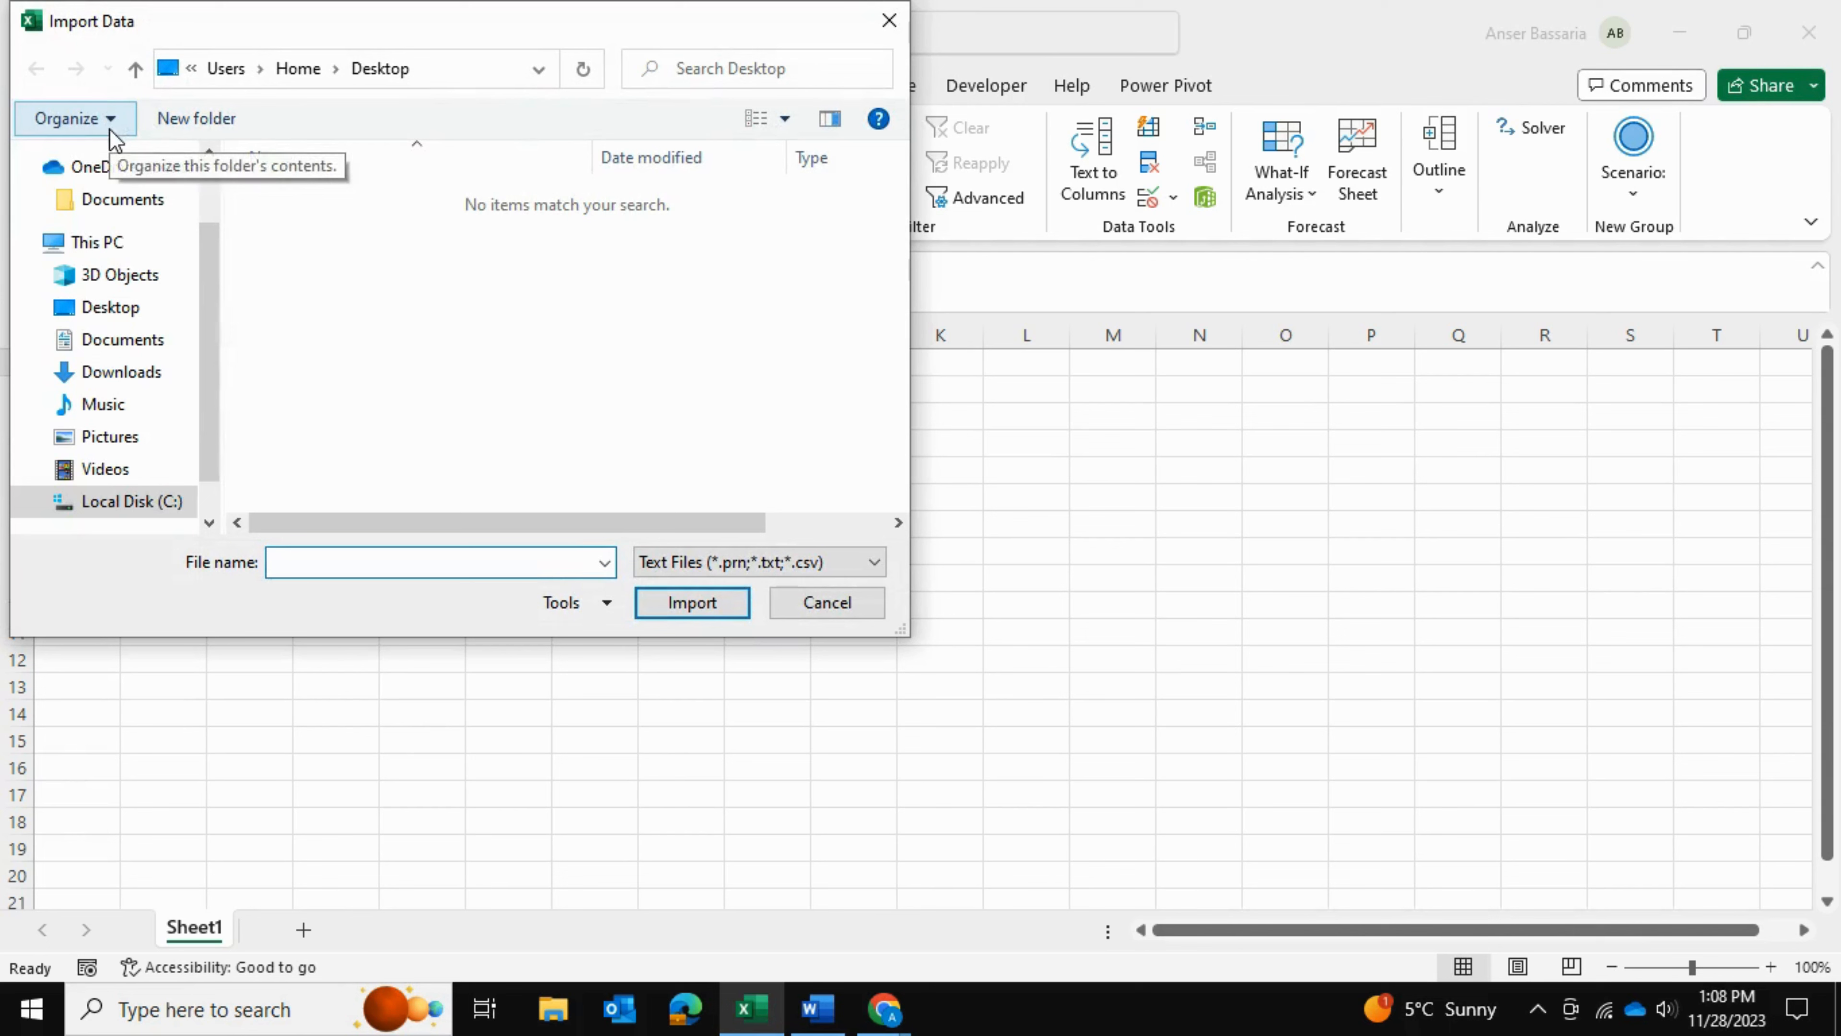
left_click(792, 566)
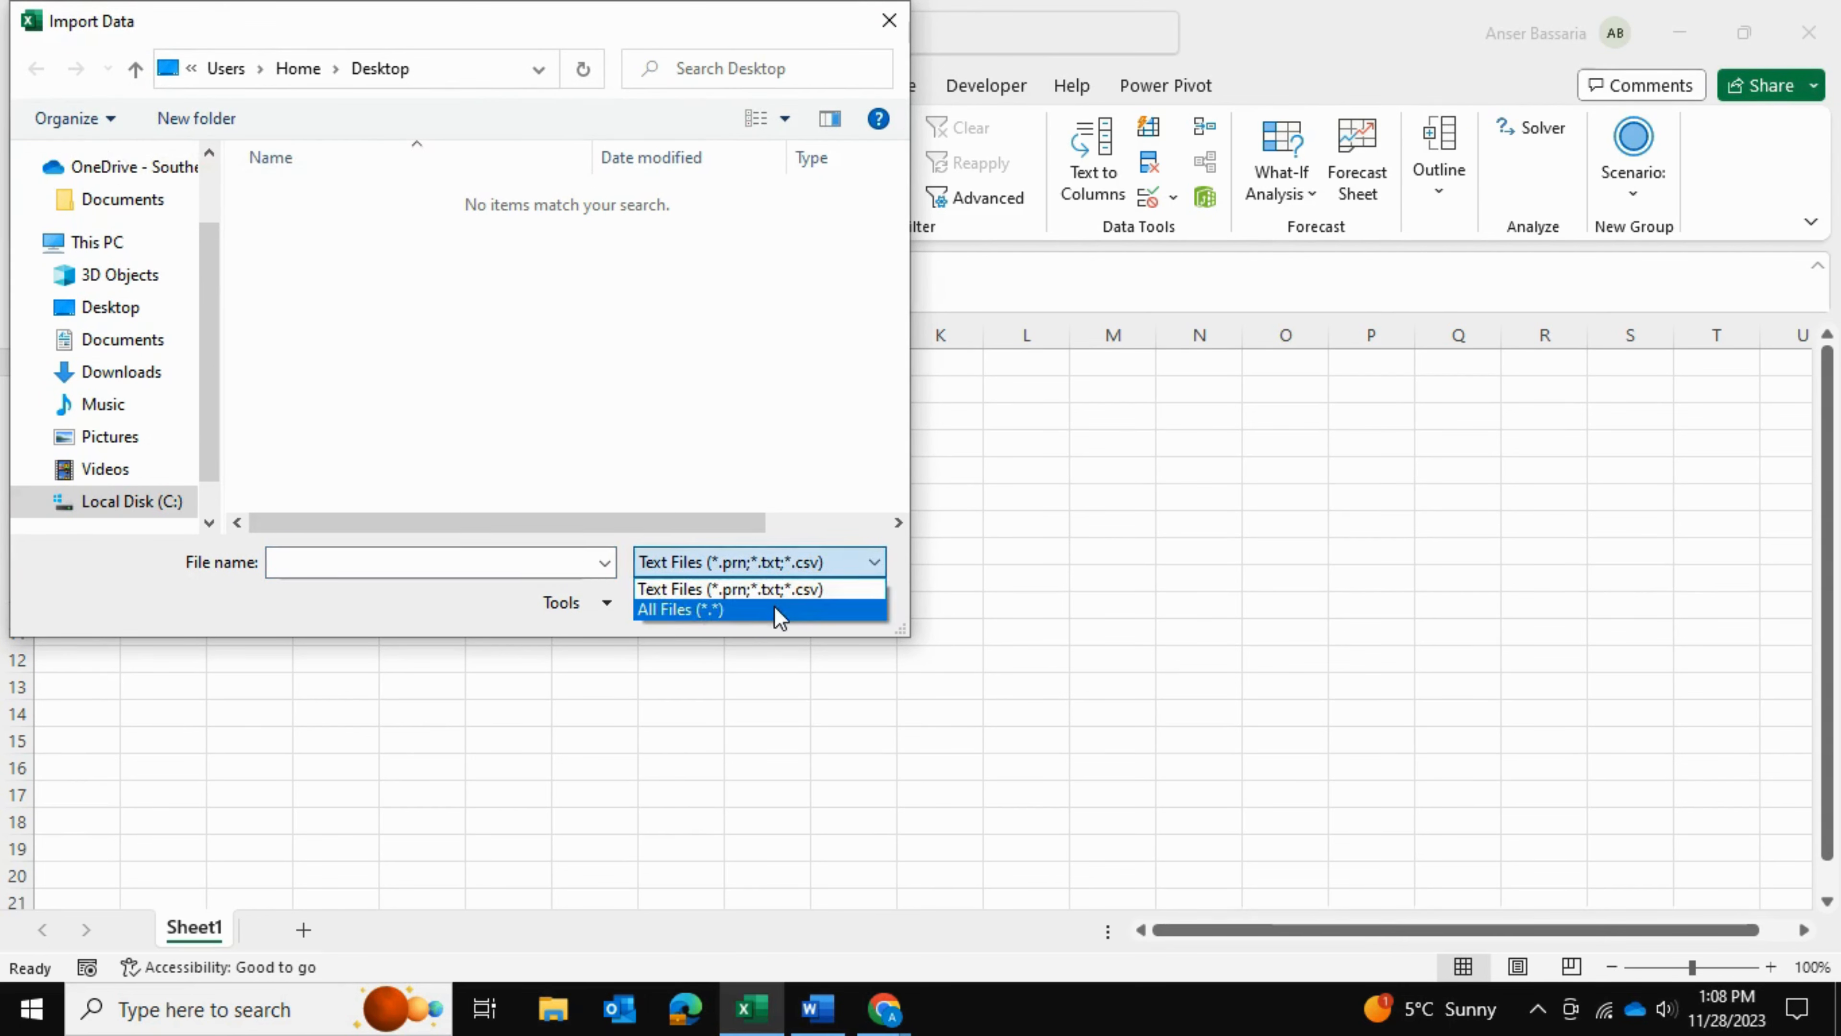
left_click(779, 610)
scroll(148, 296, "up", 1)
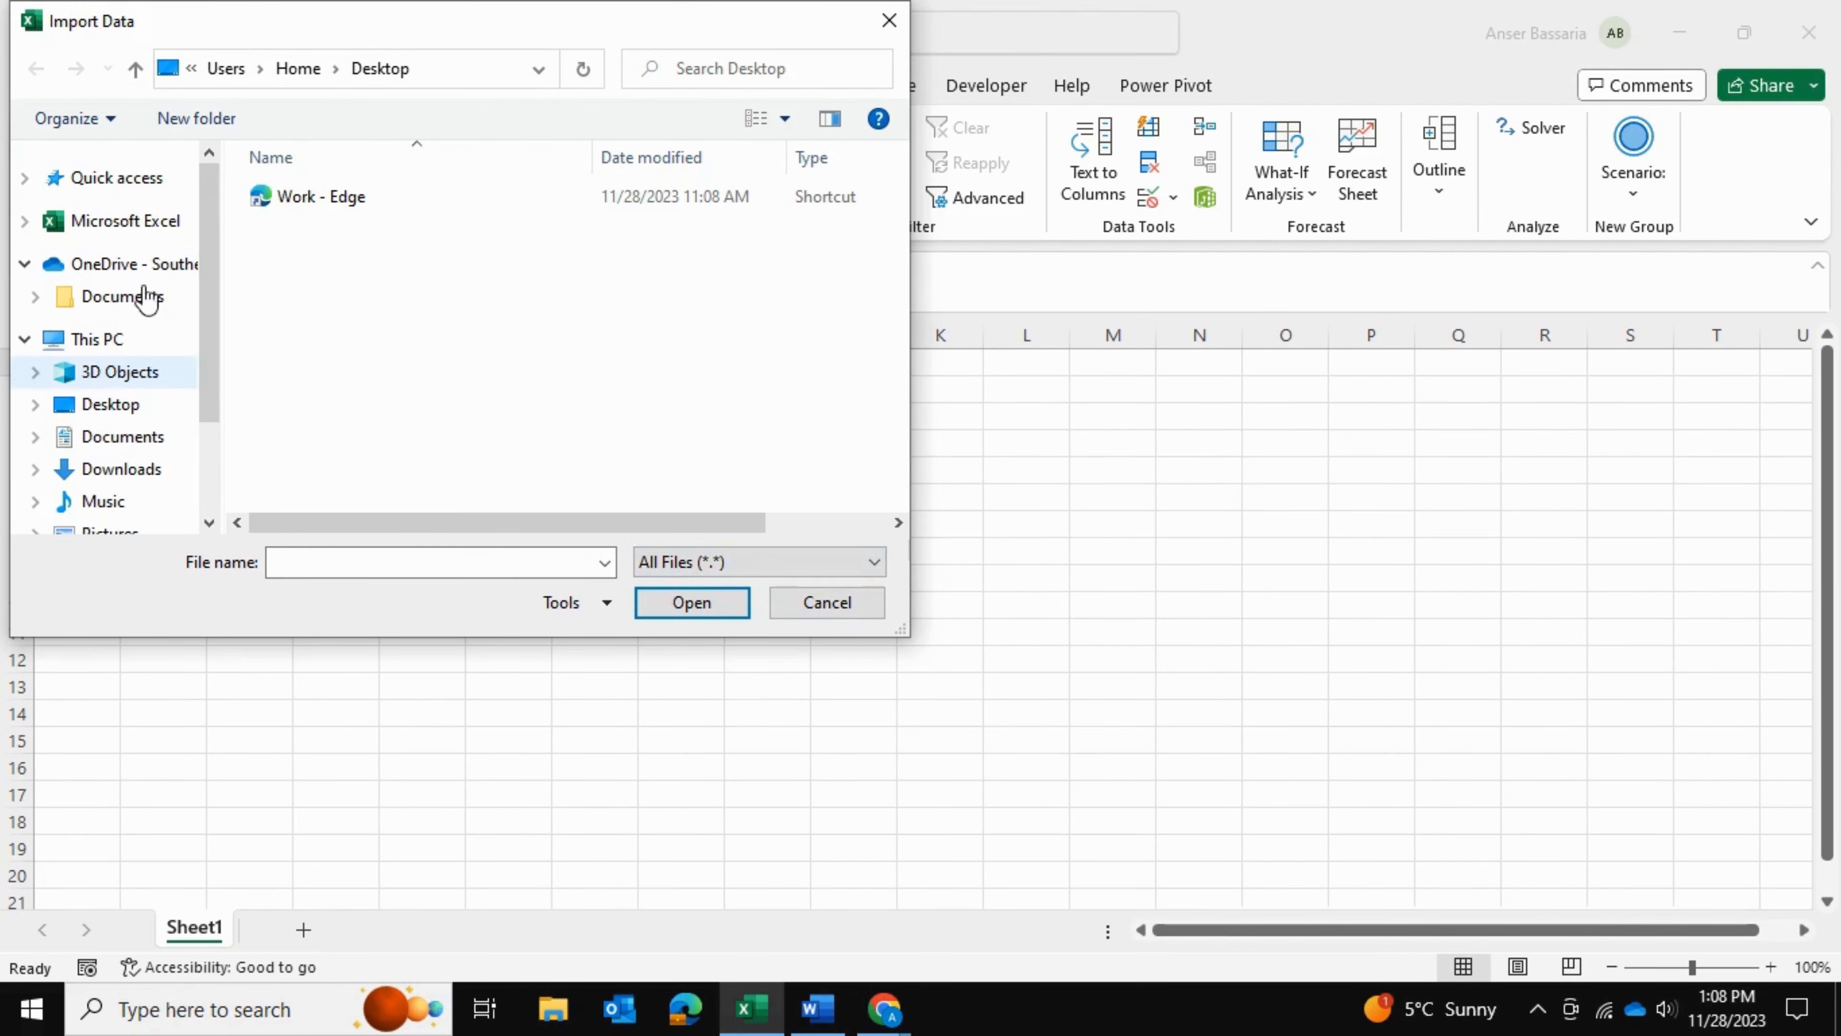
left_click(127, 264)
left_click(404, 231)
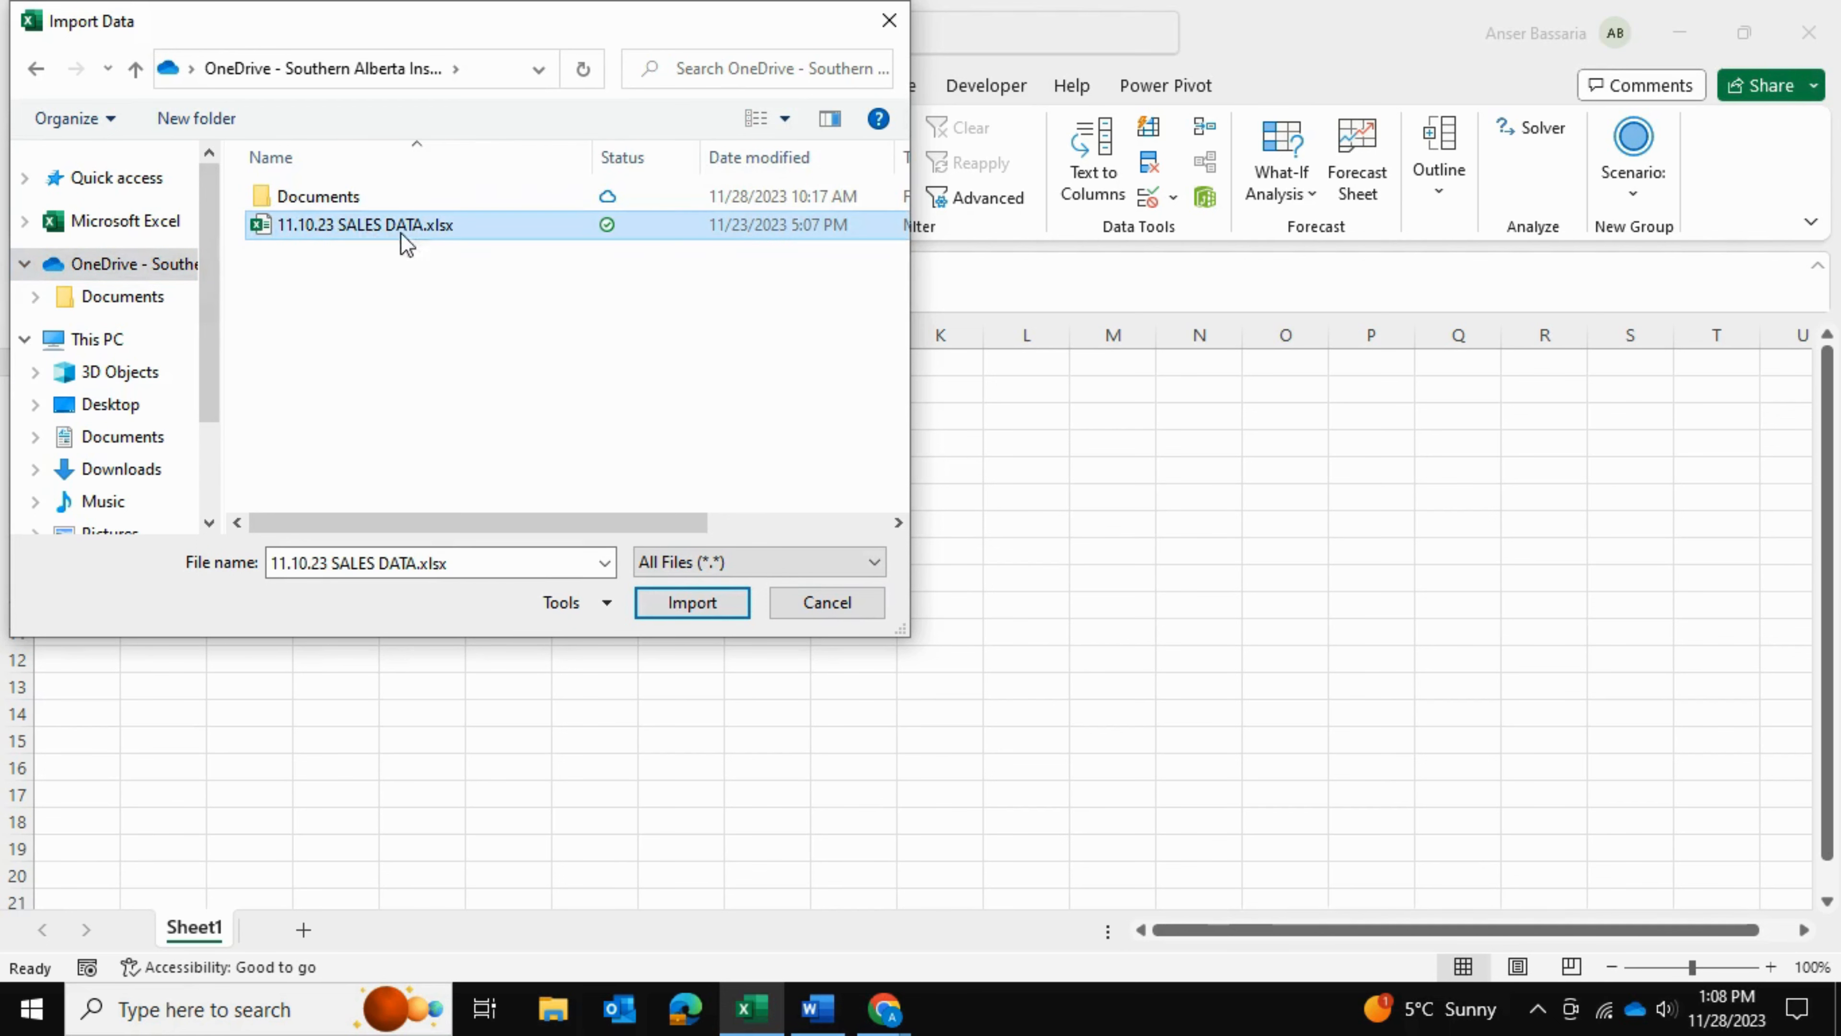
left_click(729, 609)
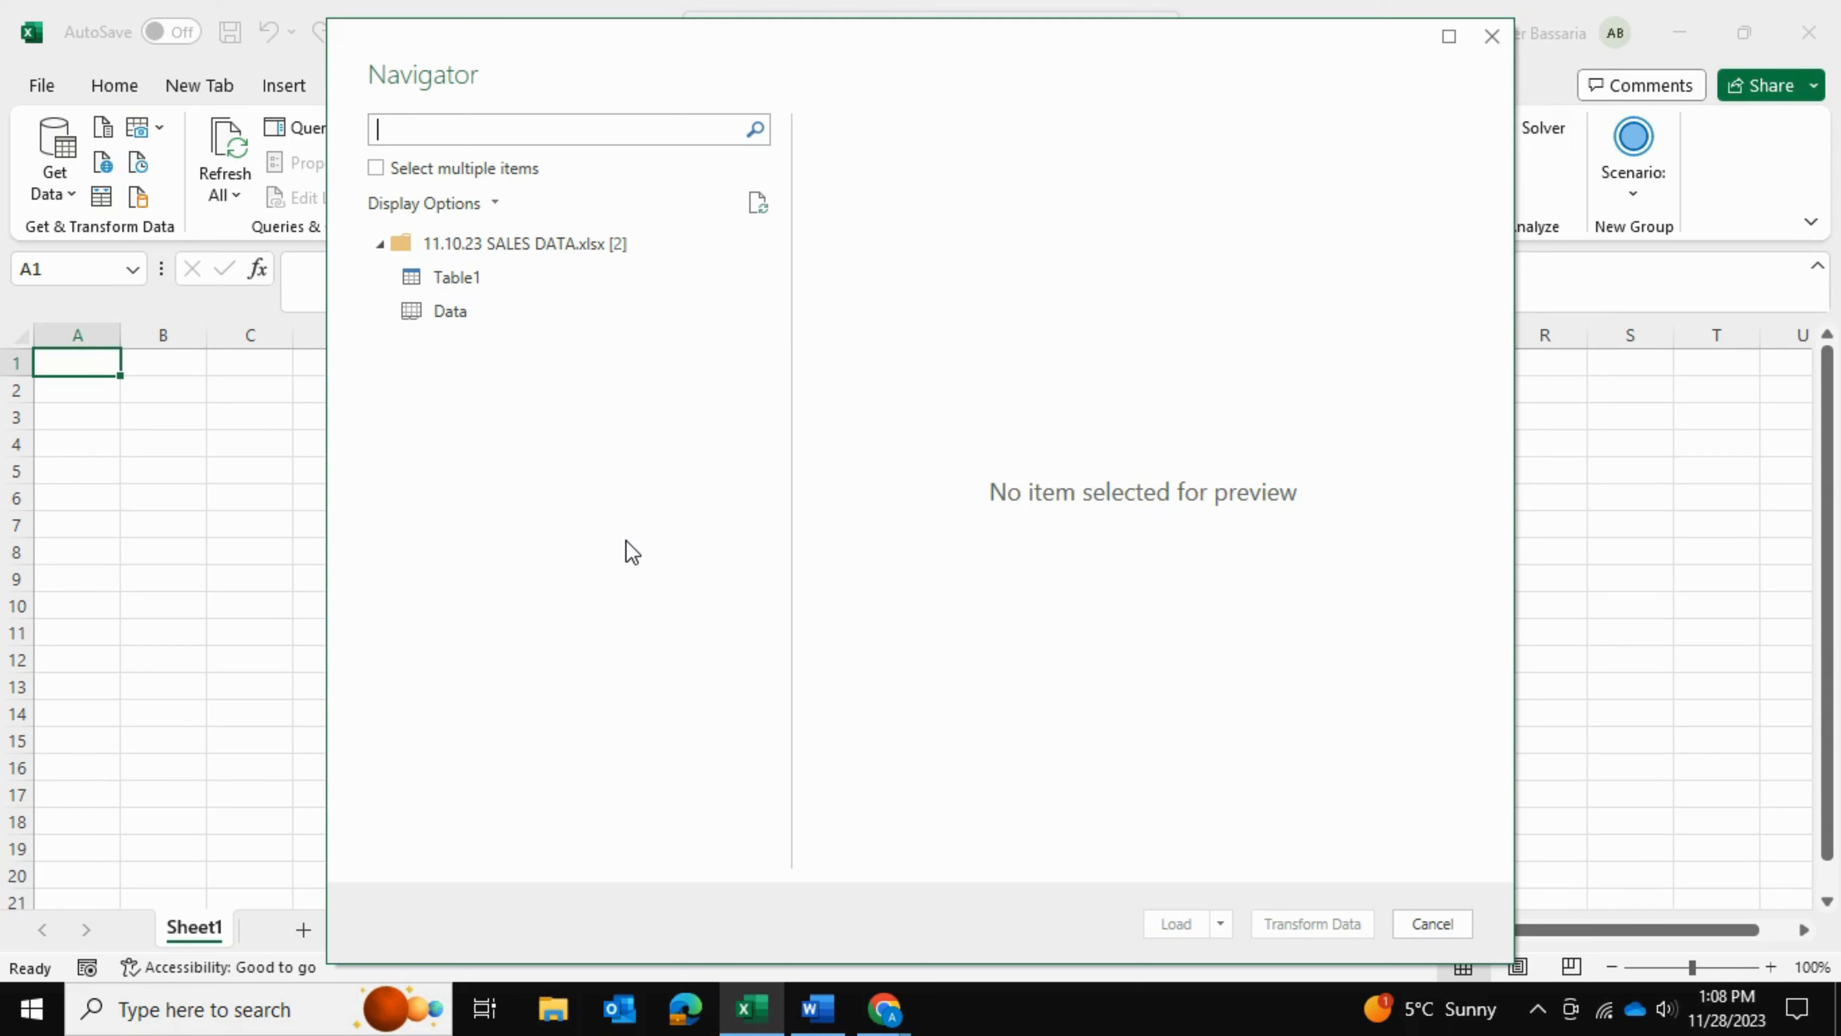
Choose Table1 from the imported workbook and open it for transformation in the Power Query Editor
left_click(473, 282)
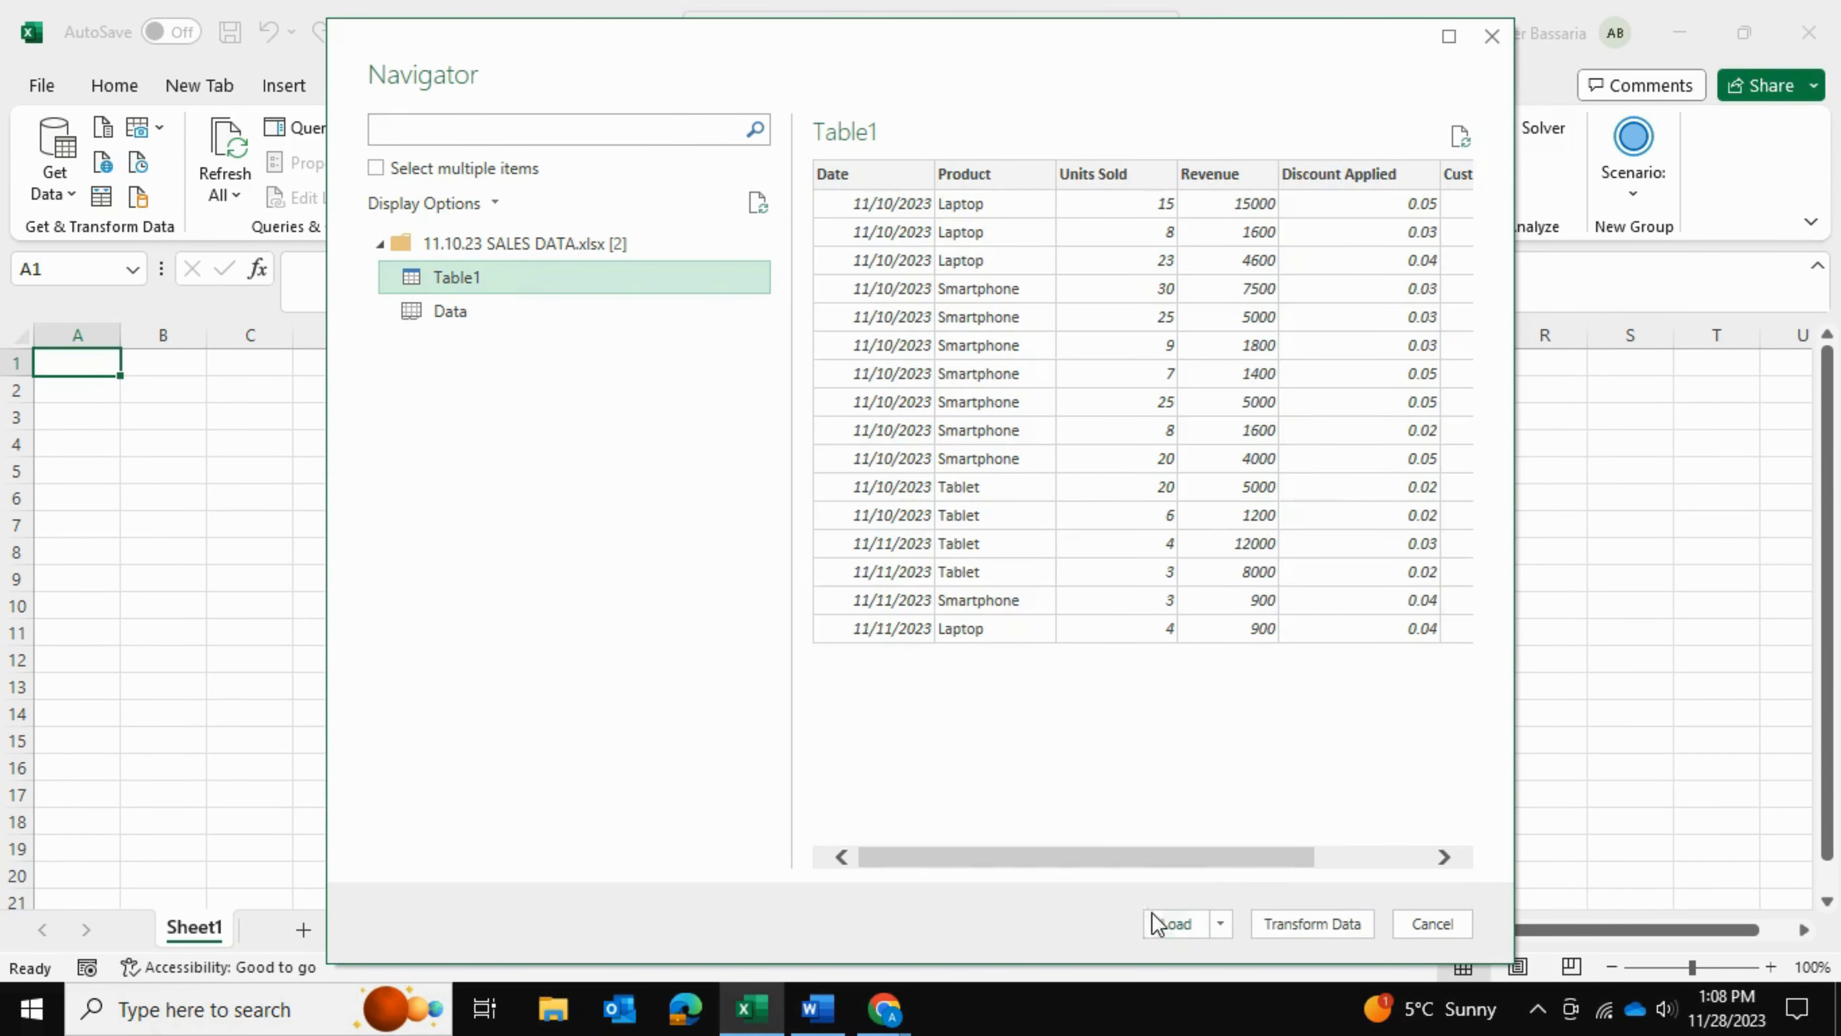
left_click_drag(1142, 863, 884, 837)
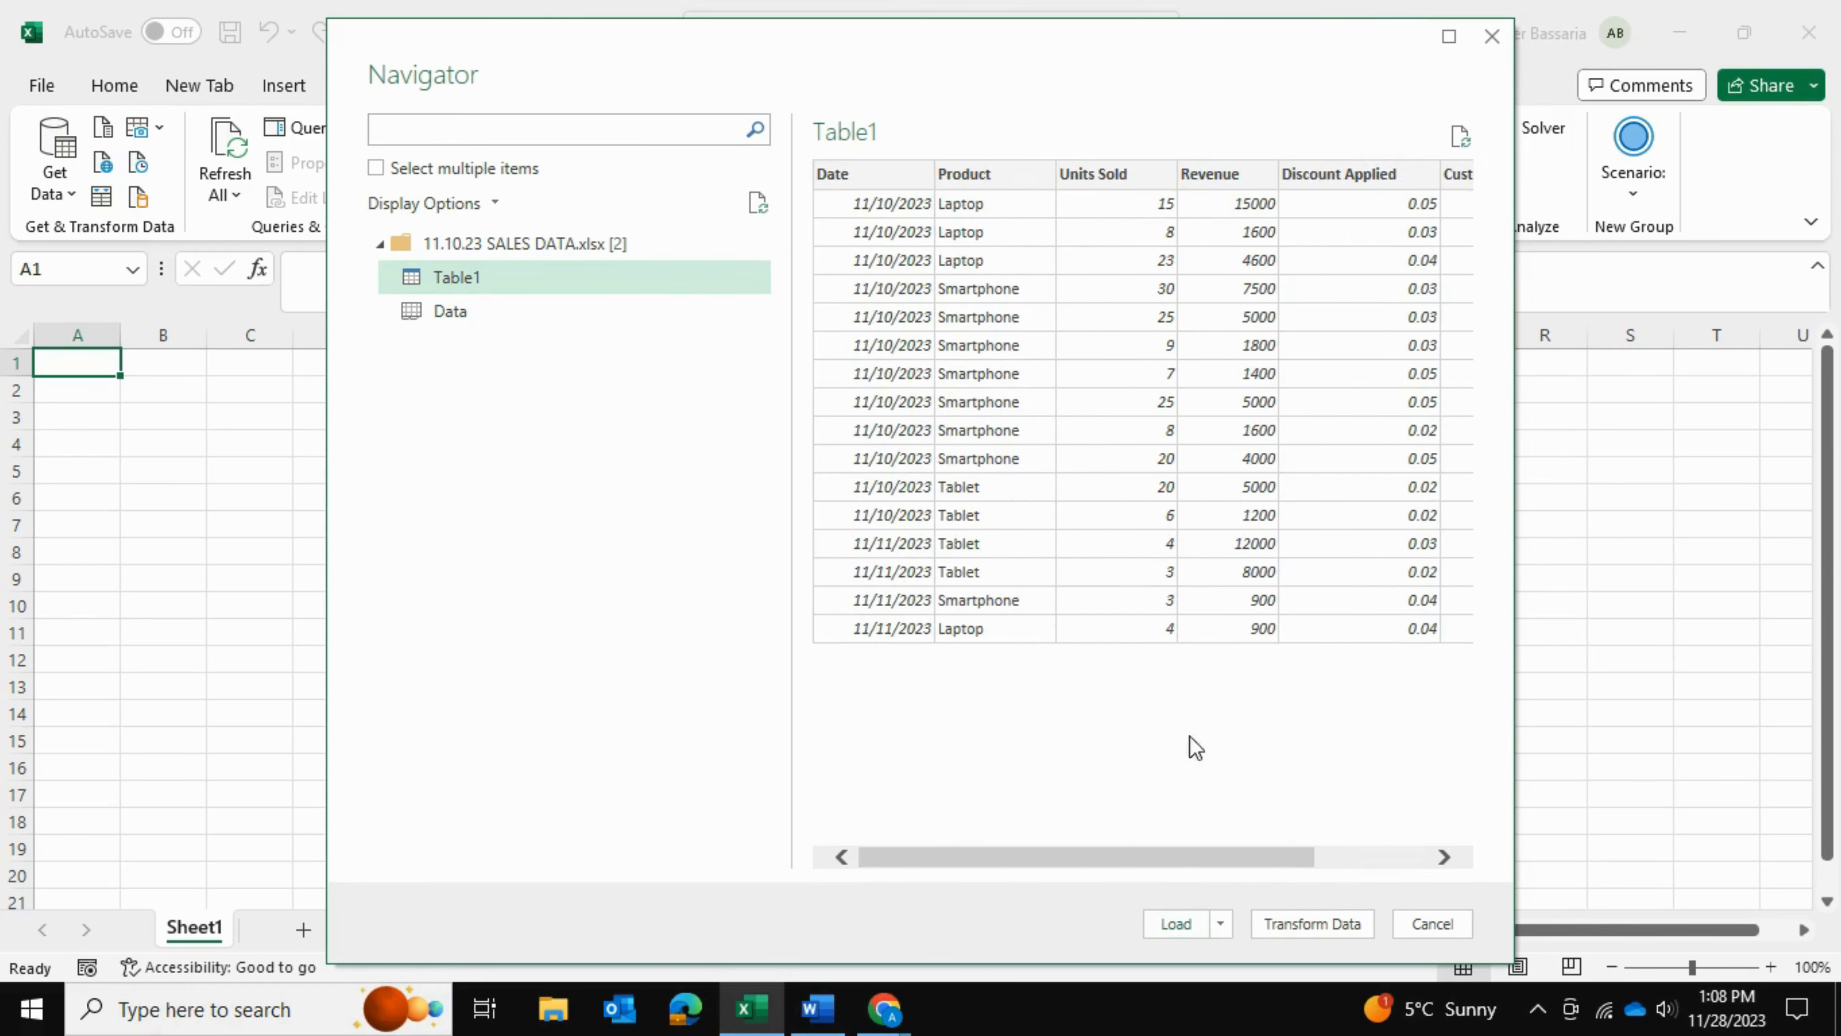
left_click(1313, 925)
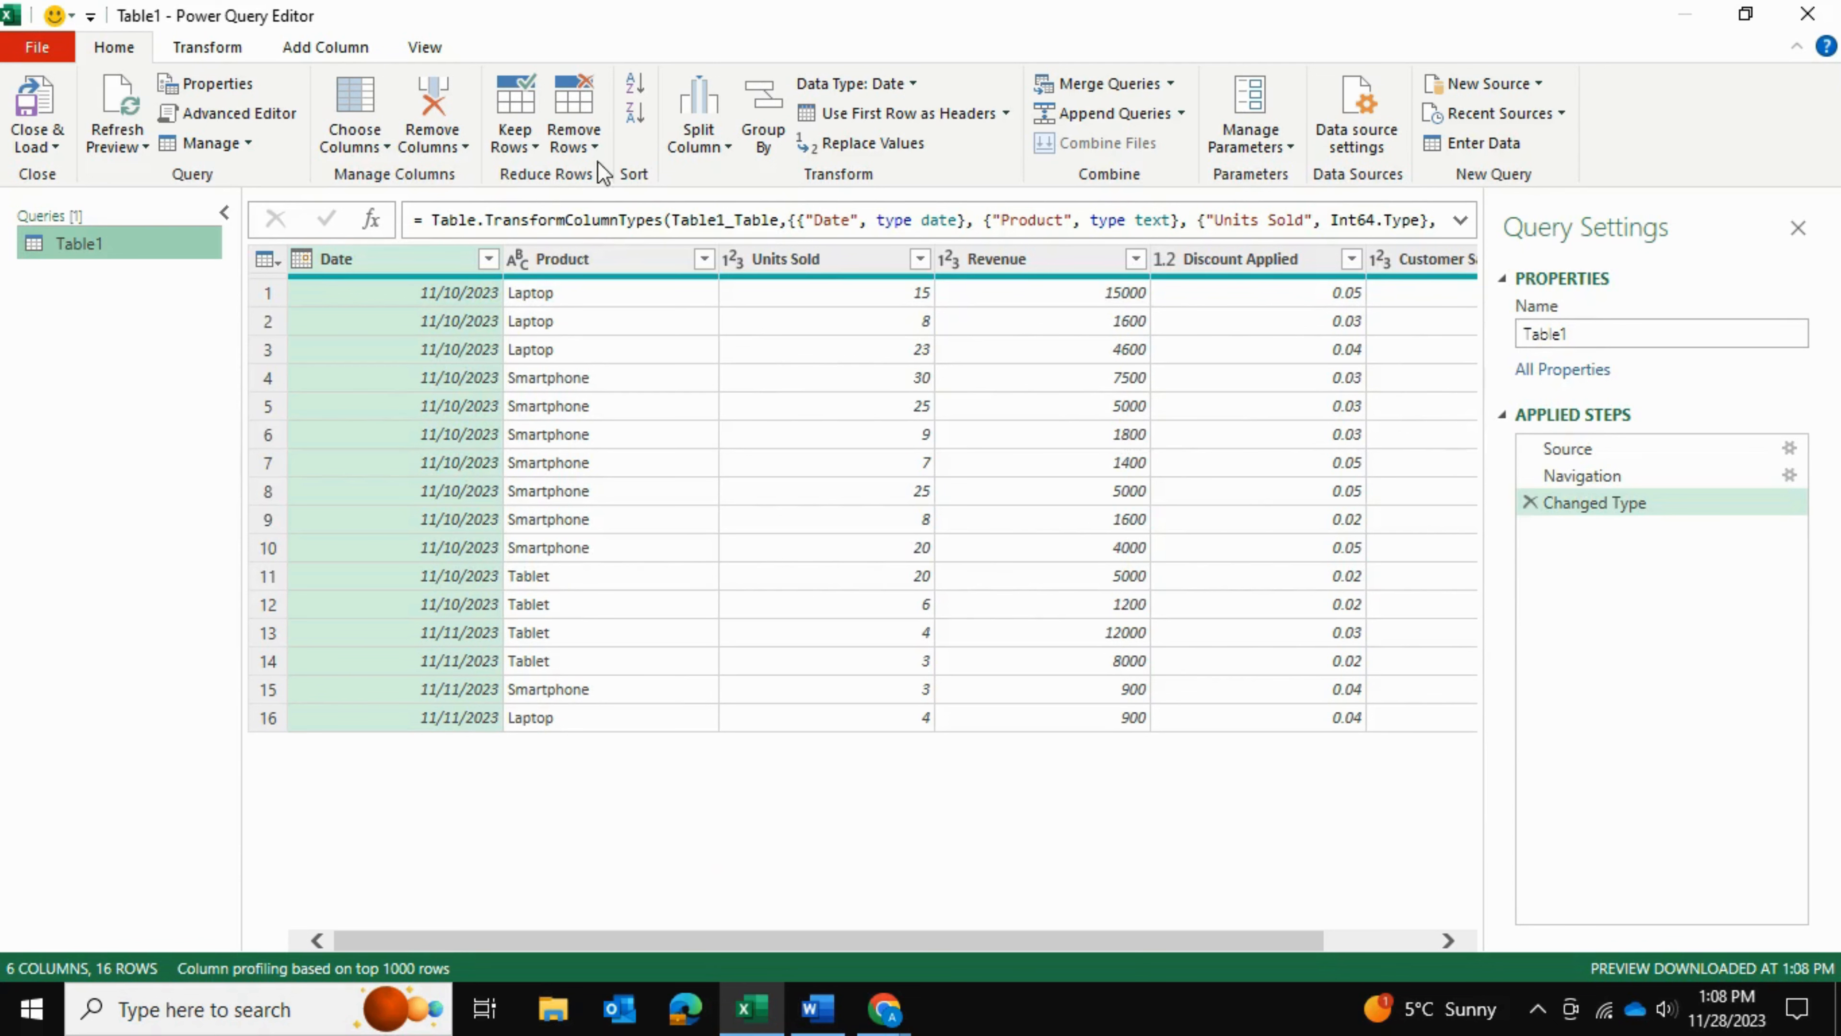
Start an advanced Group By on the query with Product as the first grouping and Discount Applied as the second
left_click(762, 126)
left_click(574, 411)
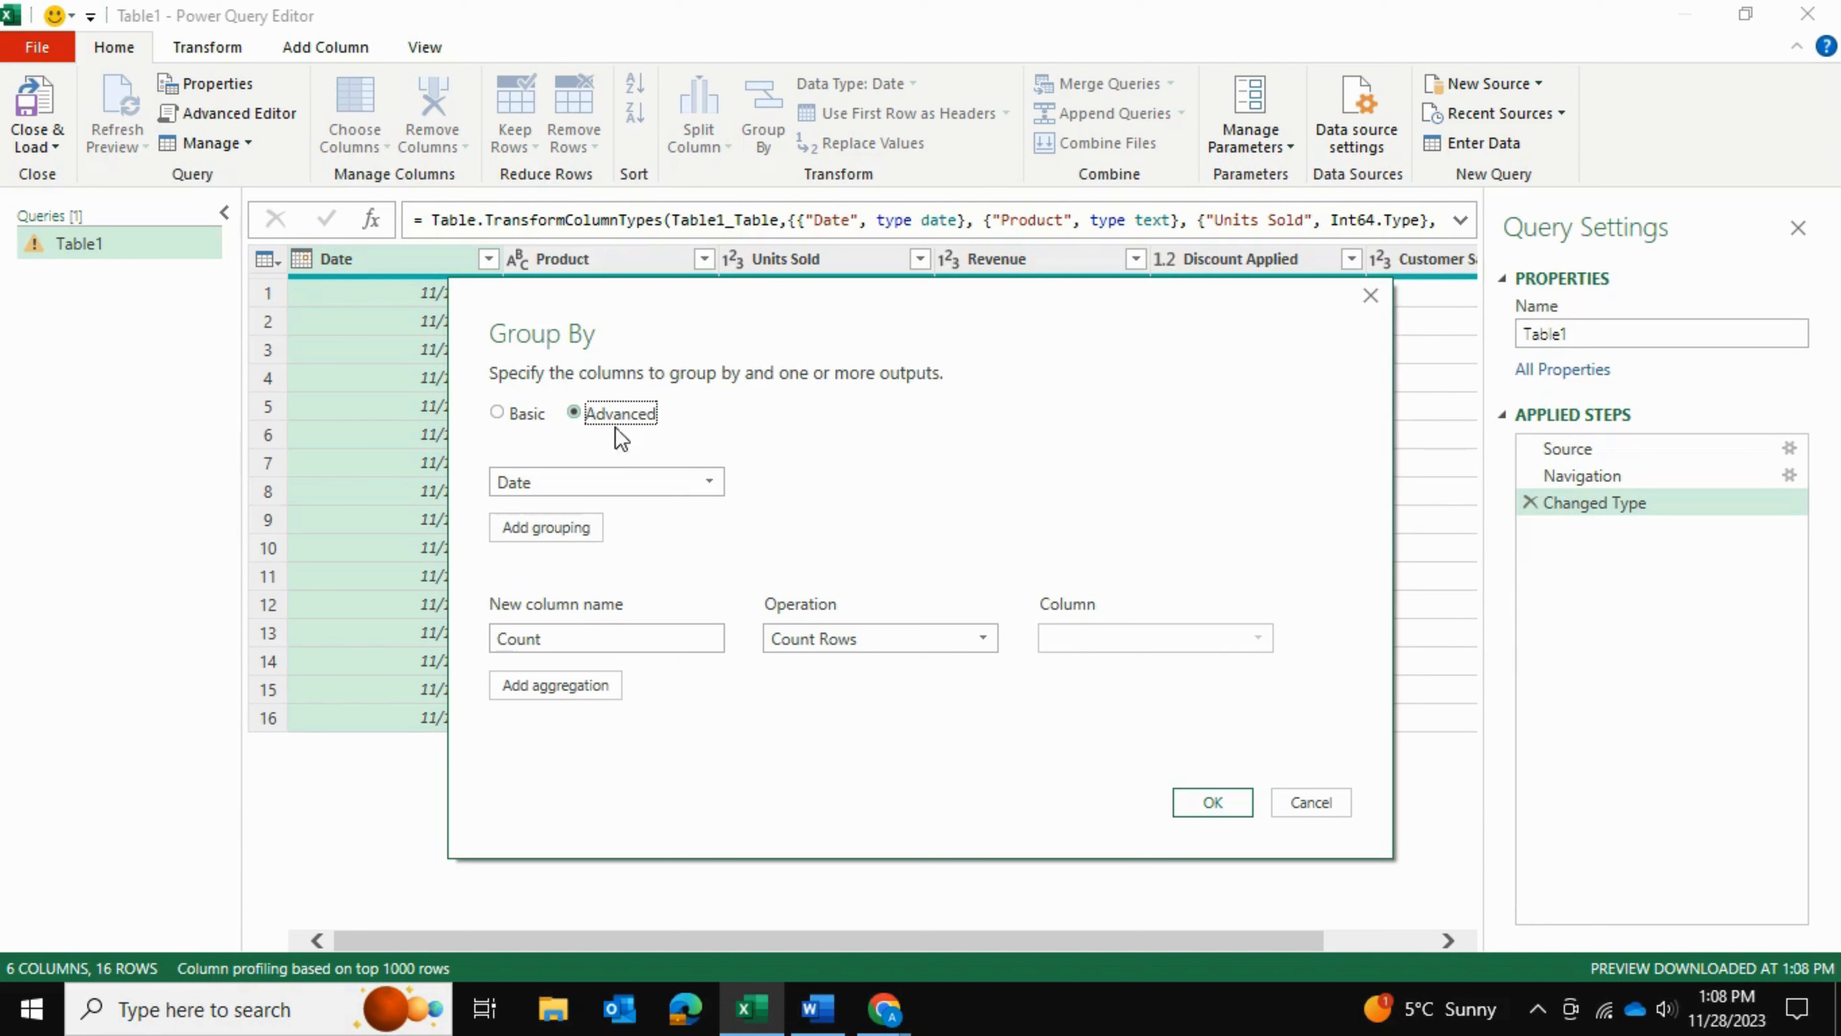
left_click(619, 484)
left_click(564, 535)
left_click(562, 530)
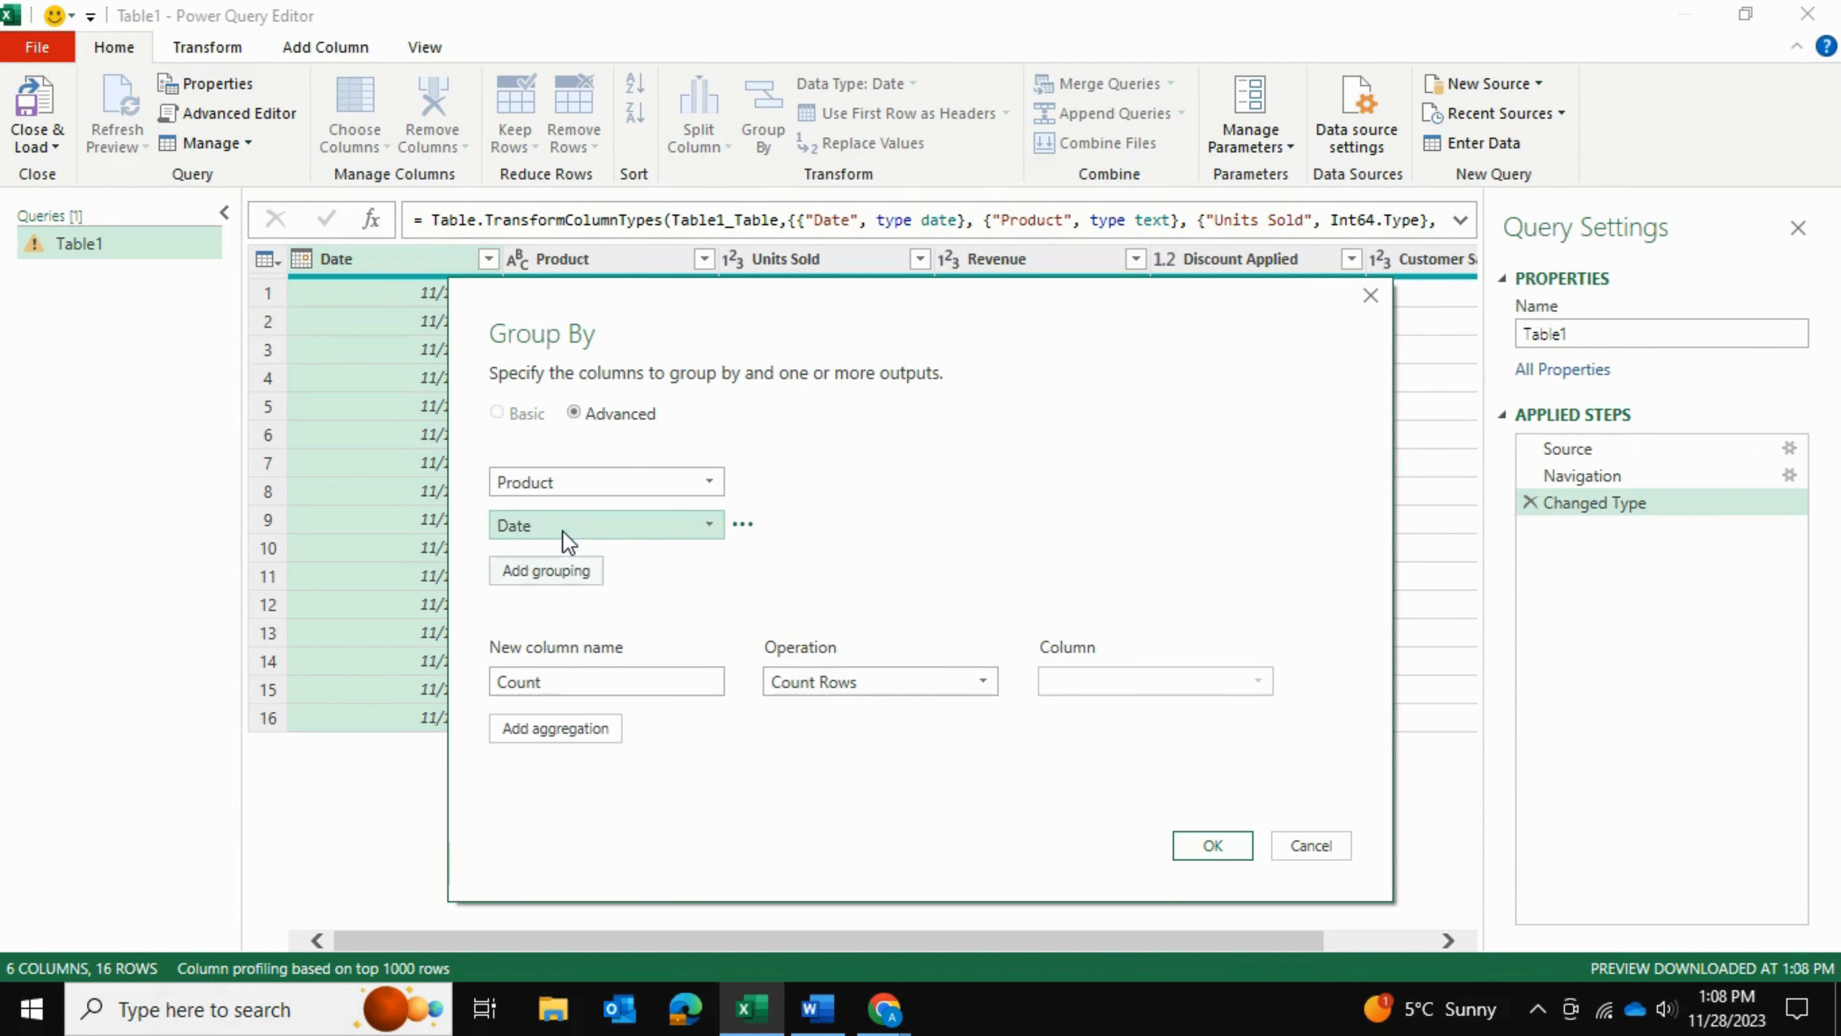
left_click(587, 525)
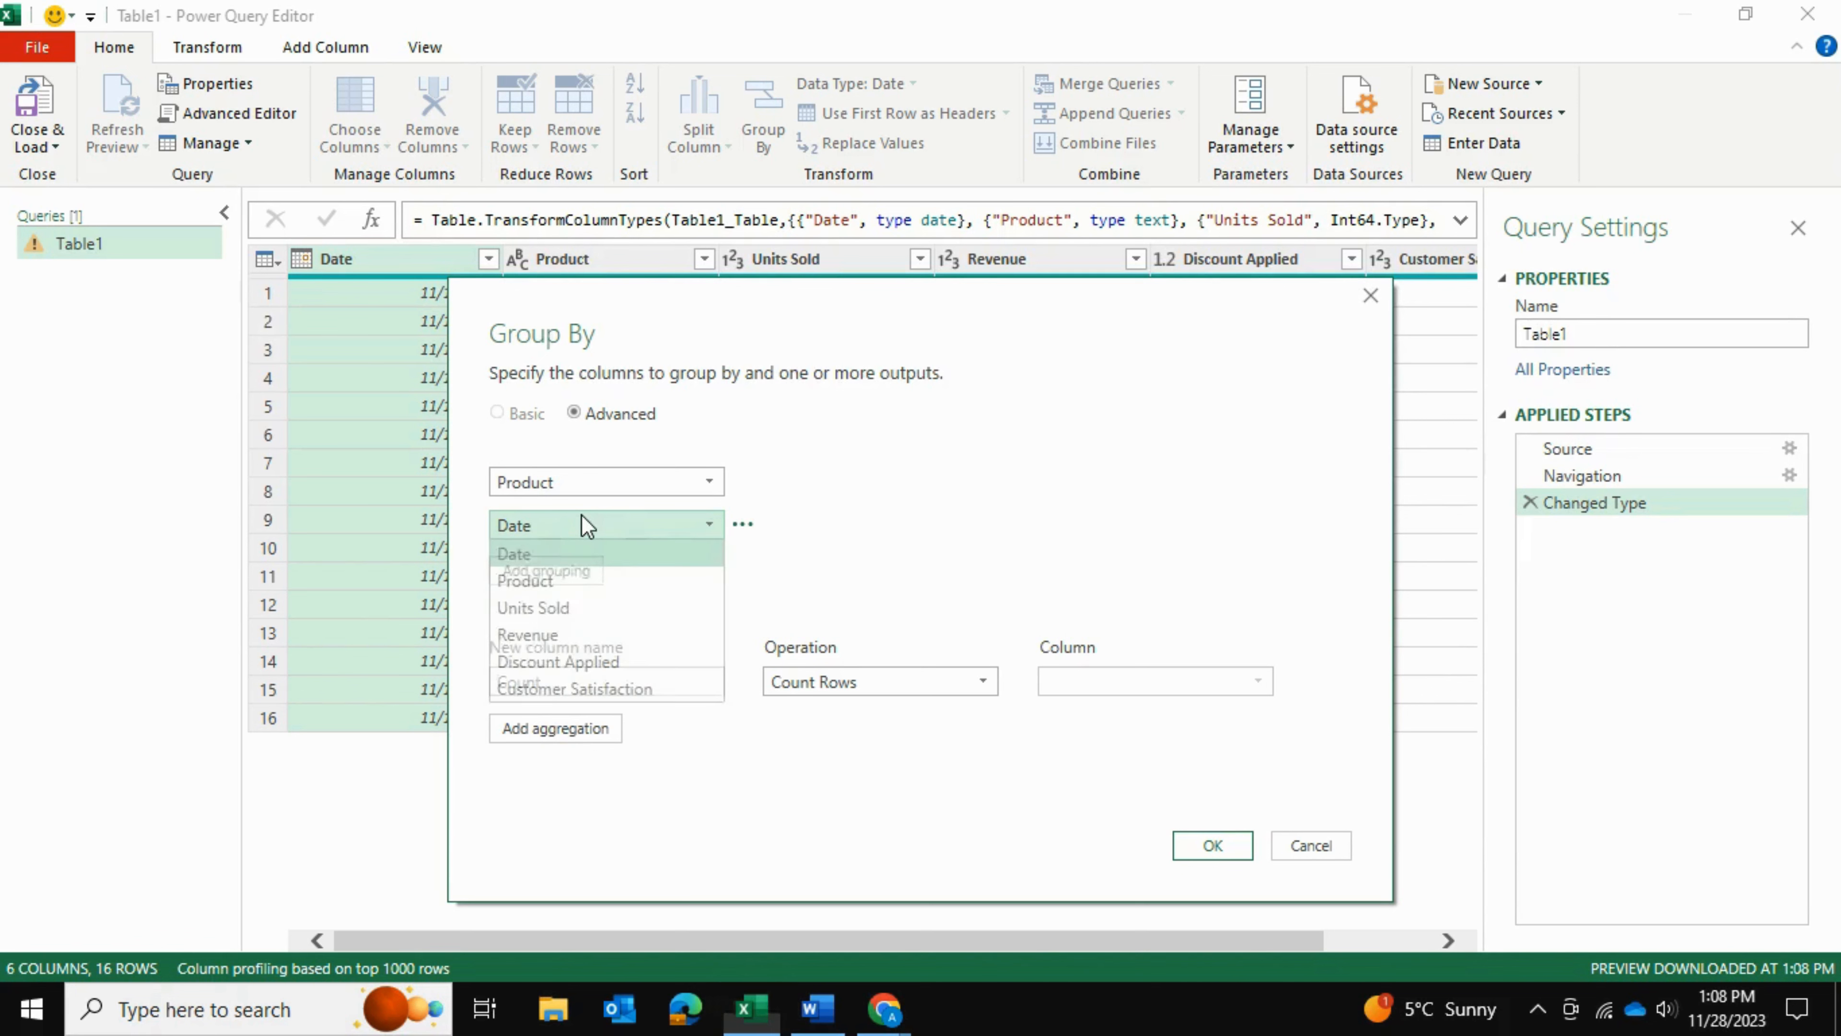
left_click(562, 658)
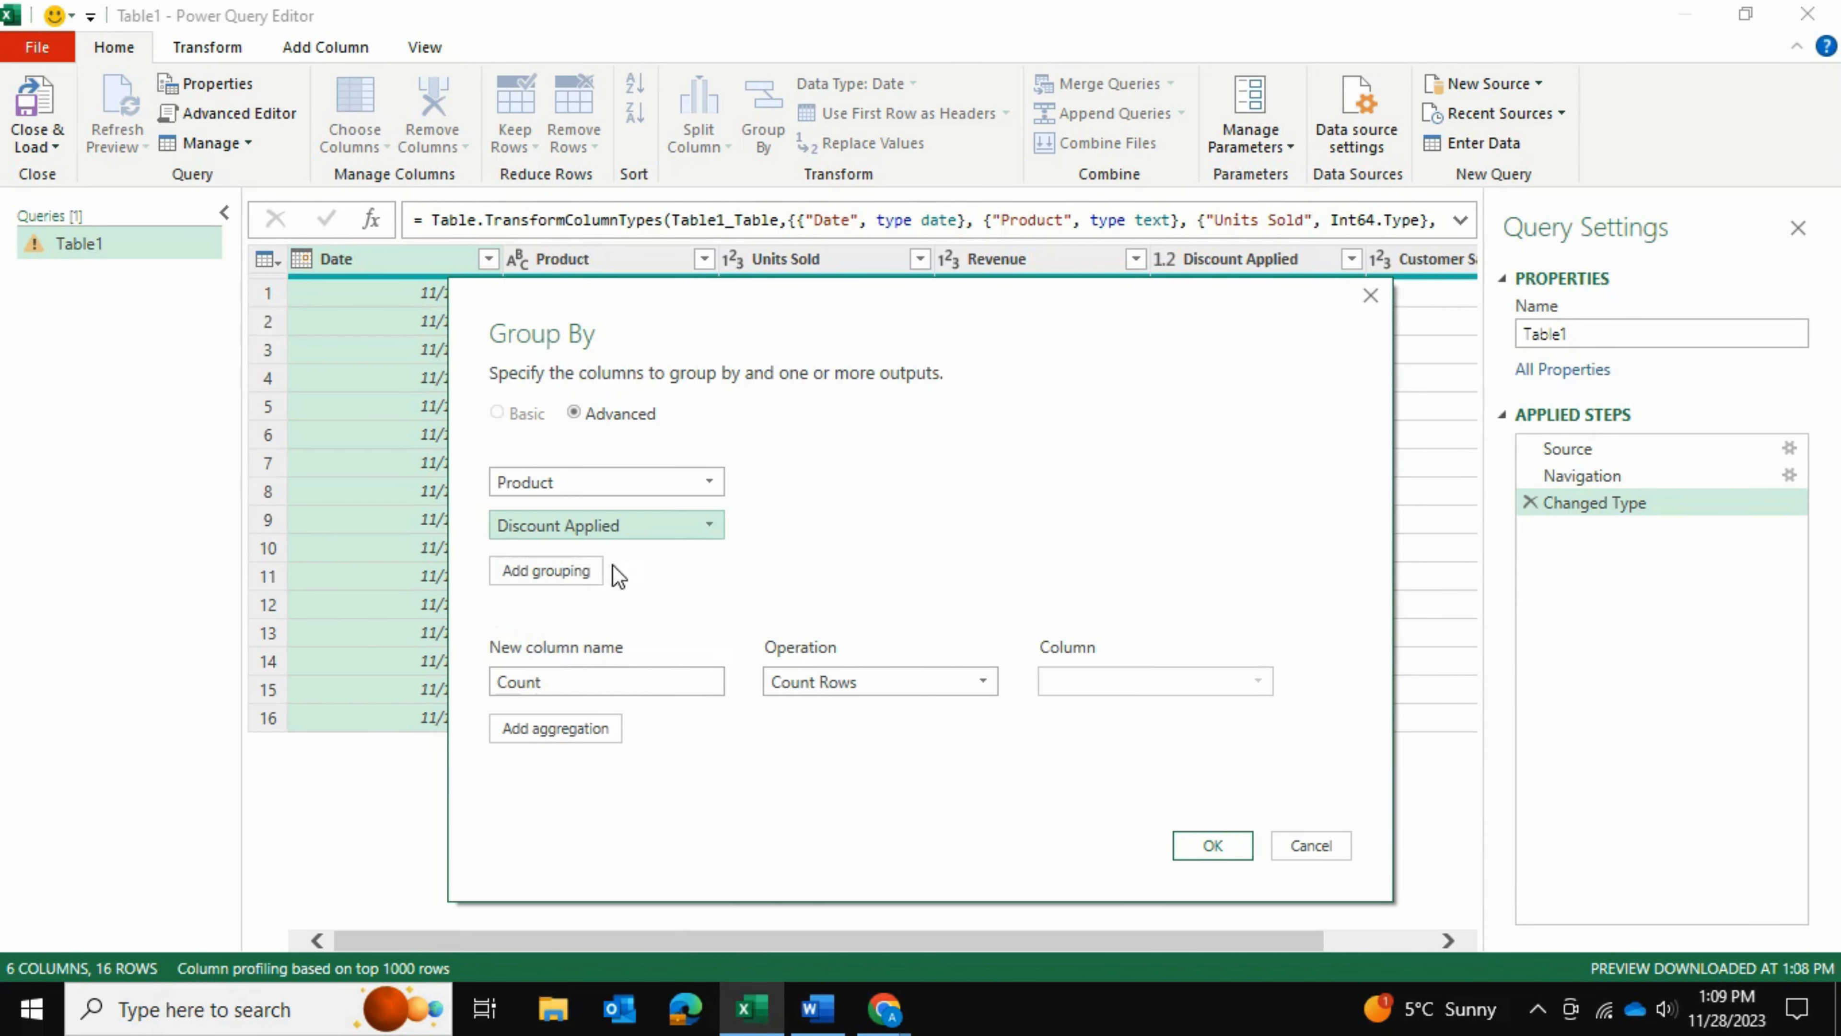
Define the aggregation as a new column named Total Revenue that sums the Revenue column, and apply the grouping
left_click_drag(768, 308, 341, 600)
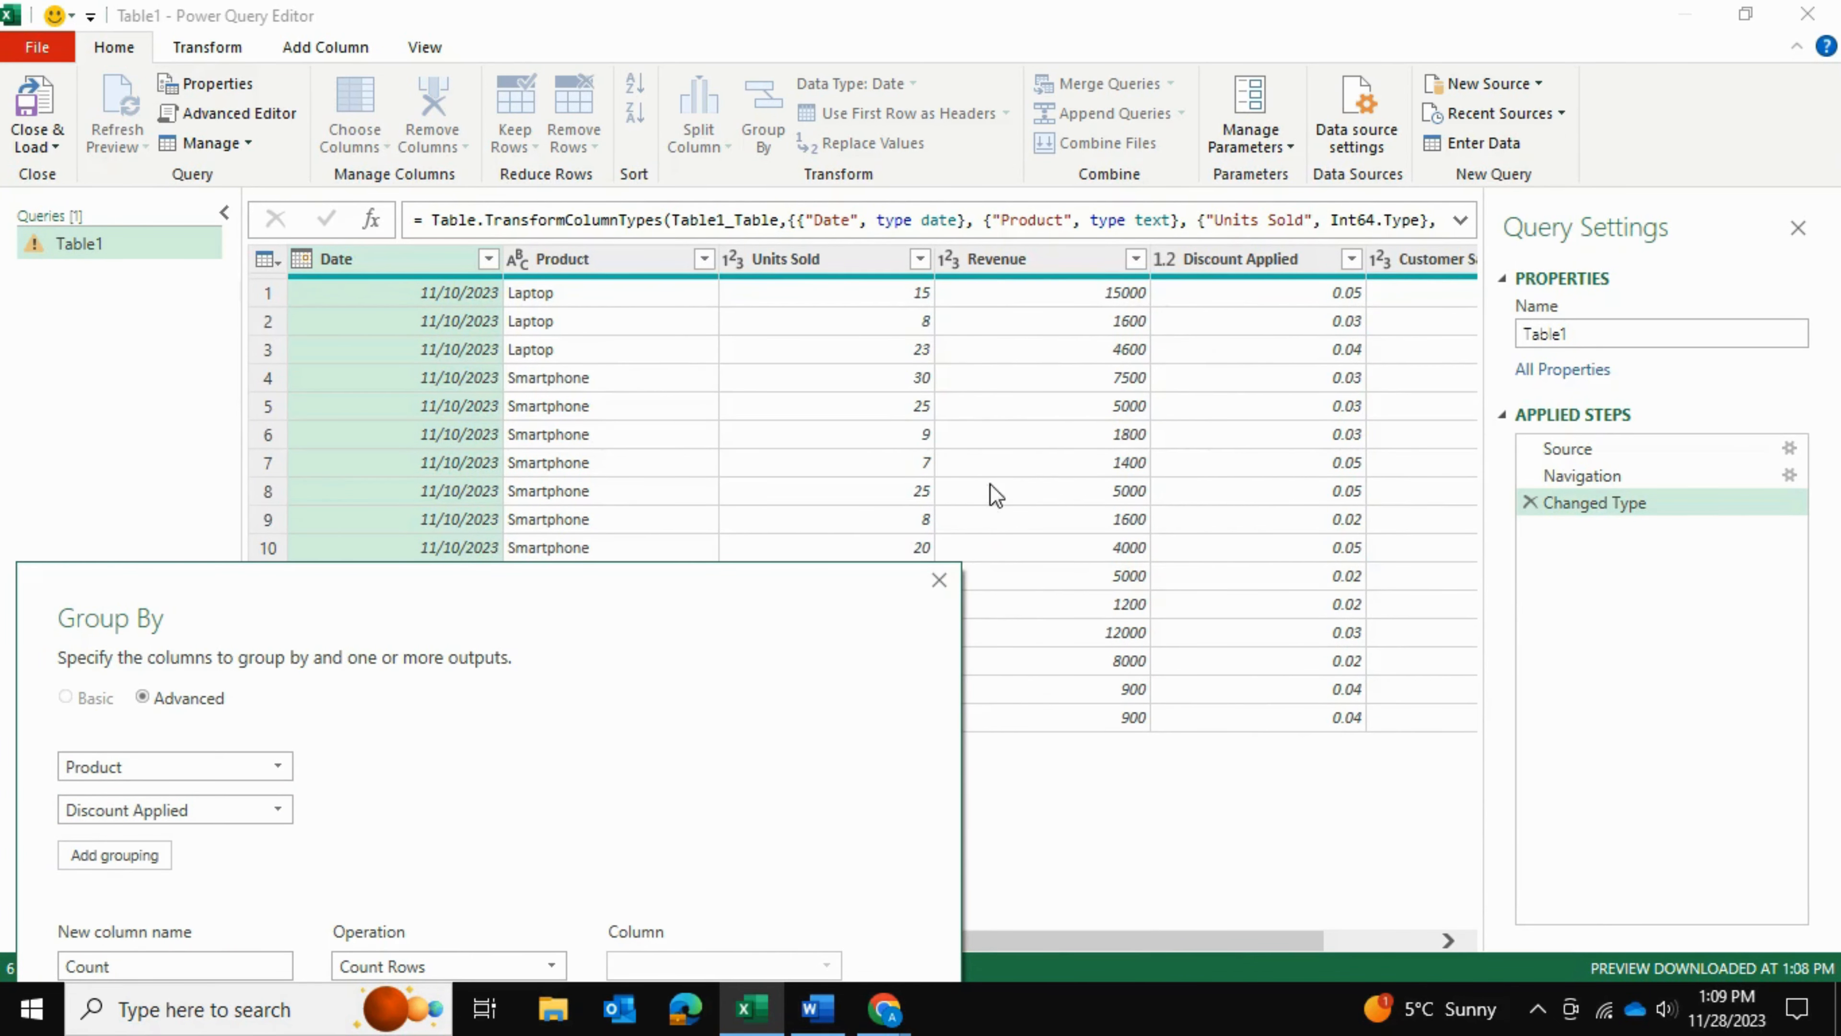
left_click_drag(596, 608, 1149, 240)
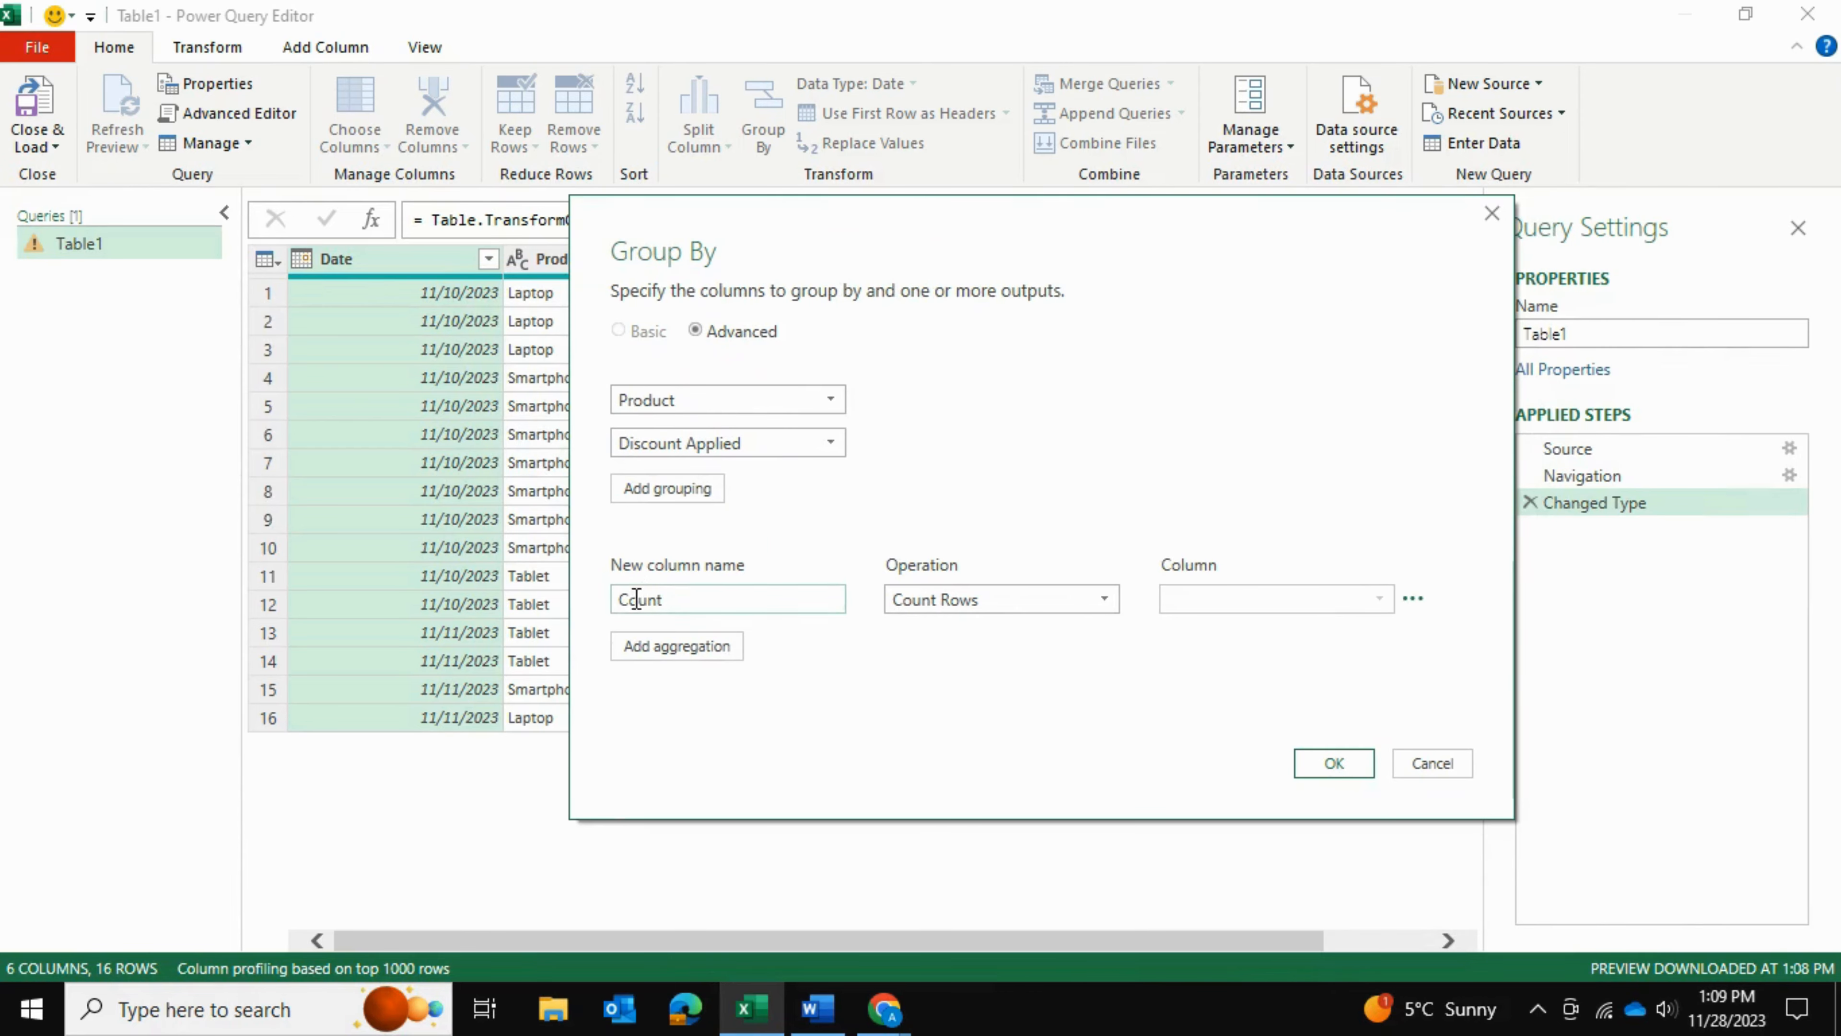
left_click_drag(681, 604, 567, 604)
type("Total Revenue")
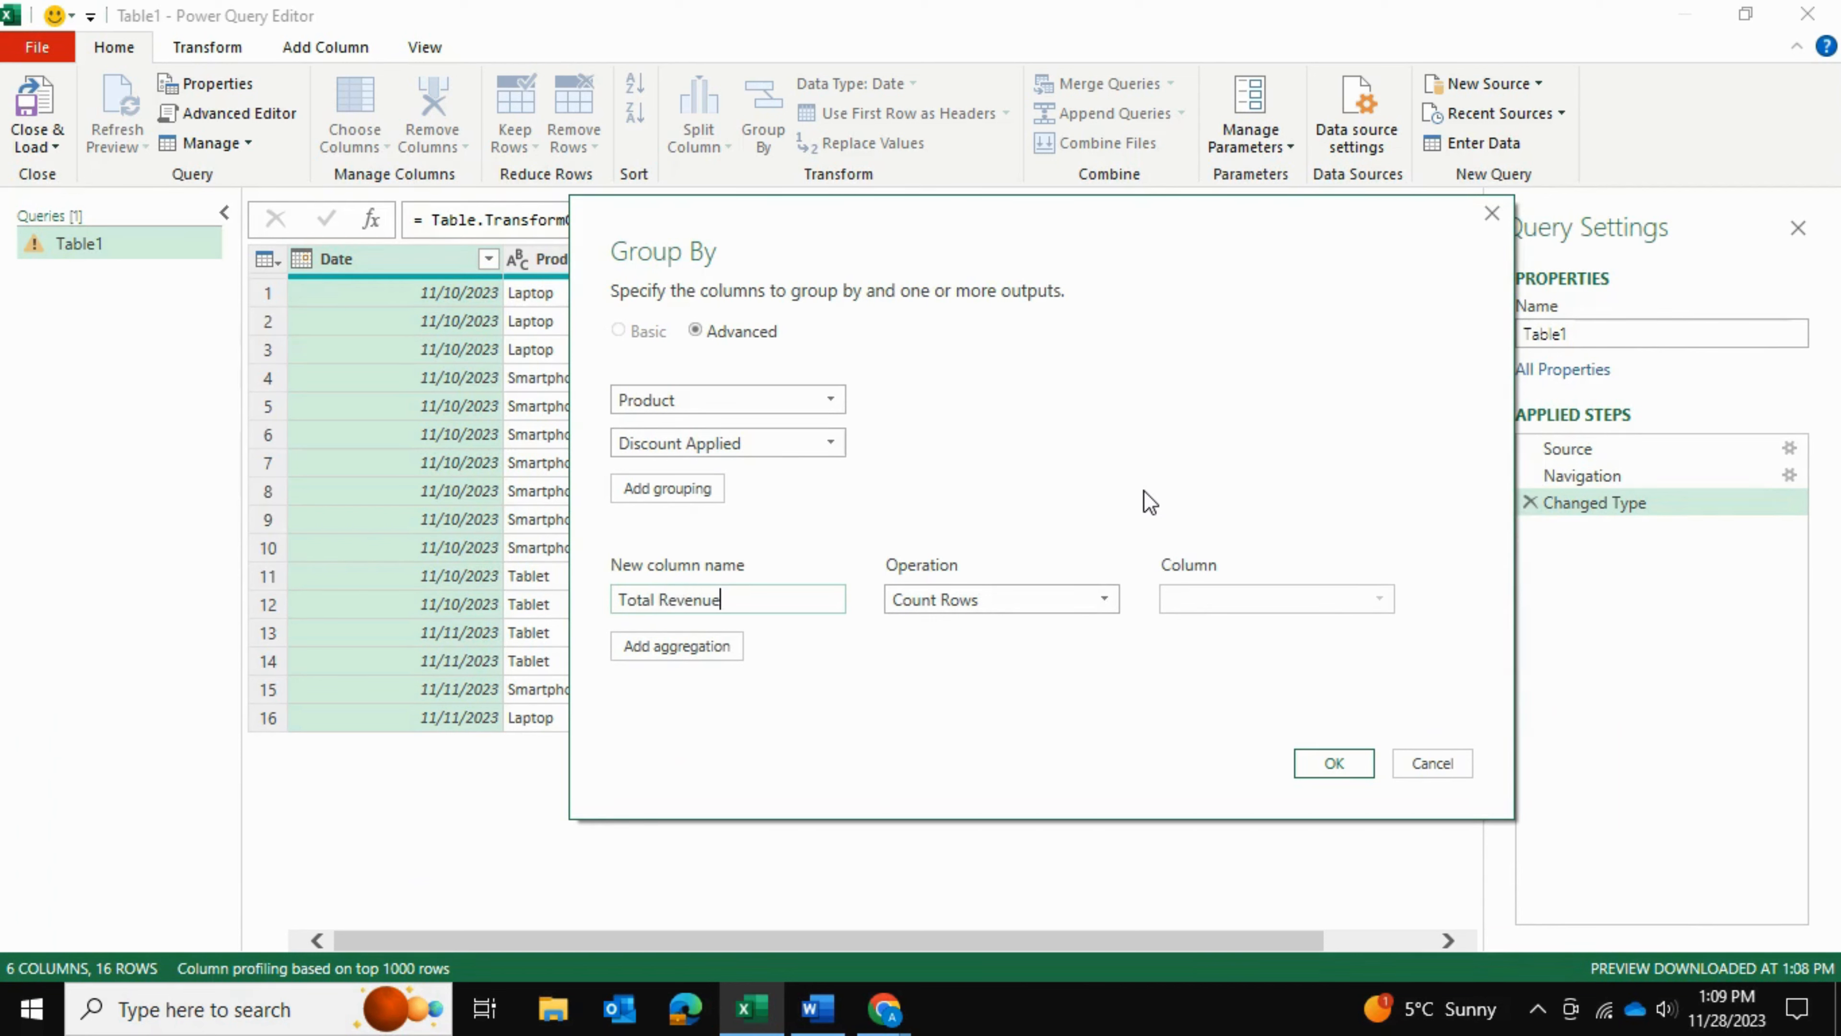
left_click(1104, 599)
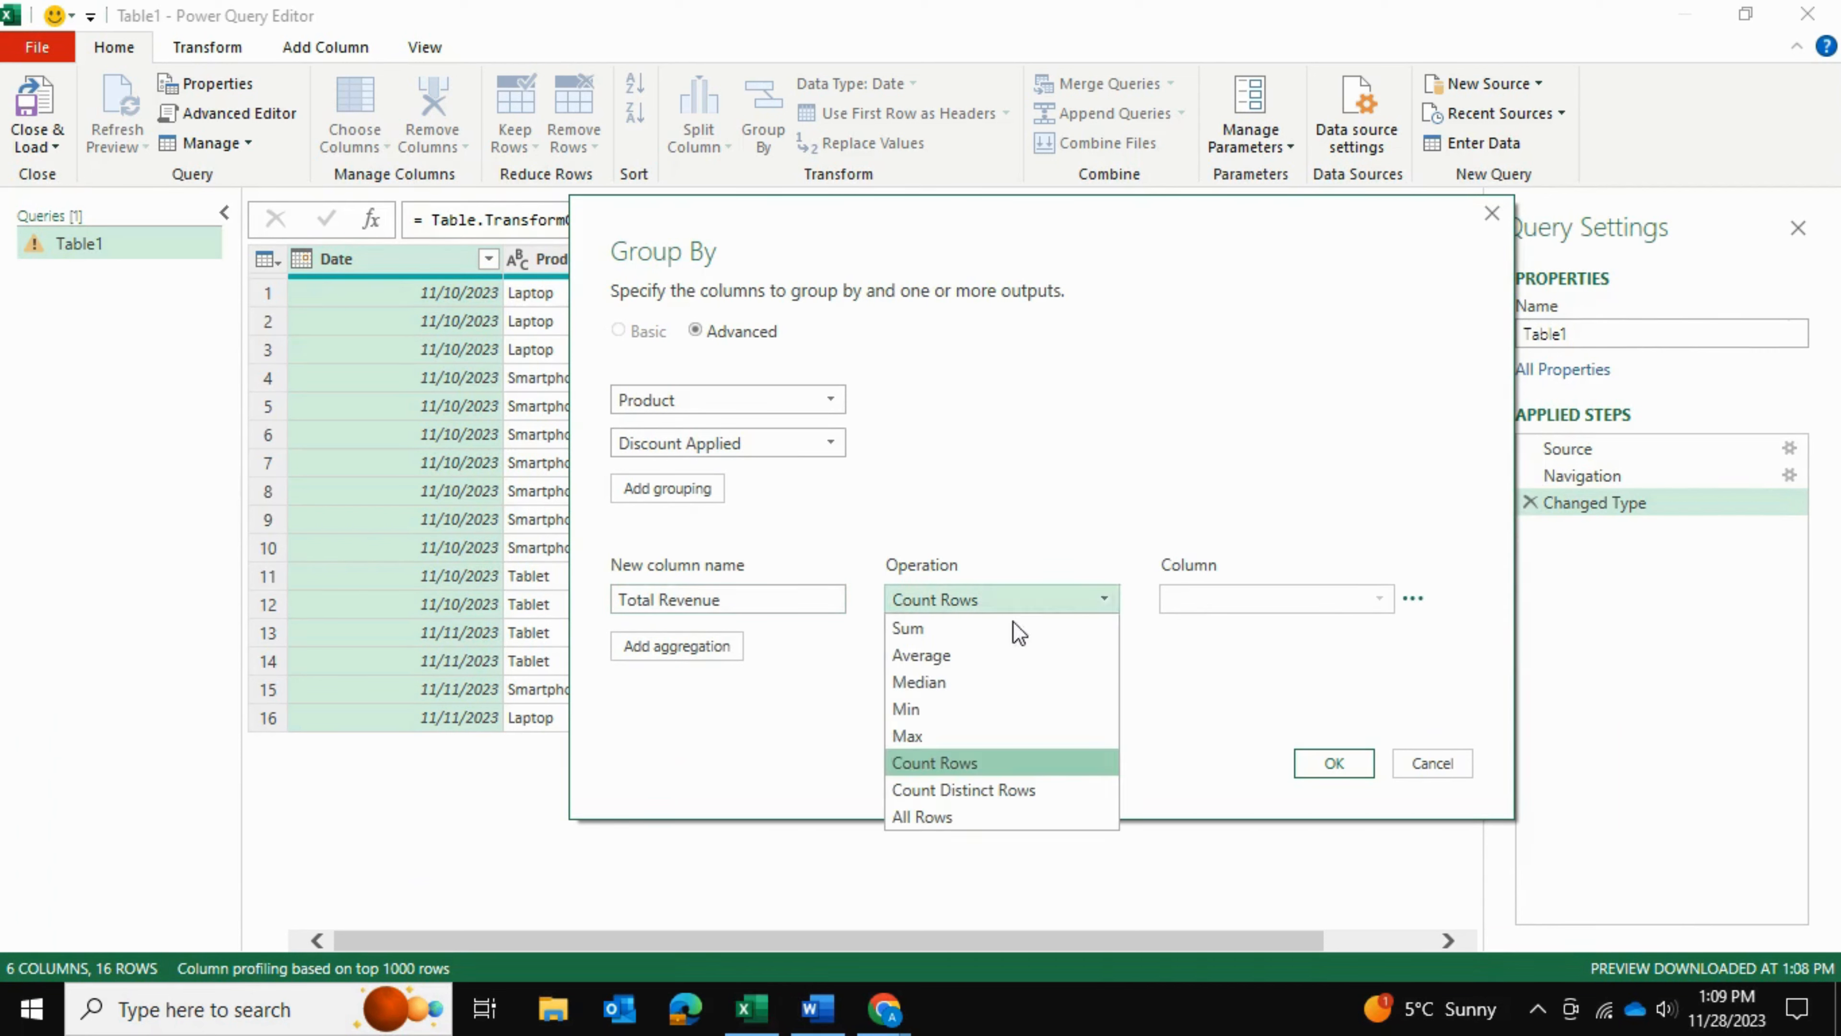
left_click(1011, 643)
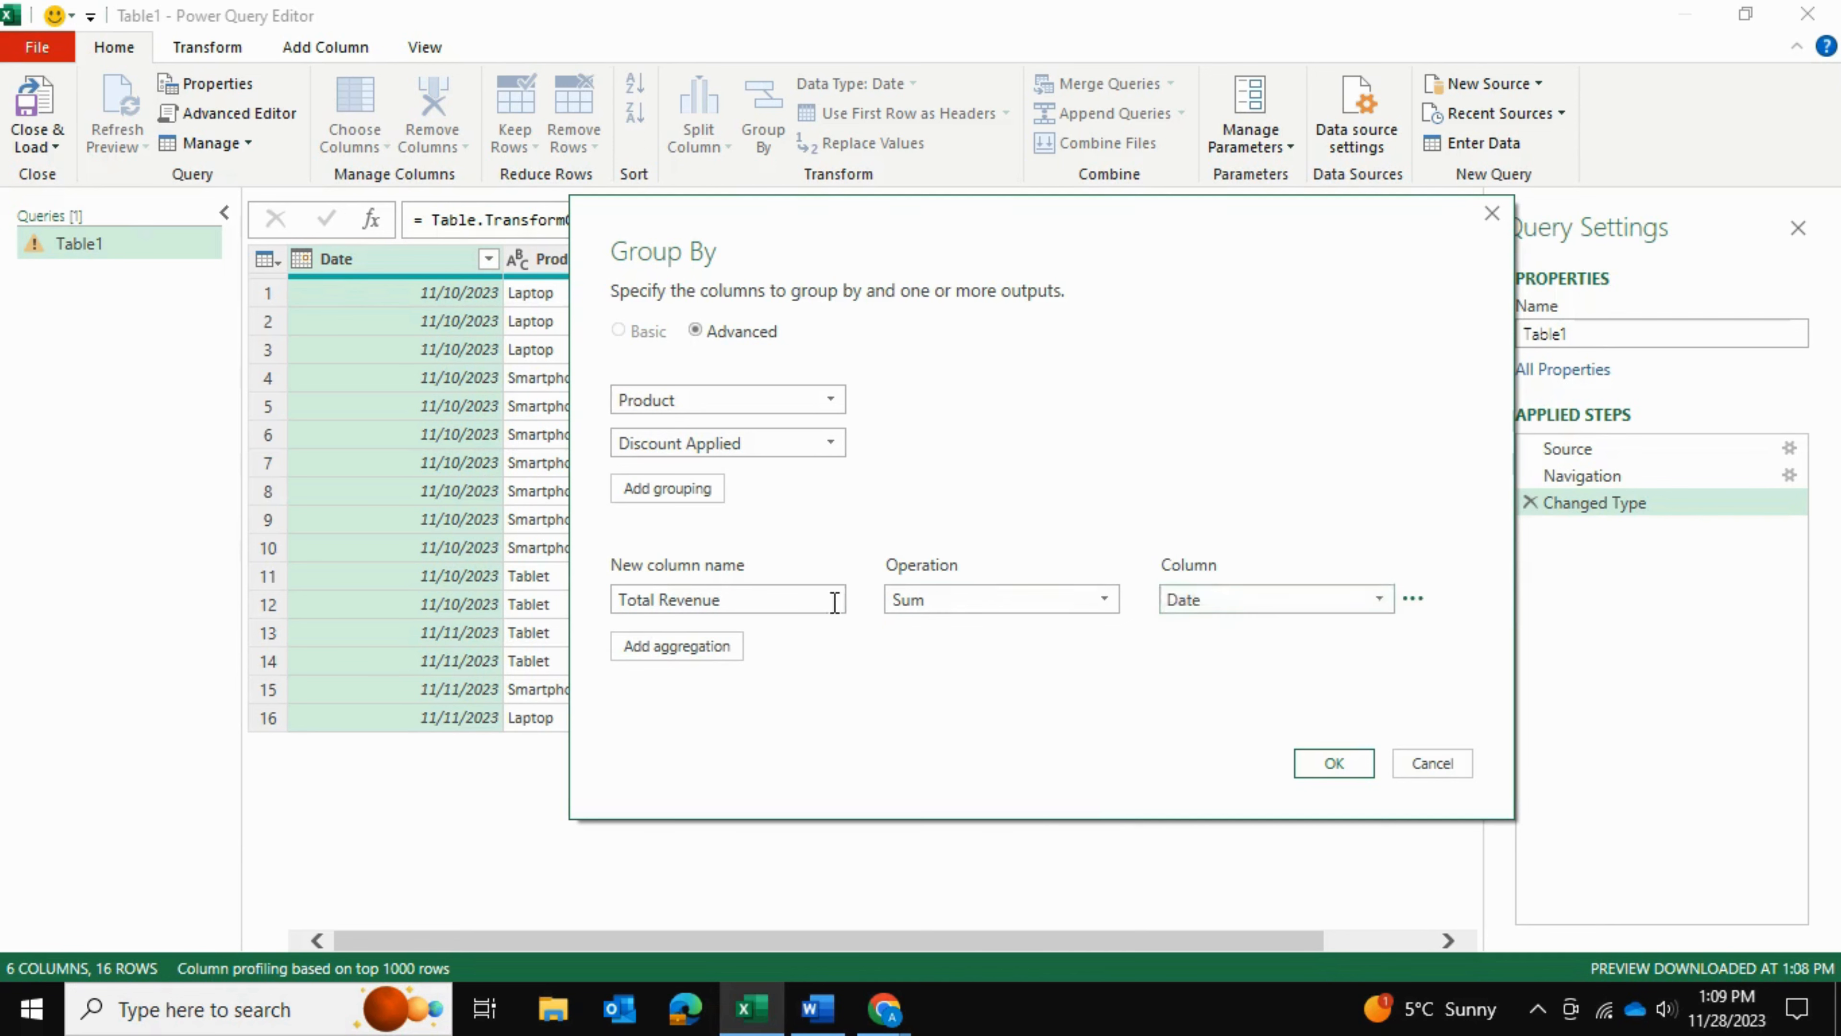
left_click(1337, 608)
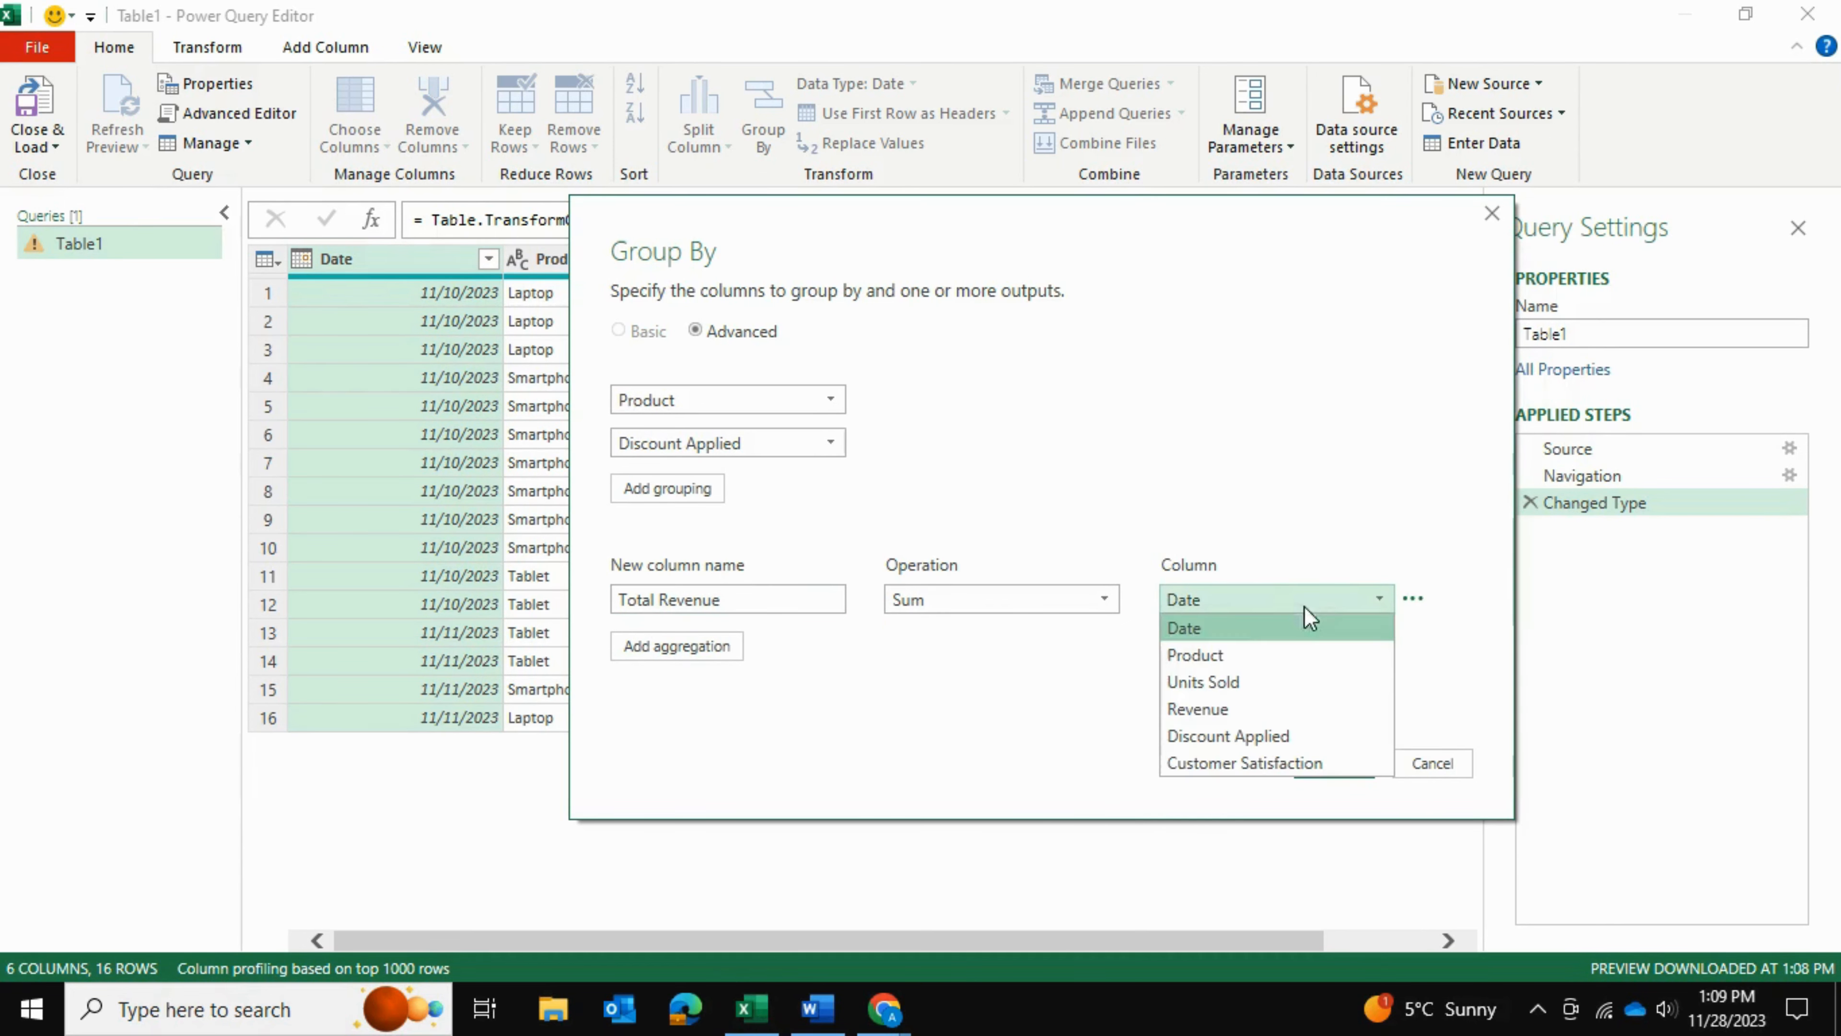
left_click(1225, 707)
left_click_drag(1109, 236, 691, 508)
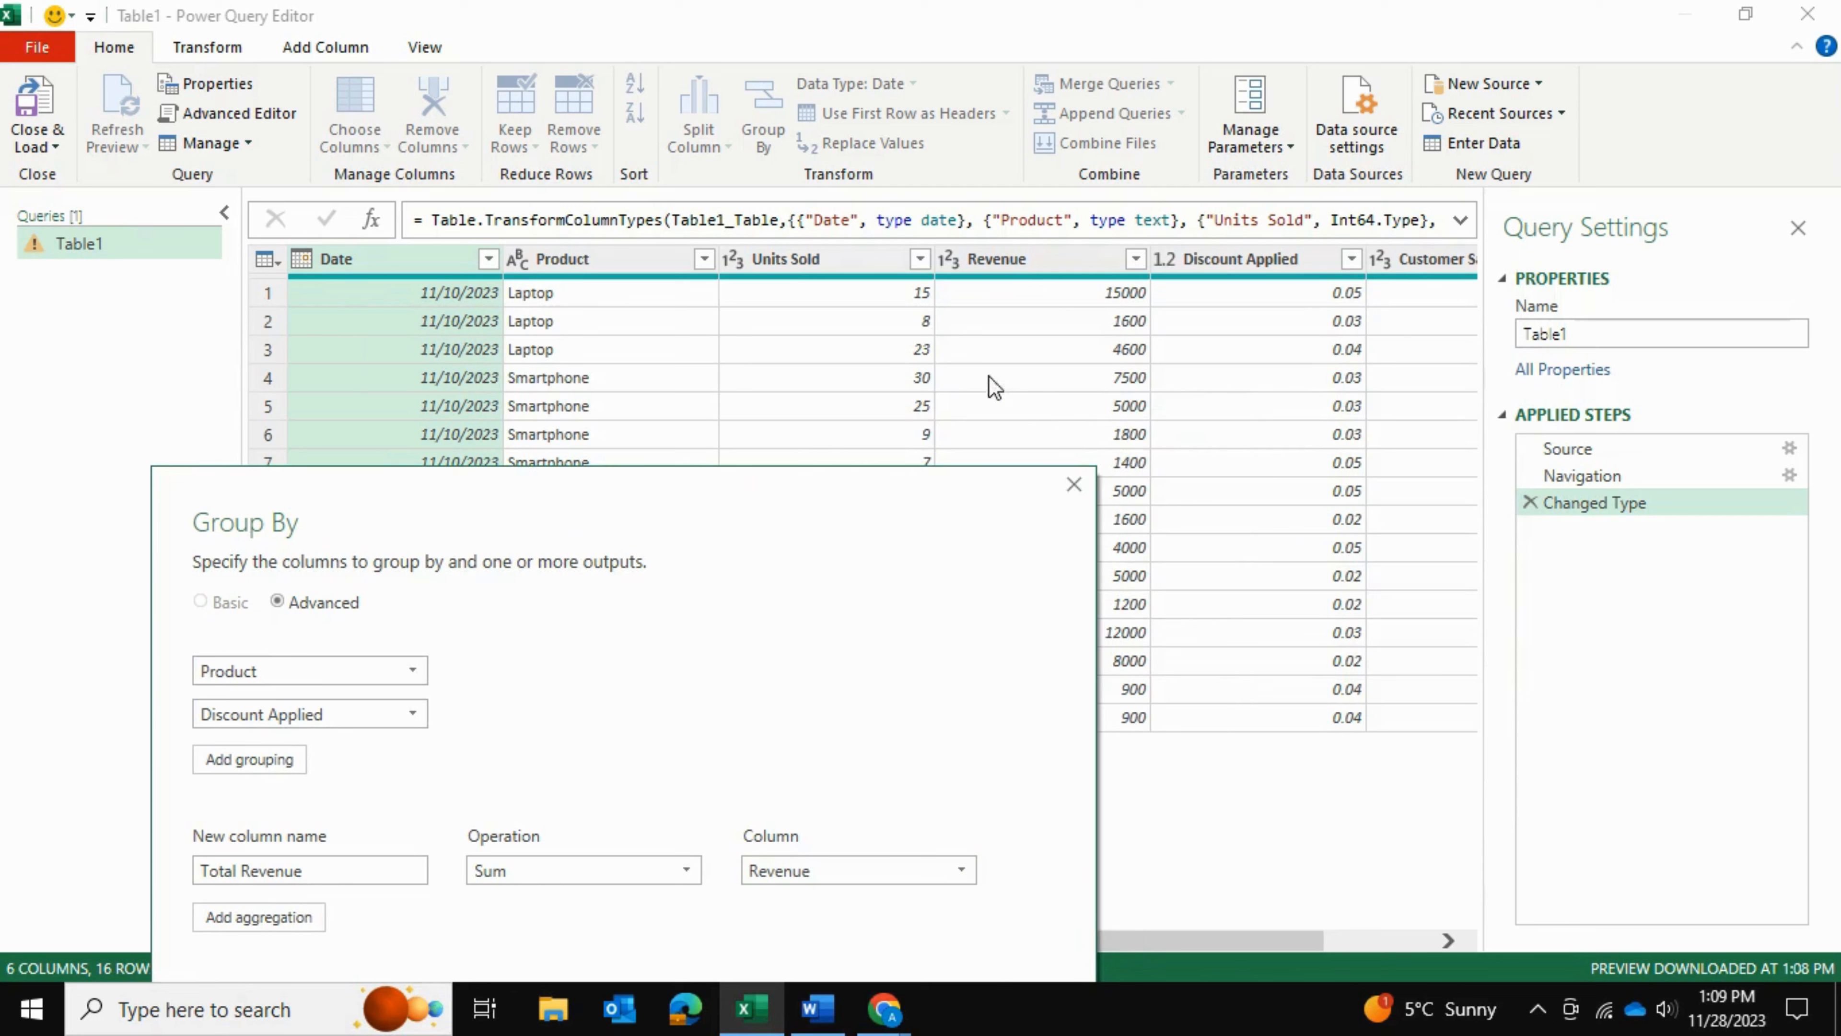
left_click_drag(900, 517, 1146, 313)
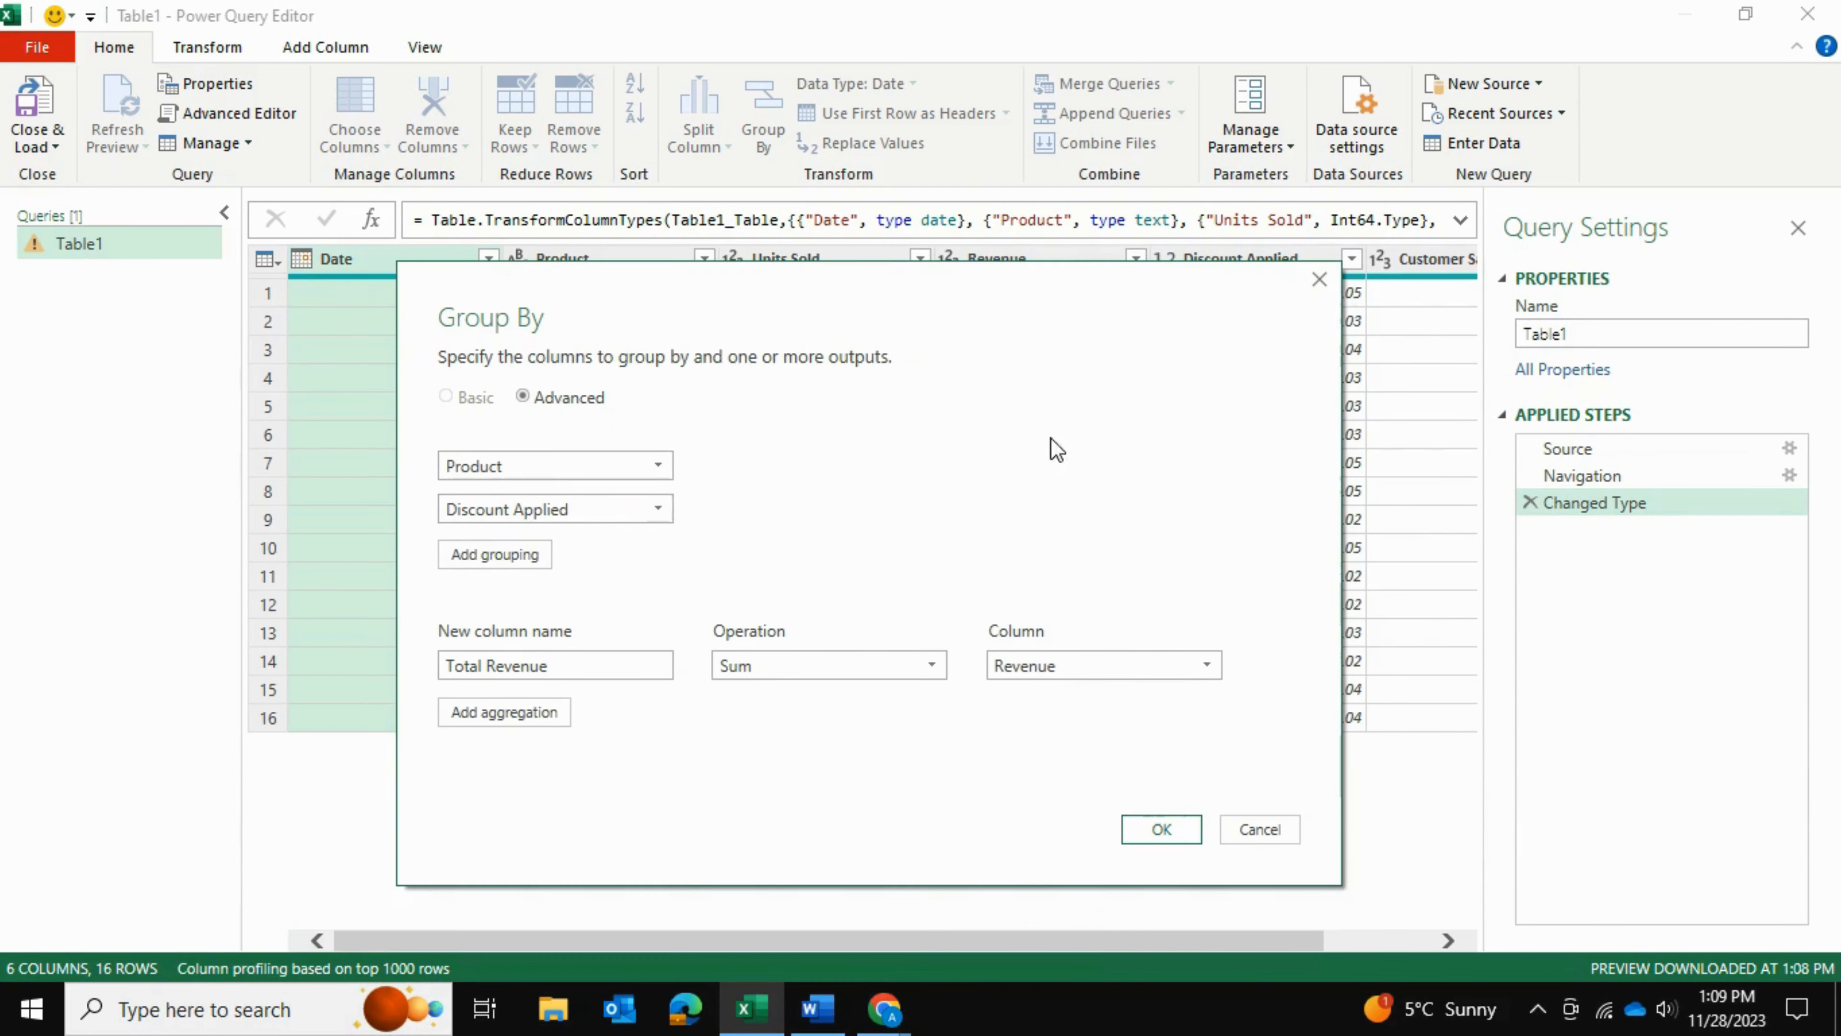
left_click(1140, 828)
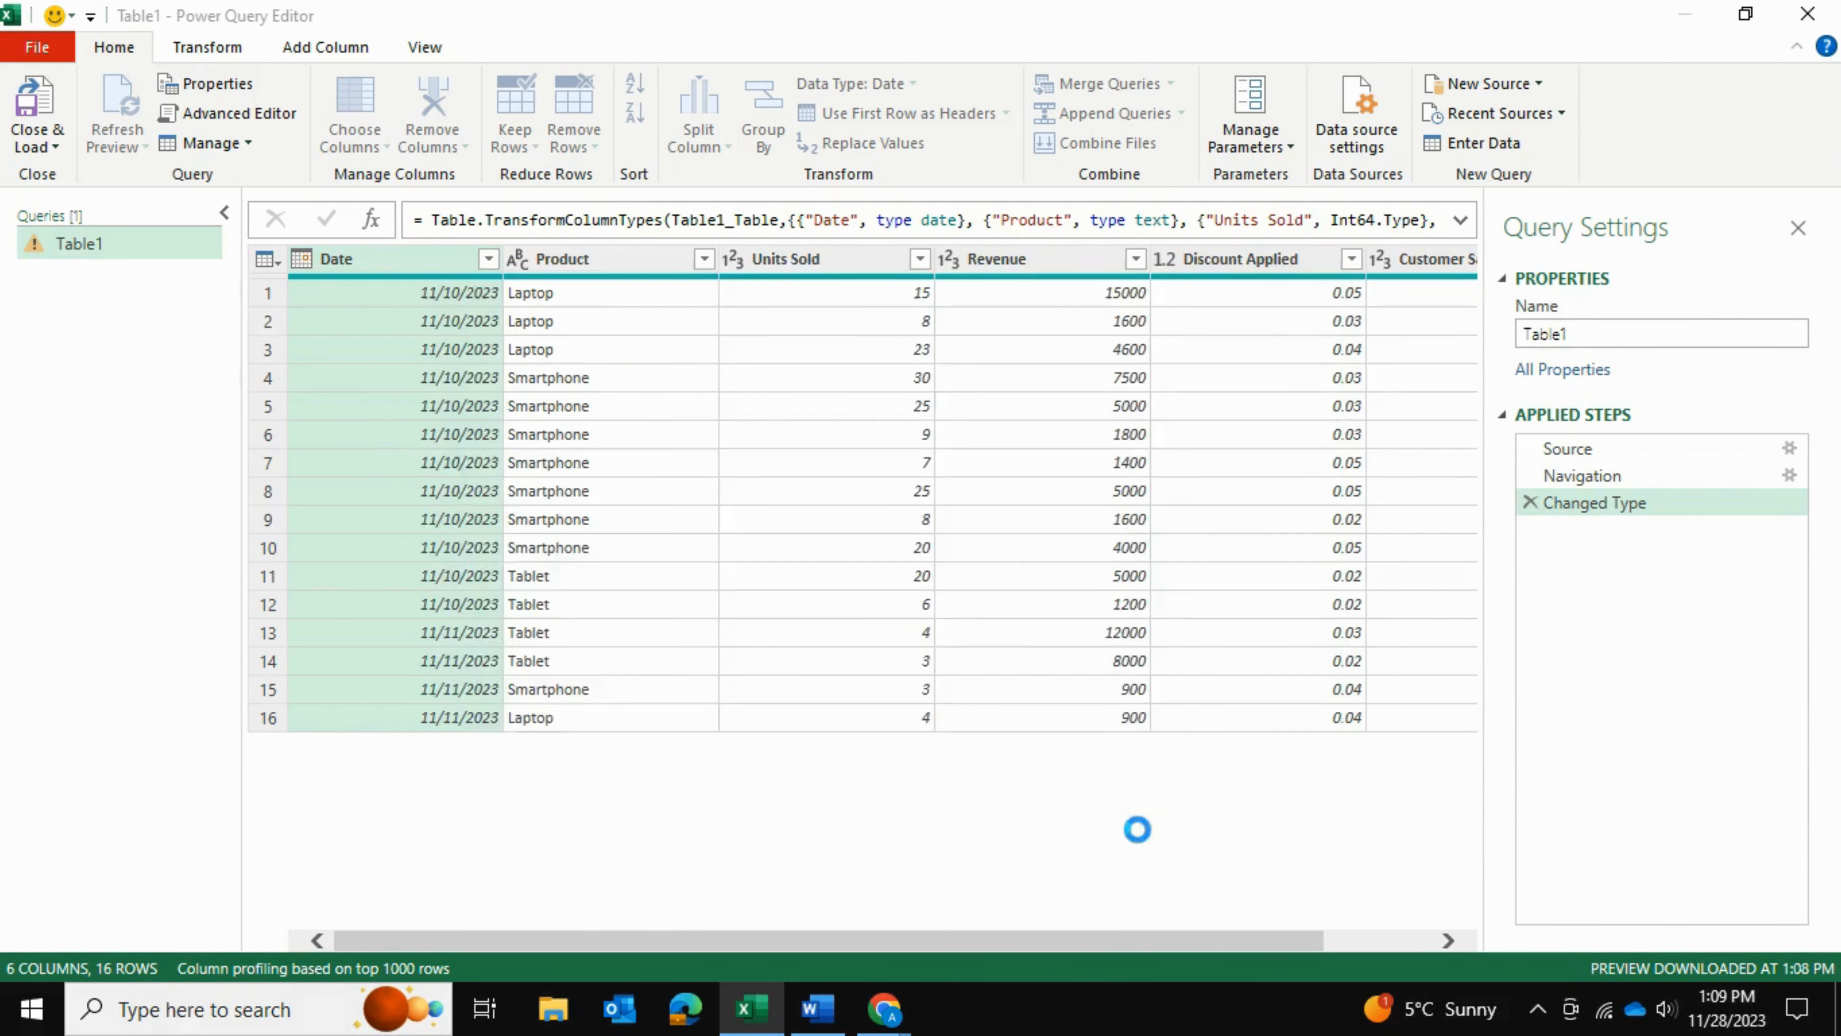
mouse_move(374, 274)
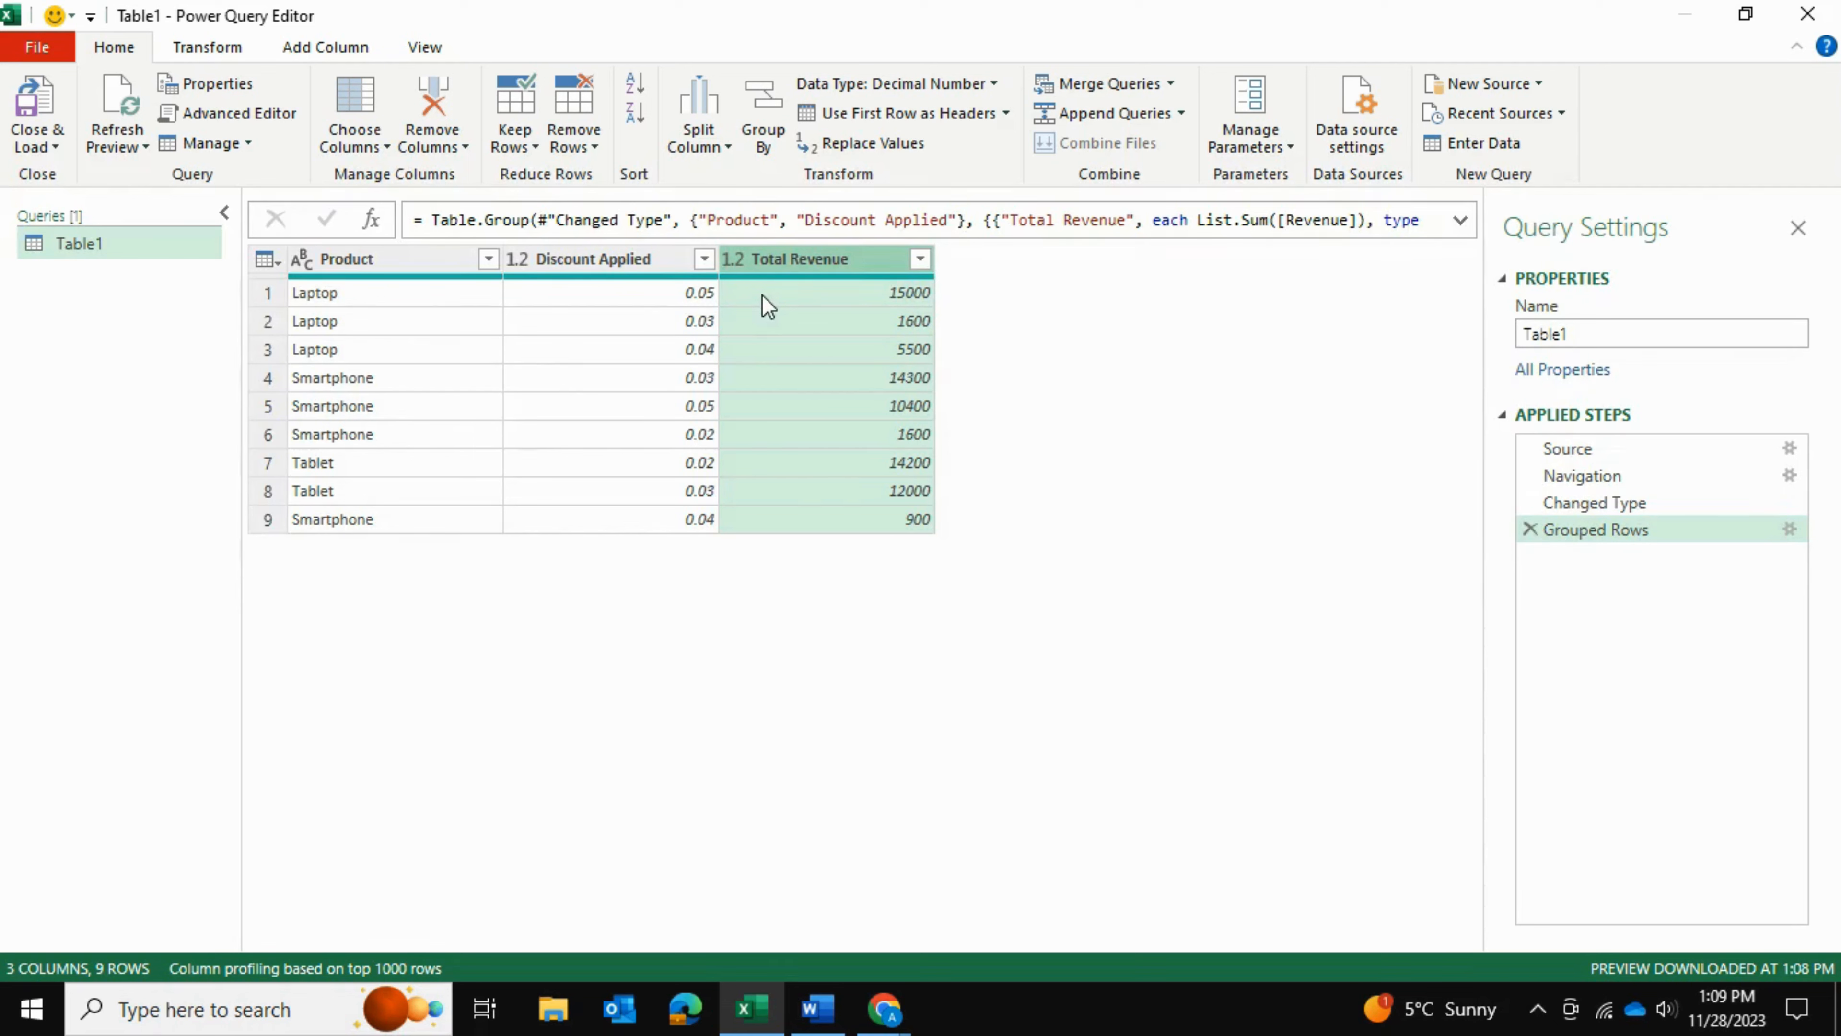
Sort the grouped rows by Product in ascending order and load the query into the workbook
left_click(488, 259)
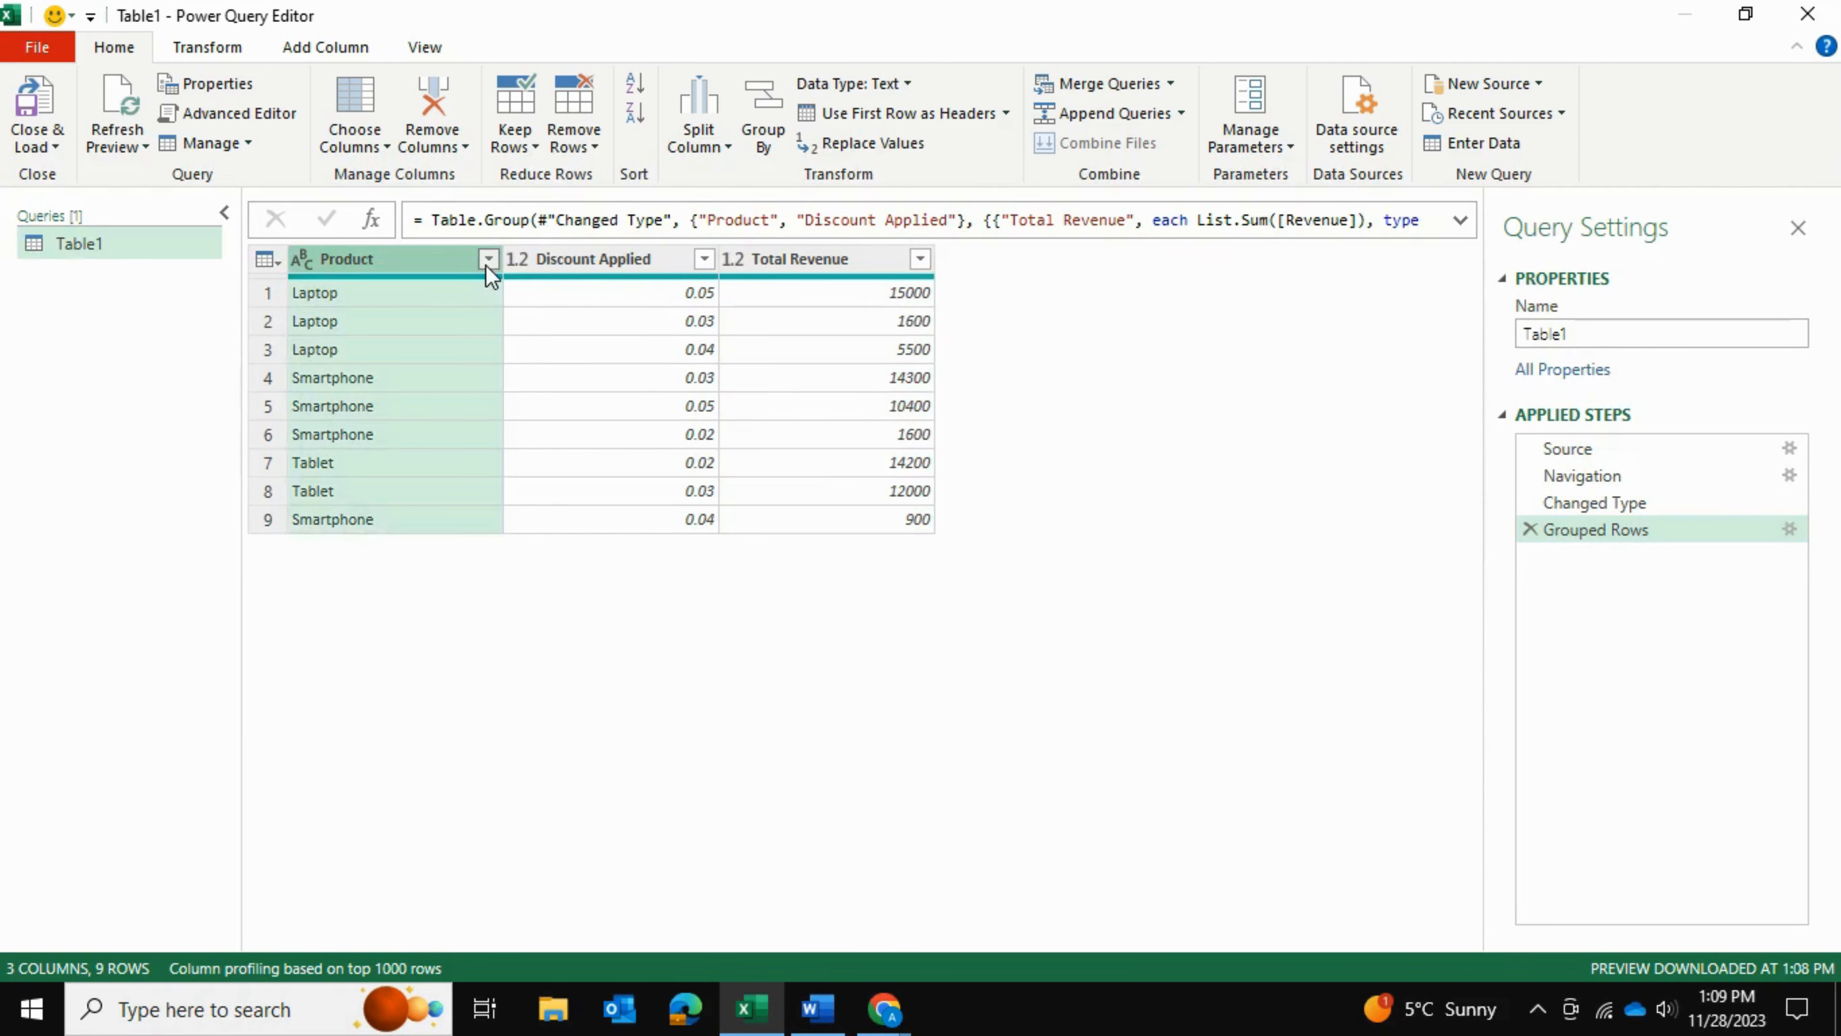
left_click(167, 298)
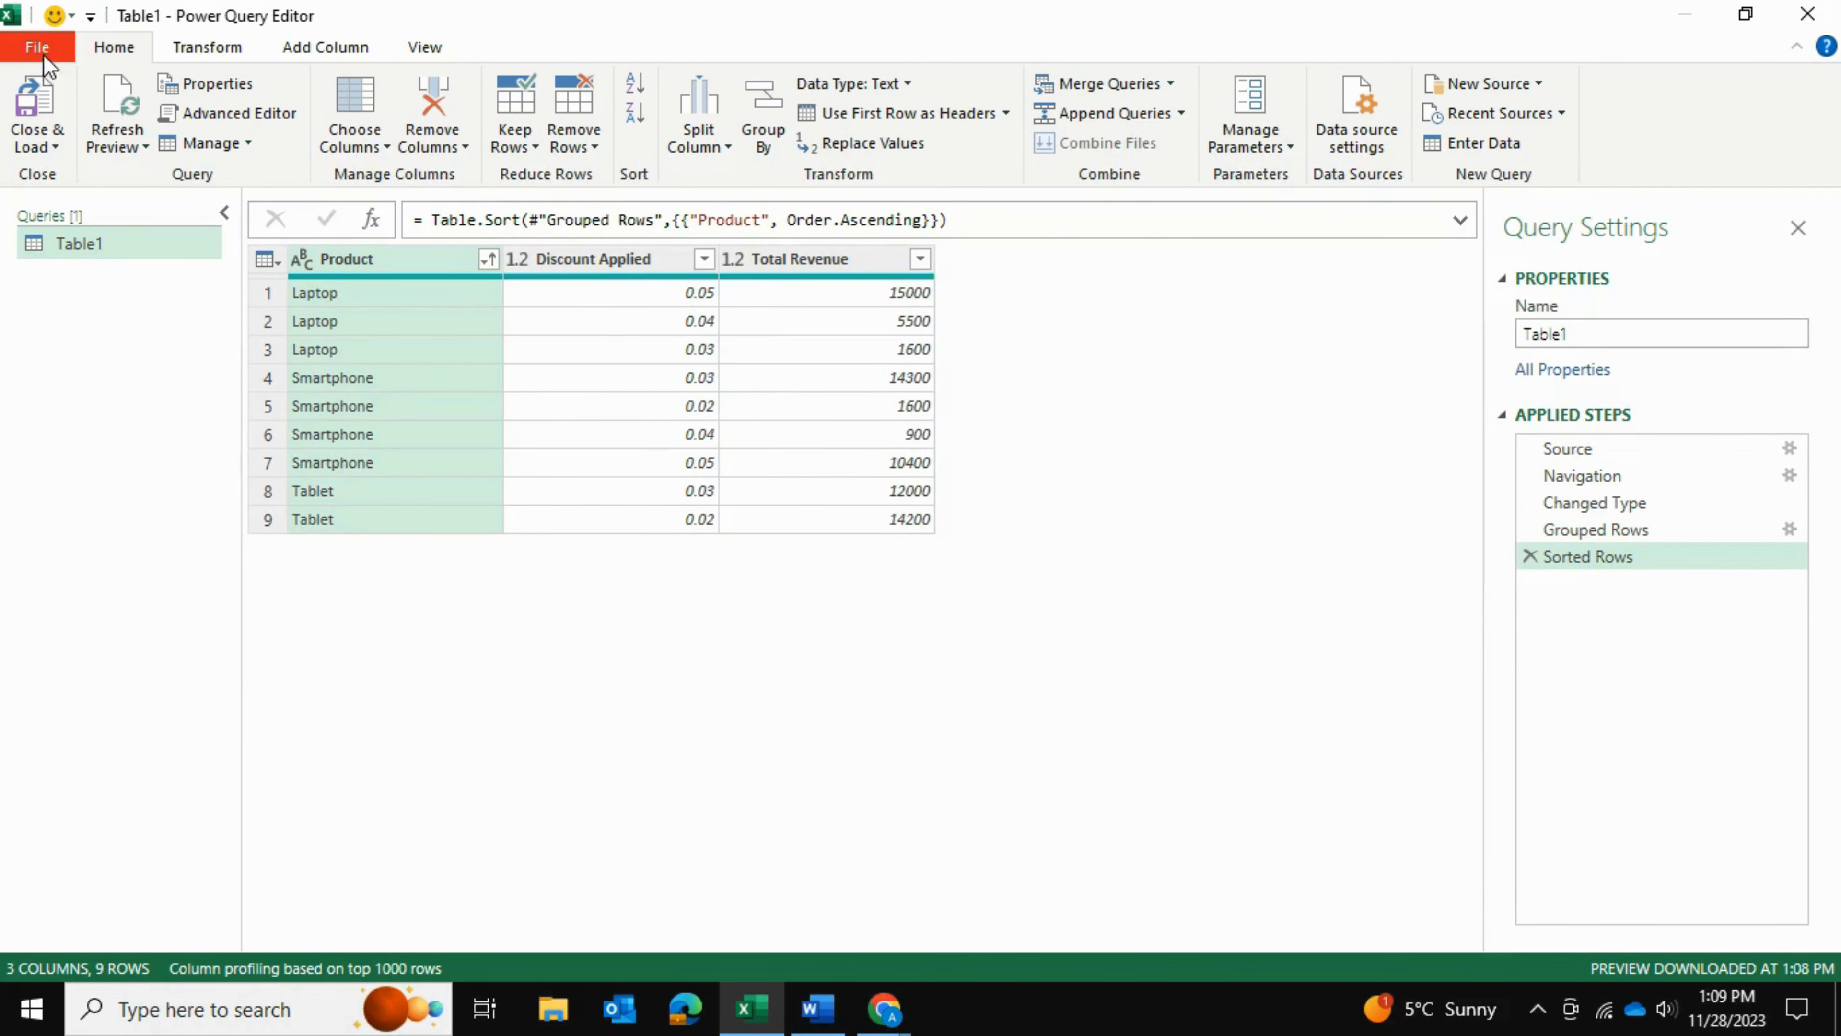
left_click(36, 102)
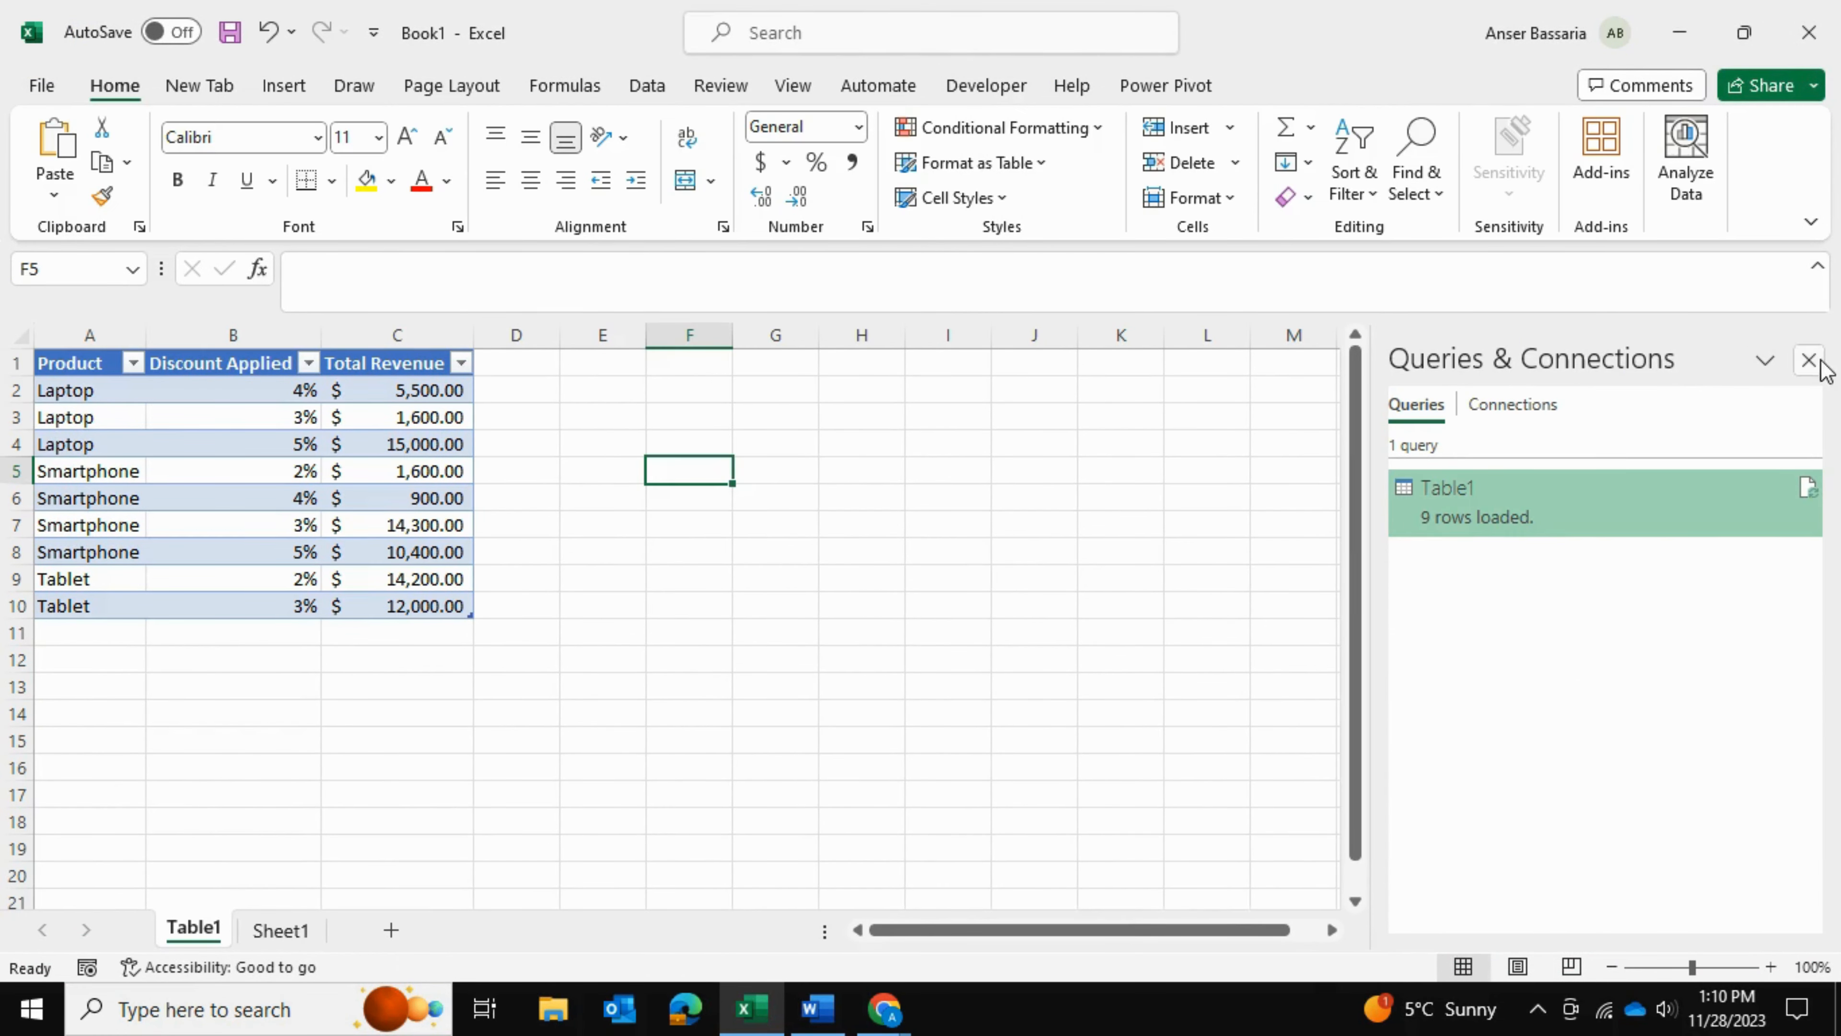
left_click(1809, 360)
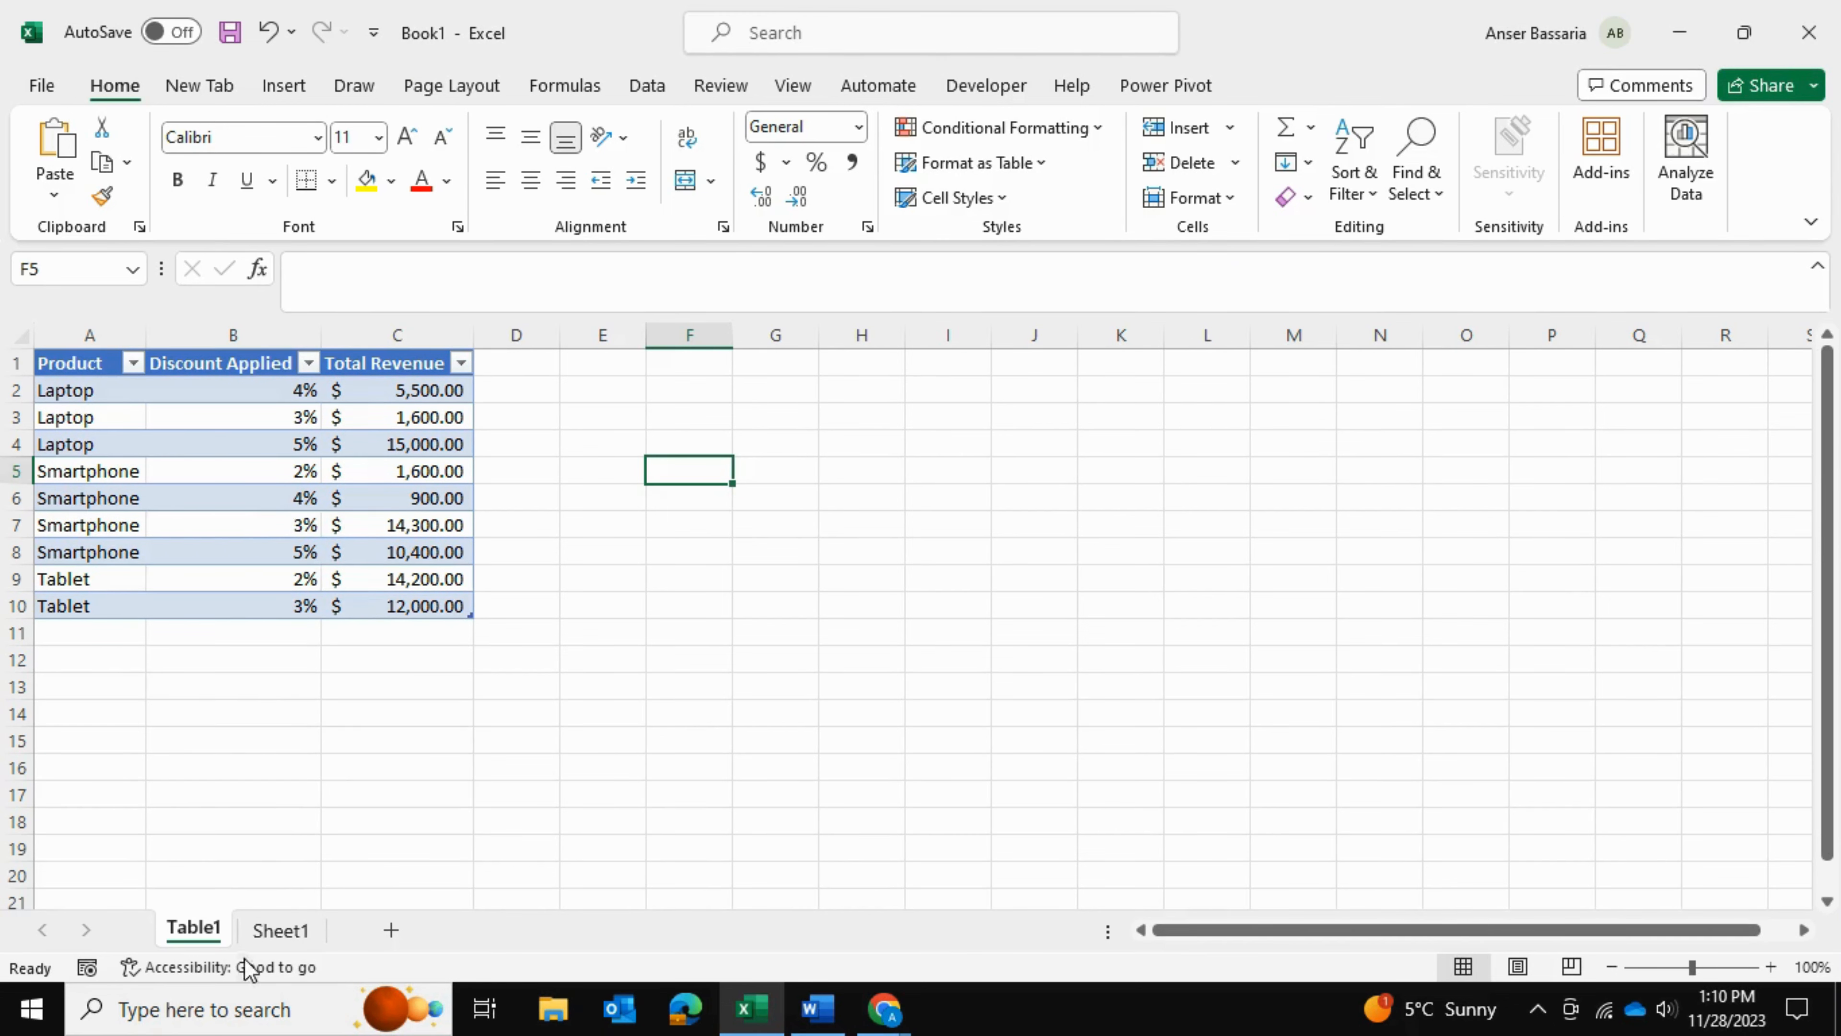
Delete the unused Sheet1 from the workbook
right_click(280, 930)
left_click(347, 560)
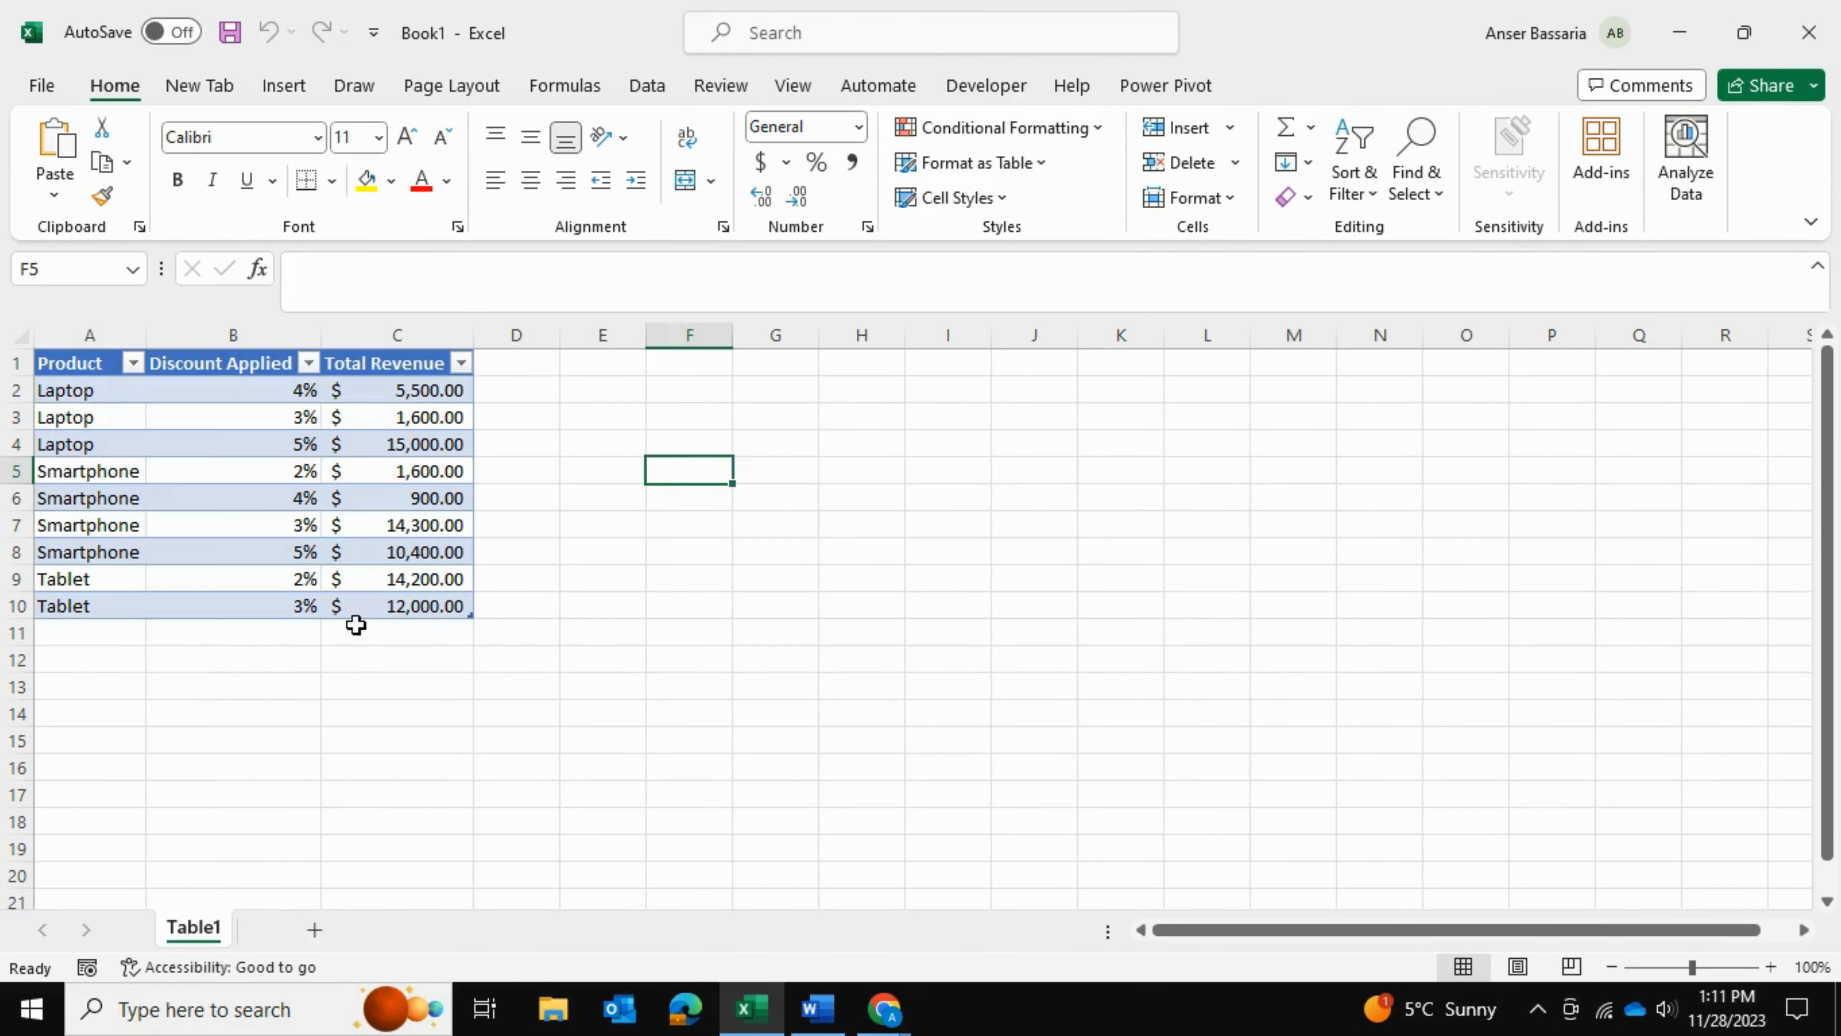
left_click(692, 606)
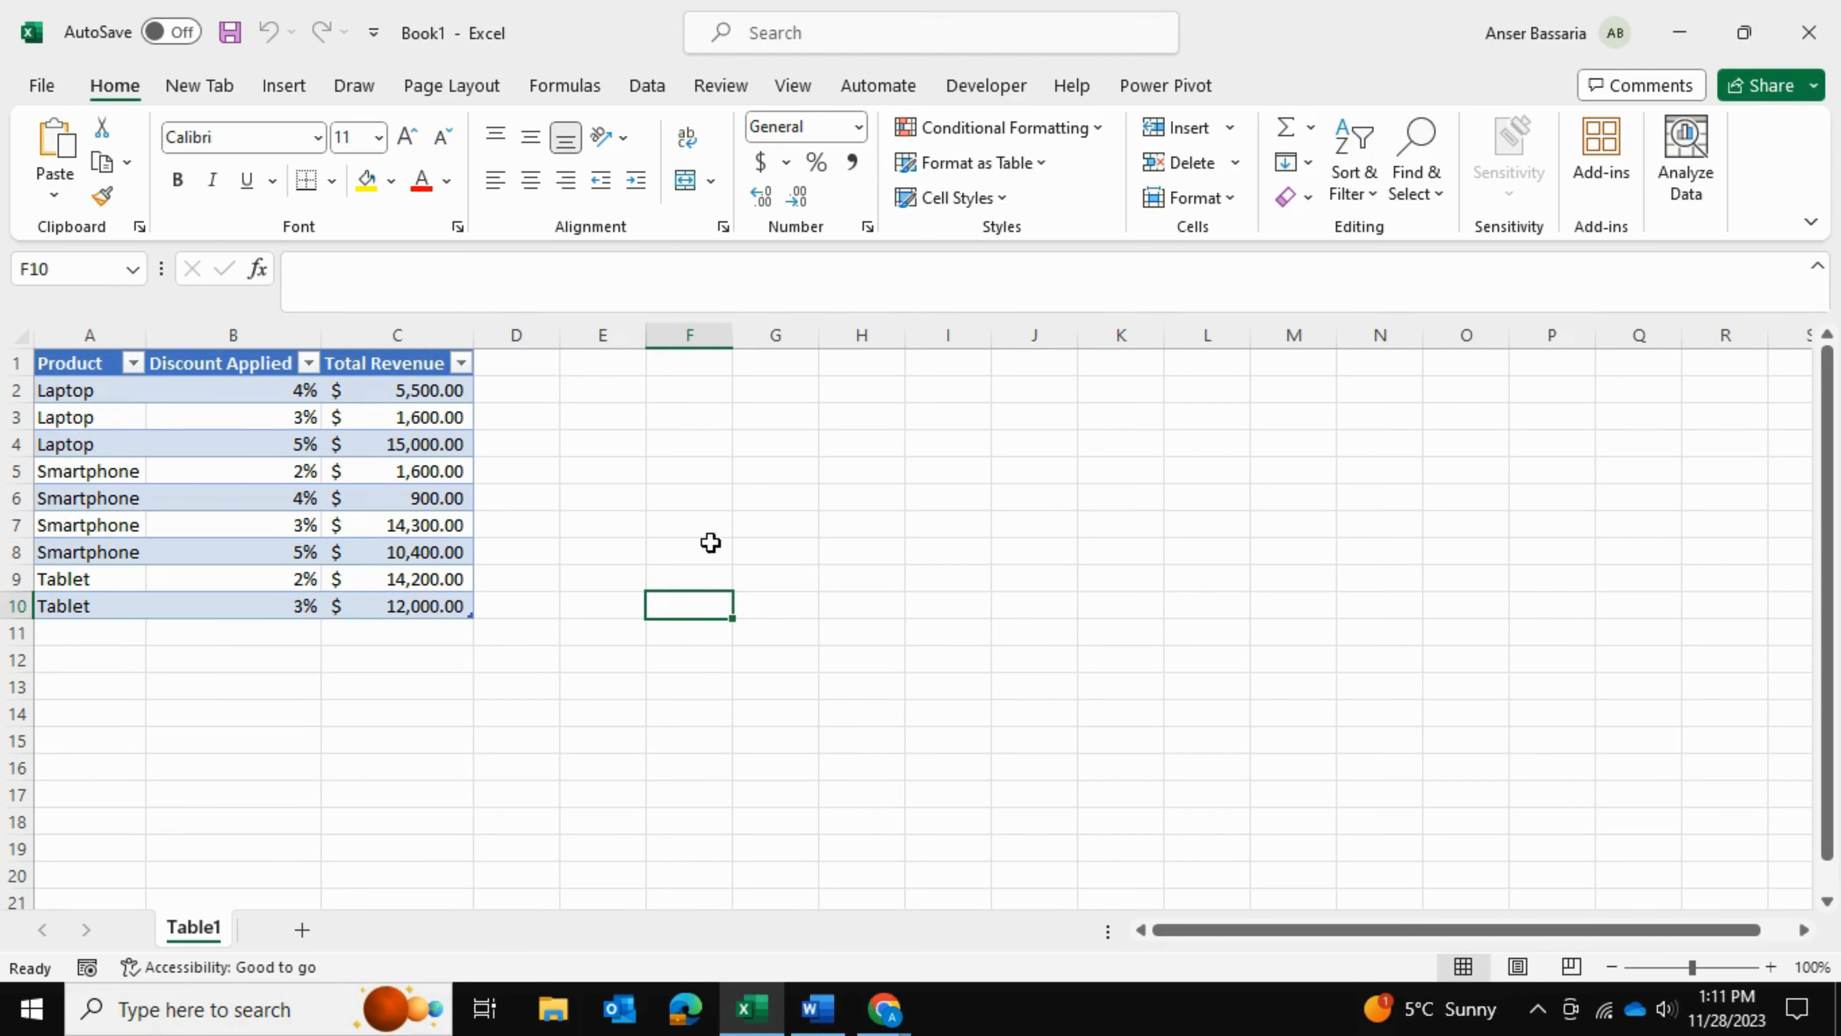
left_click_drag(806, 769, 37, 362)
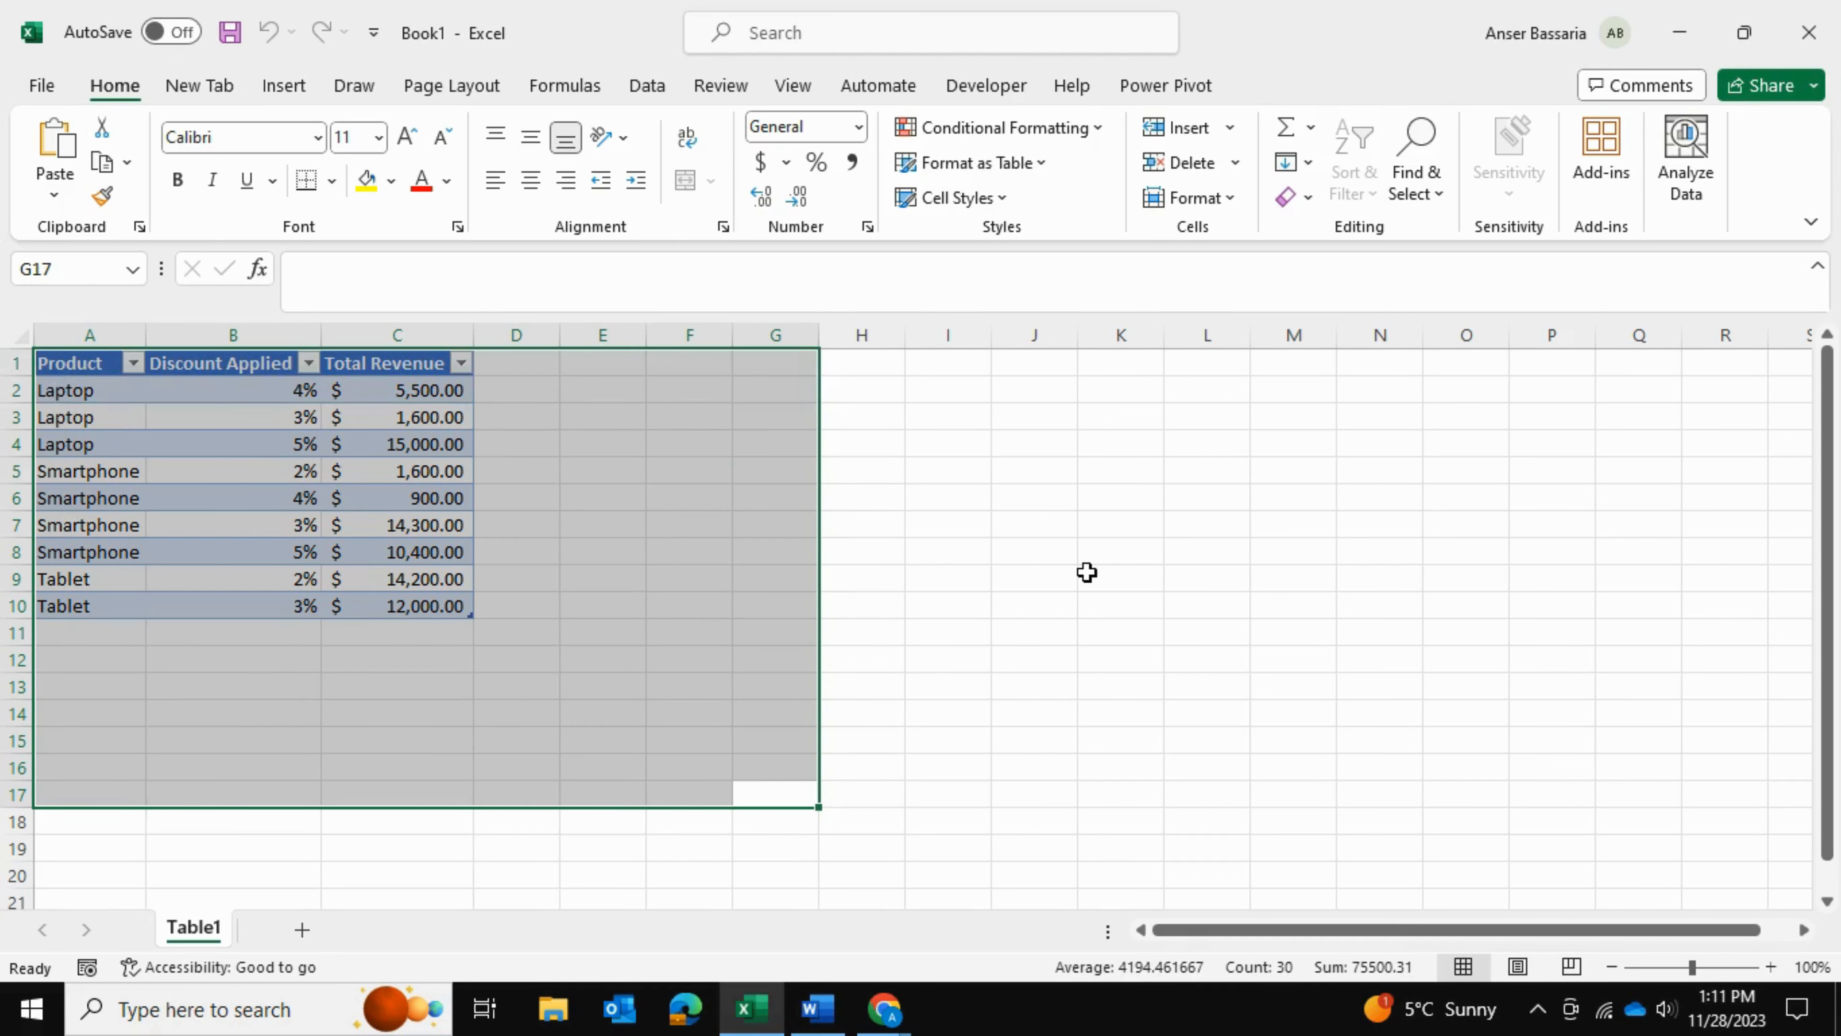
left_click(1027, 525)
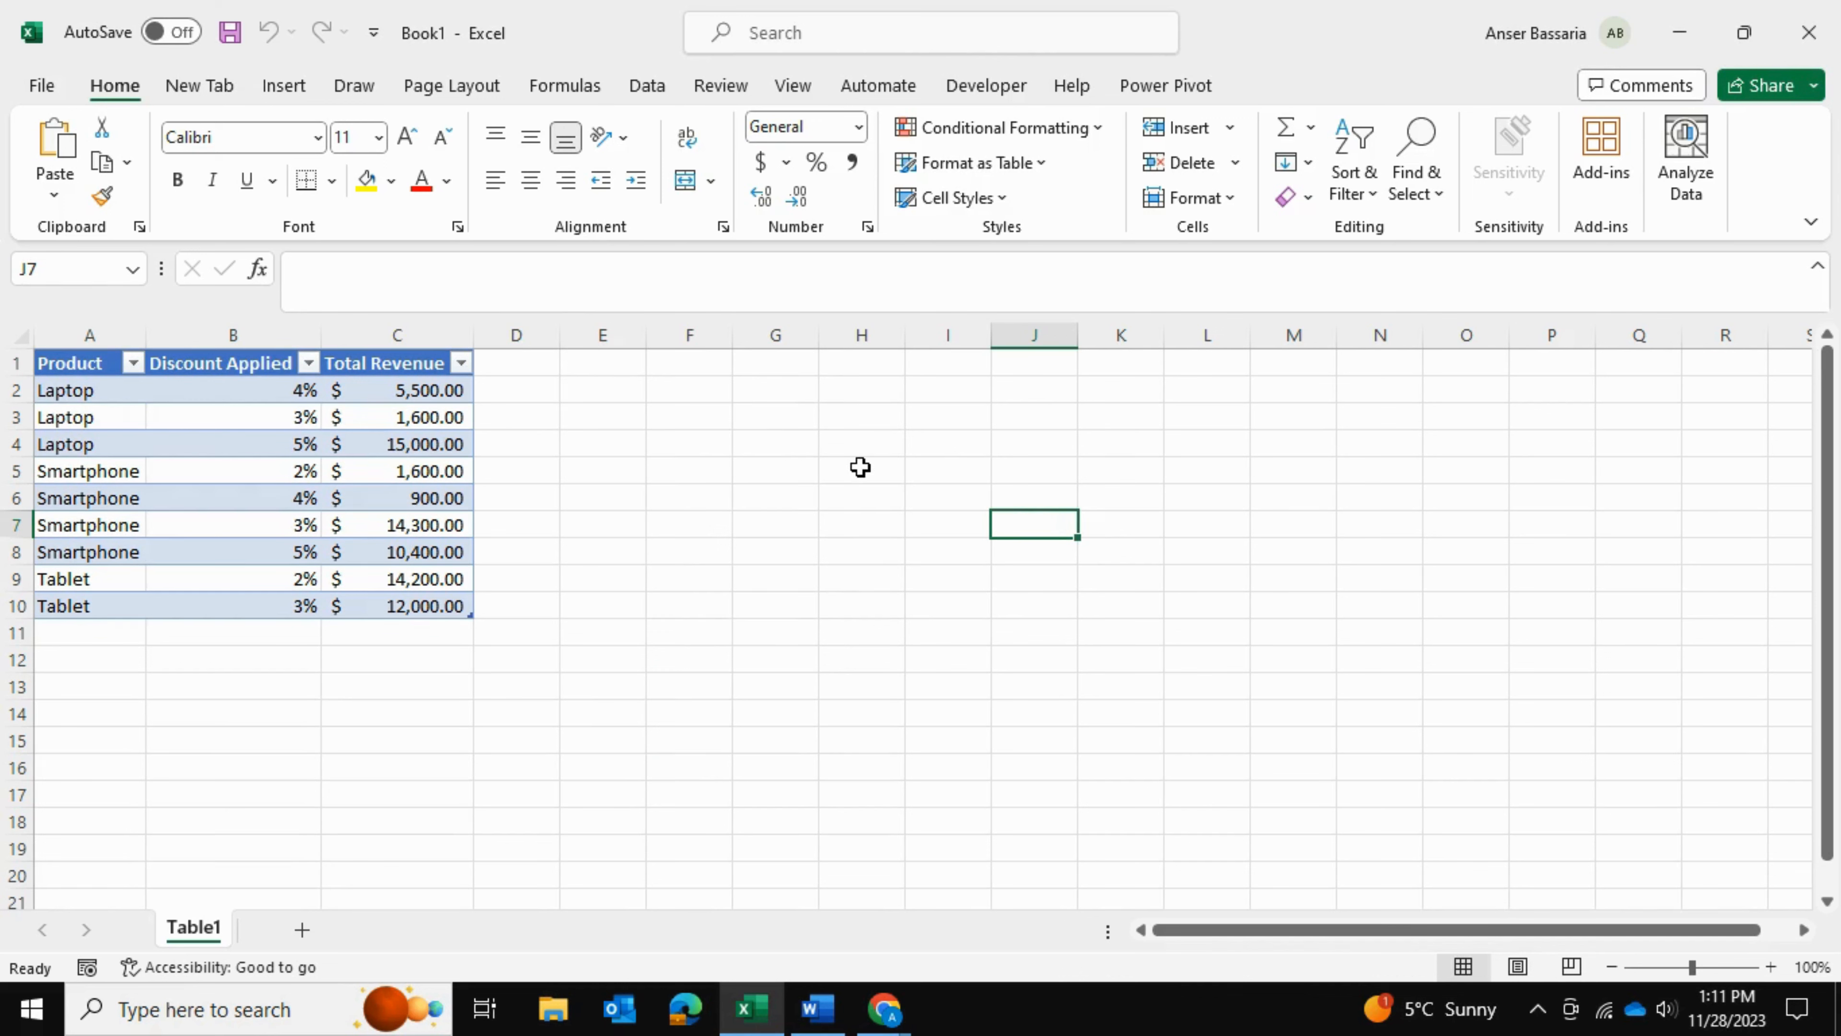
left_click(855, 417)
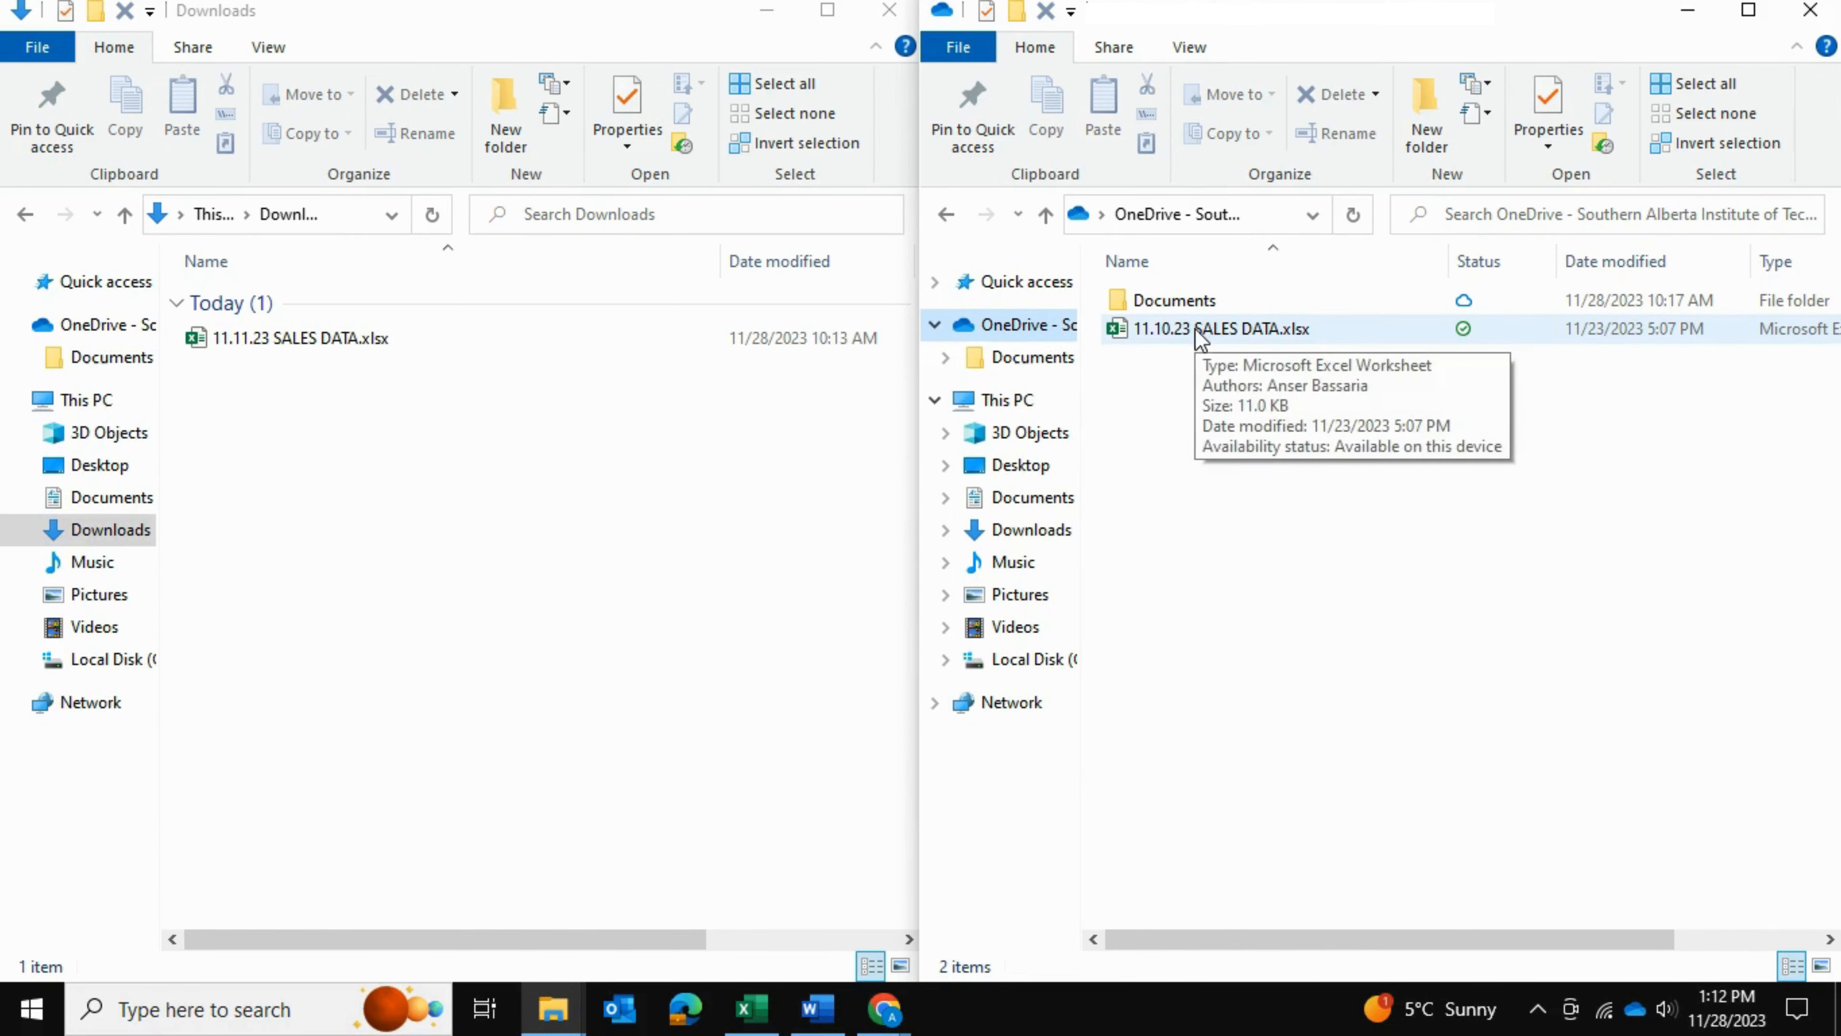
left_click(770, 1021)
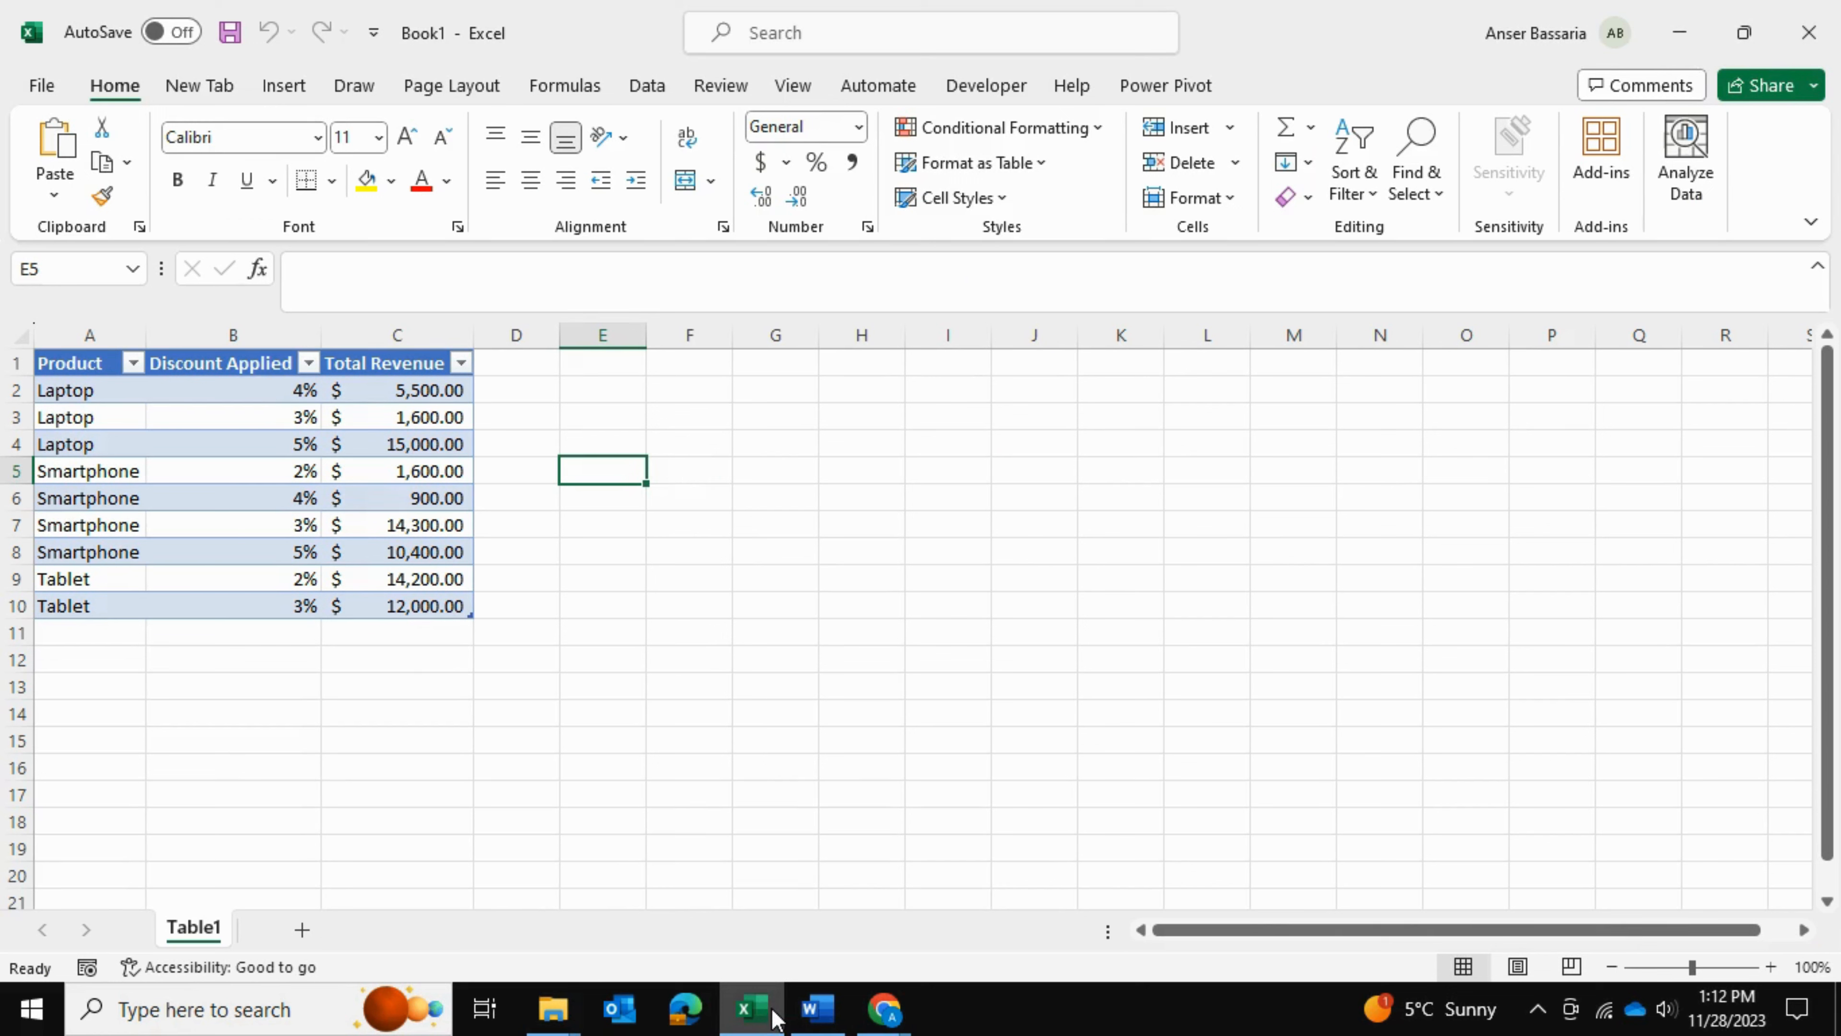
mouse_move(775, 1019)
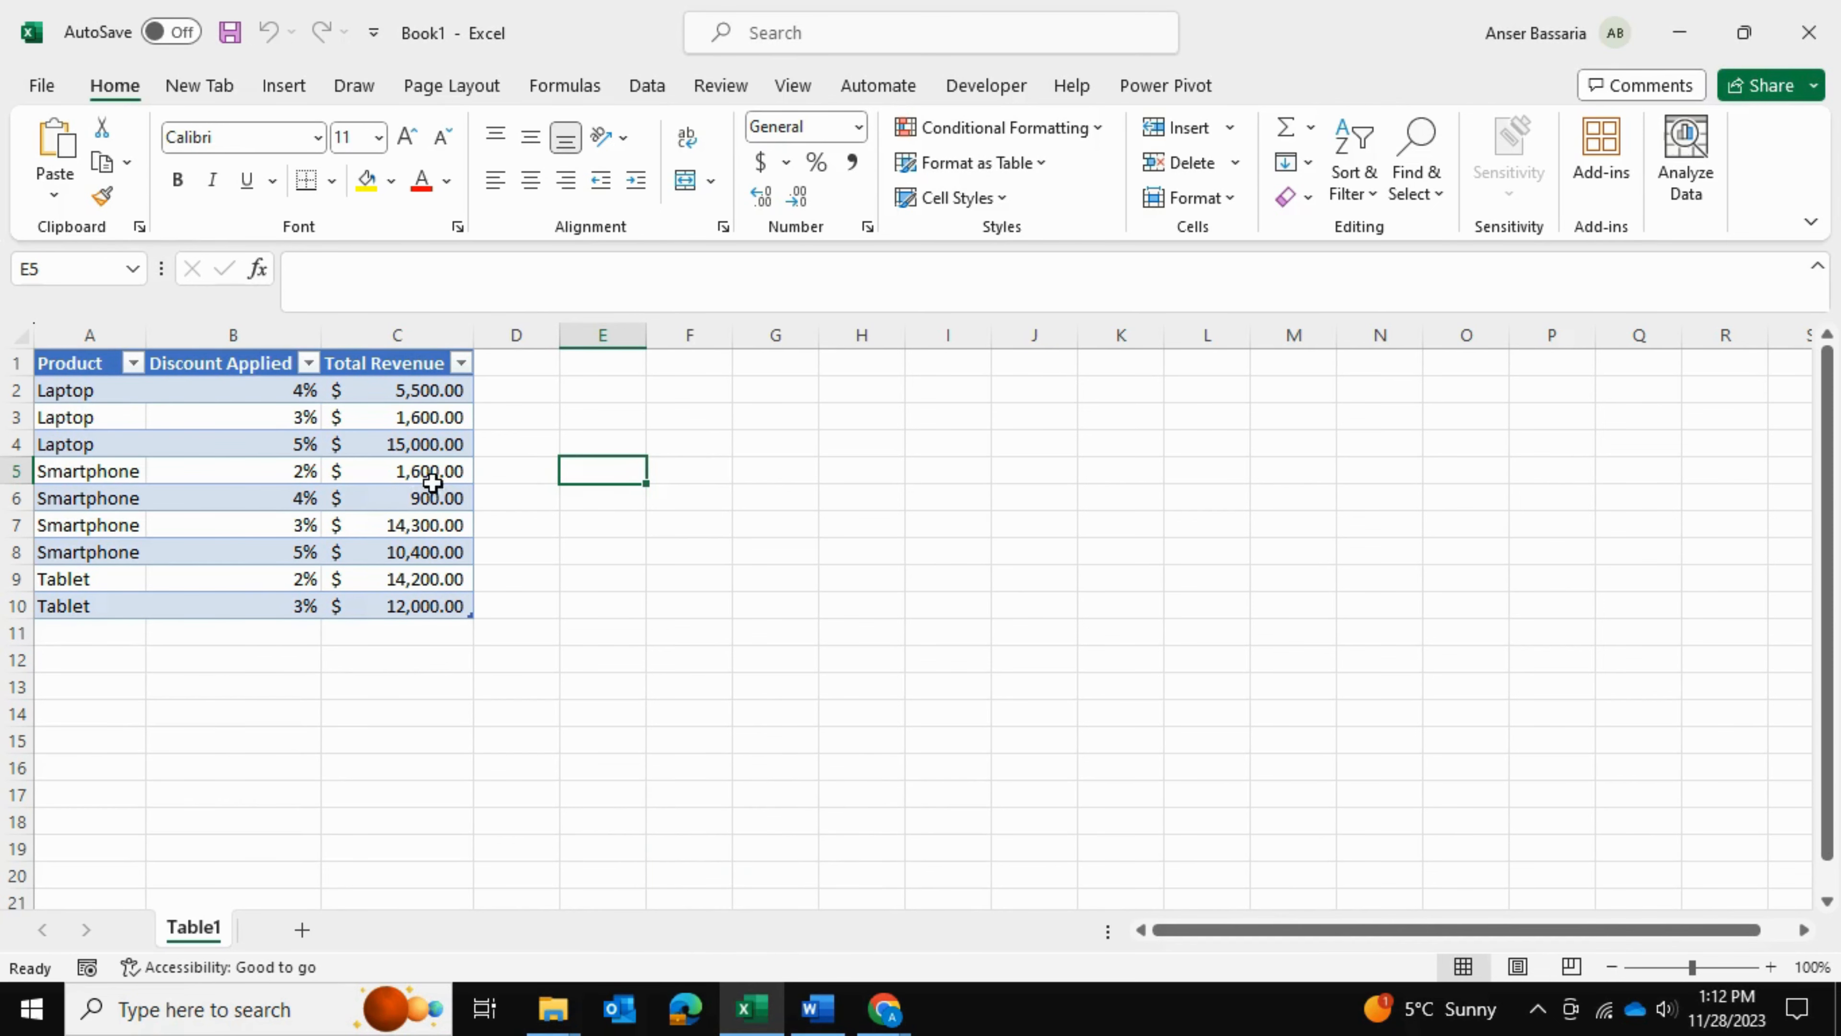
In File Explorer, rename 11.11.23 SALES DATA.xlsx in Downloads to 11.10.23 SALES DATA.xlsx and move it to the OneDrive folder, replacing the existing file
left_click(748, 1010)
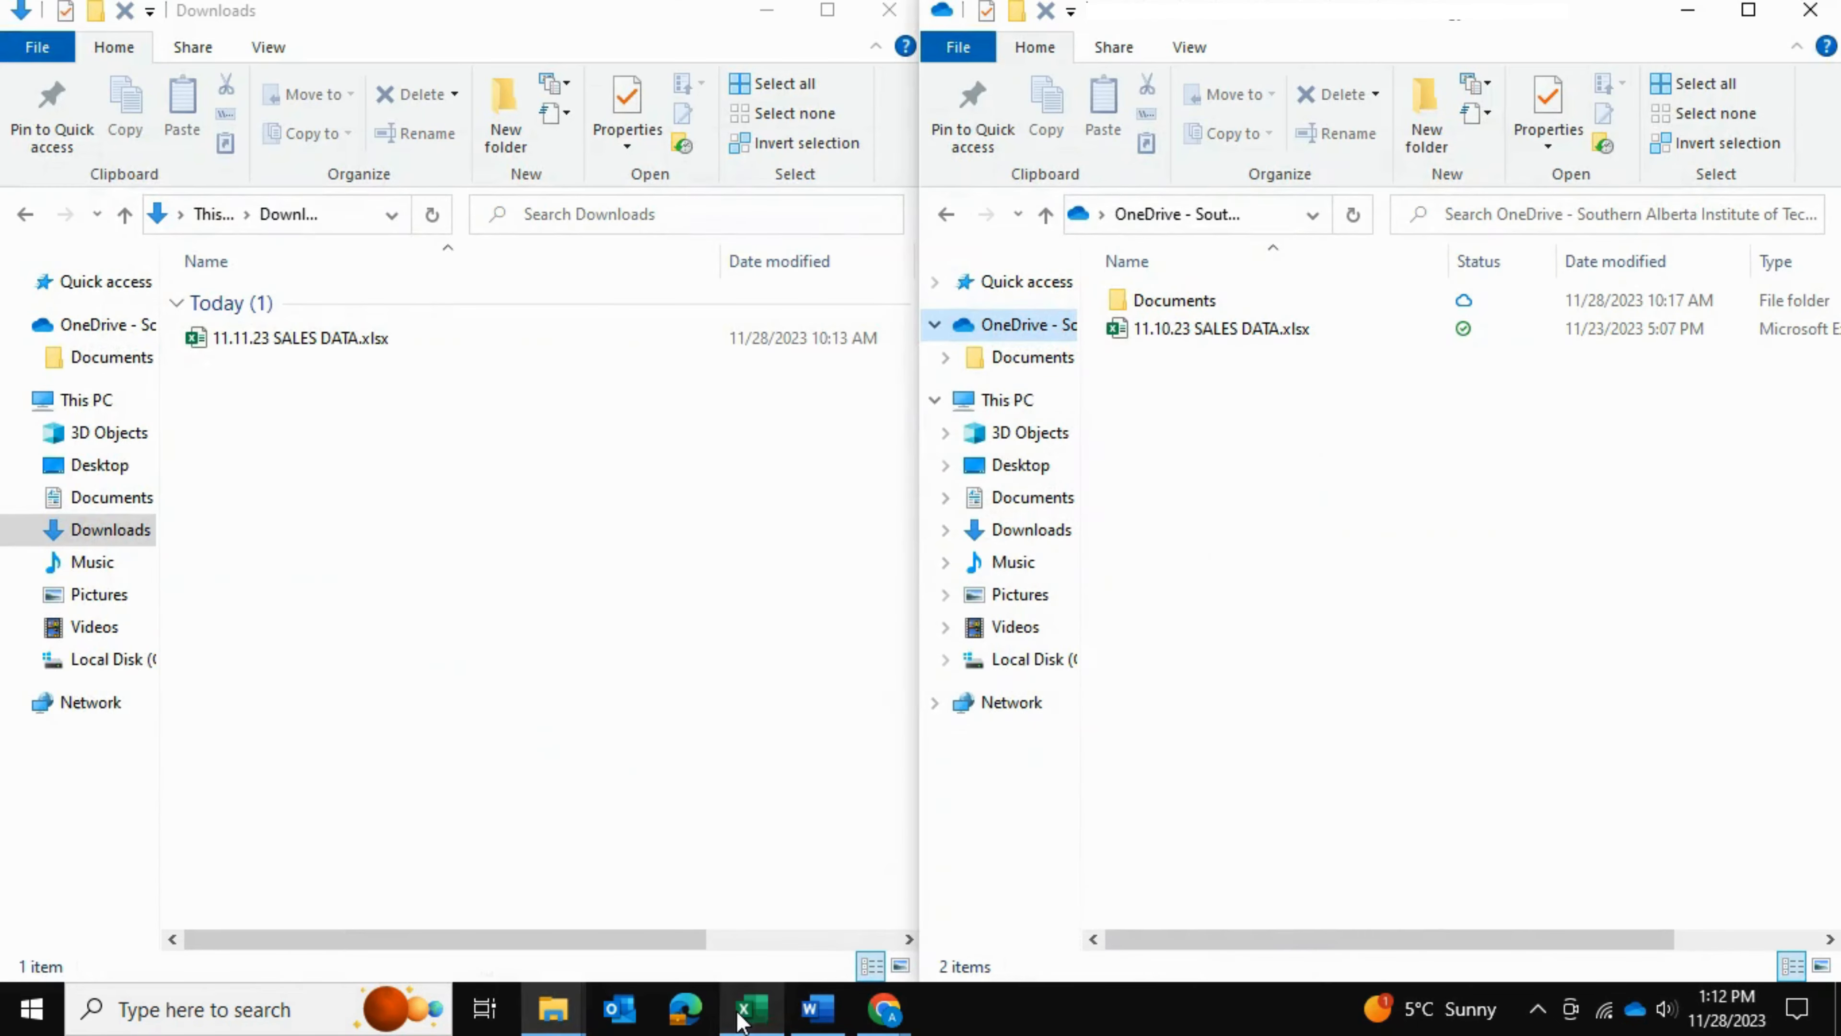
right_click(357, 337)
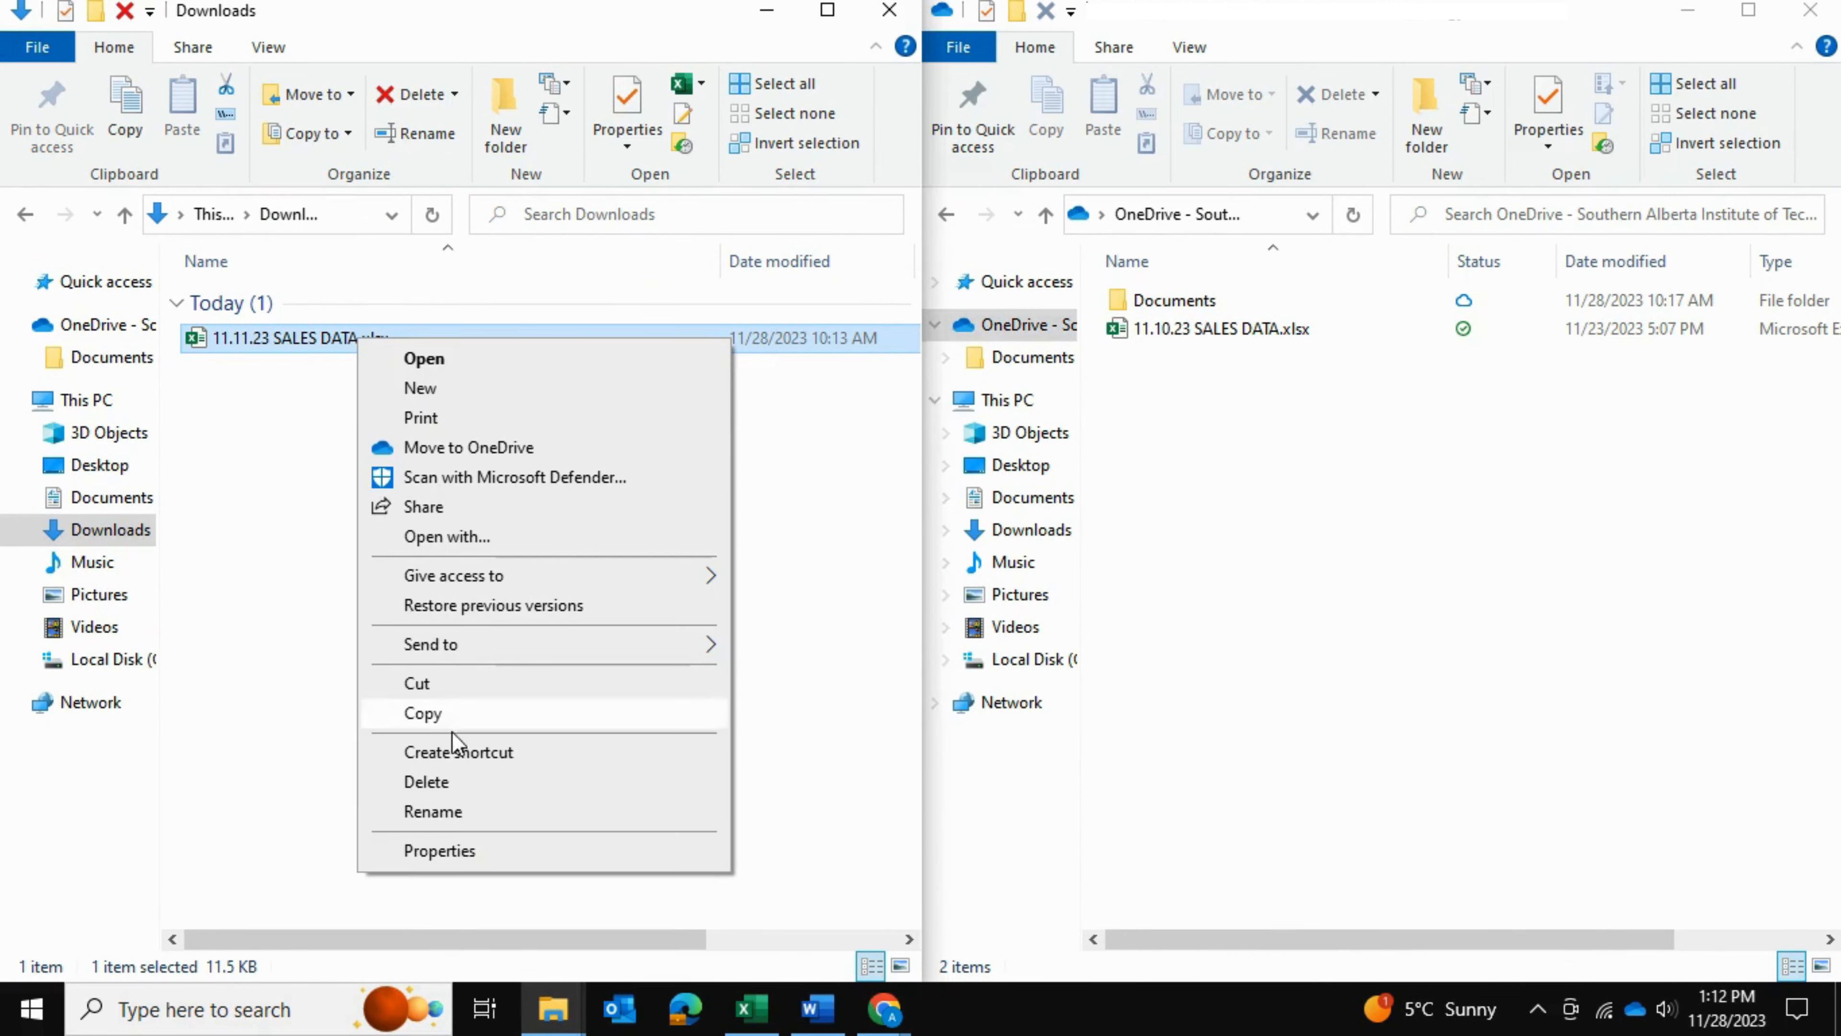
left_click(452, 806)
left_click(250, 338)
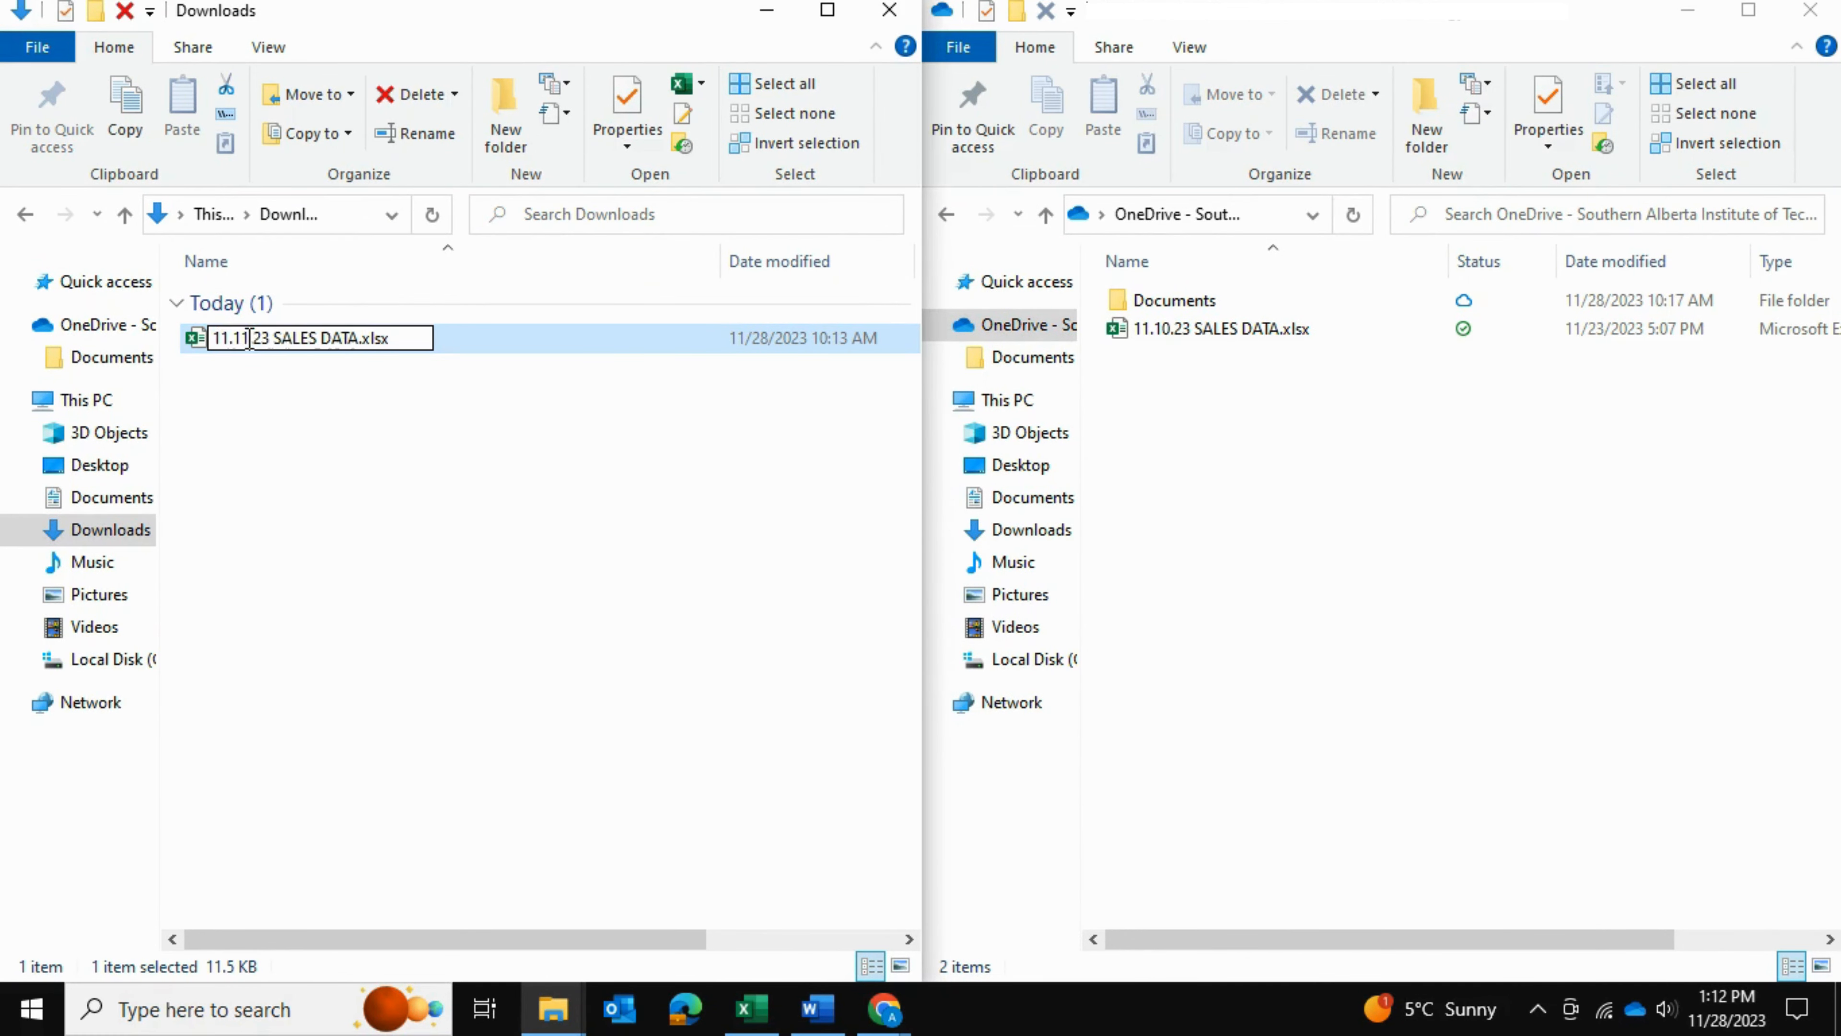
key("BackSpace")
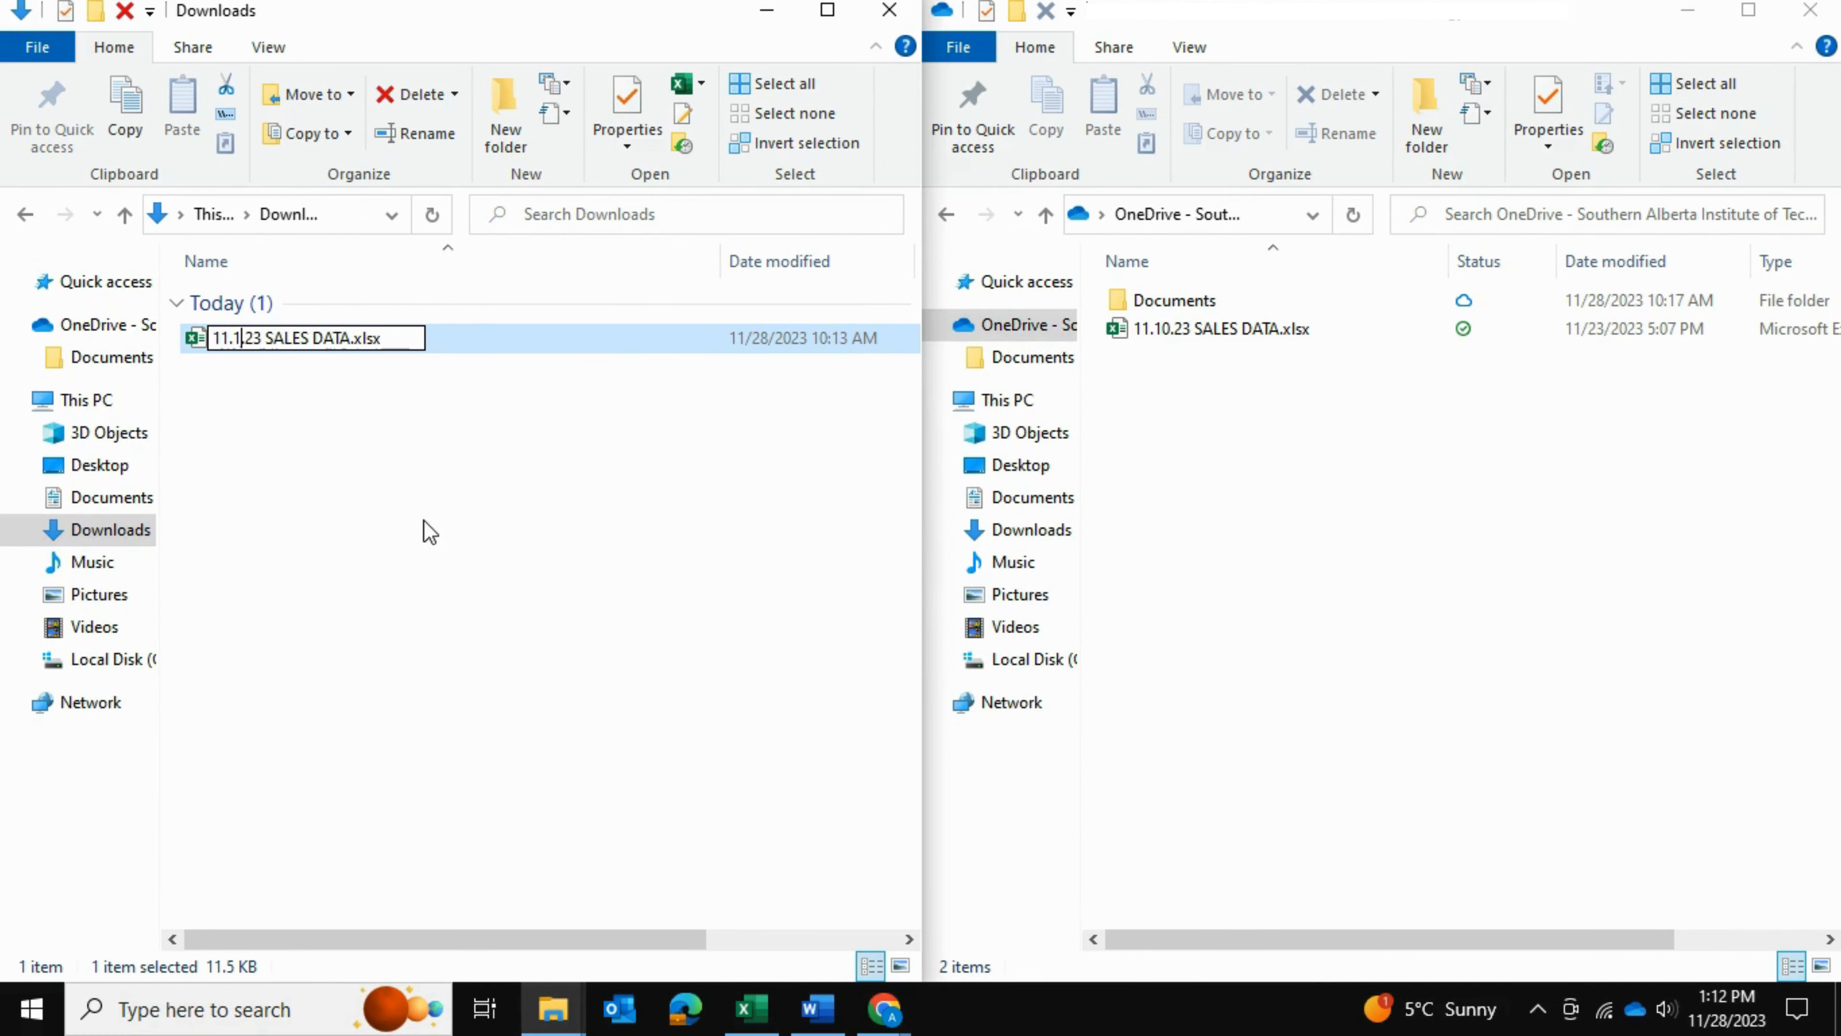
type("0.")
left_click_drag(362, 338, 1359, 480)
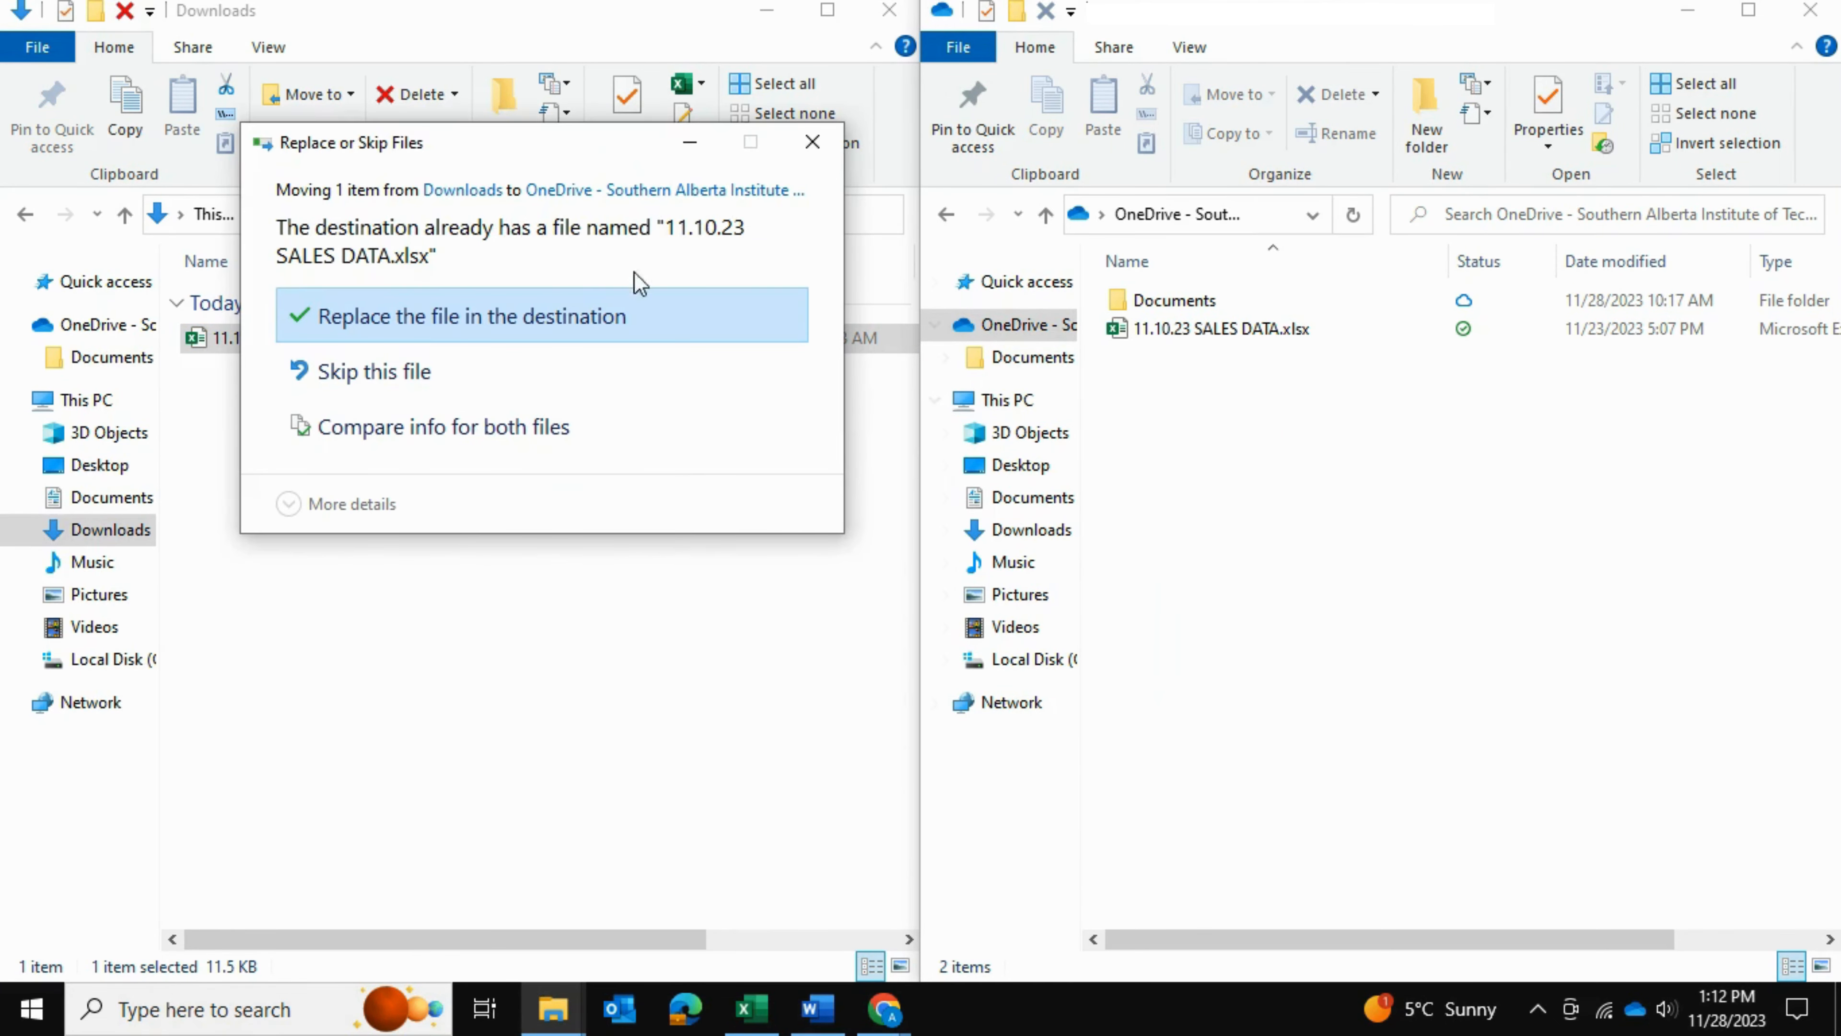
left_click(562, 306)
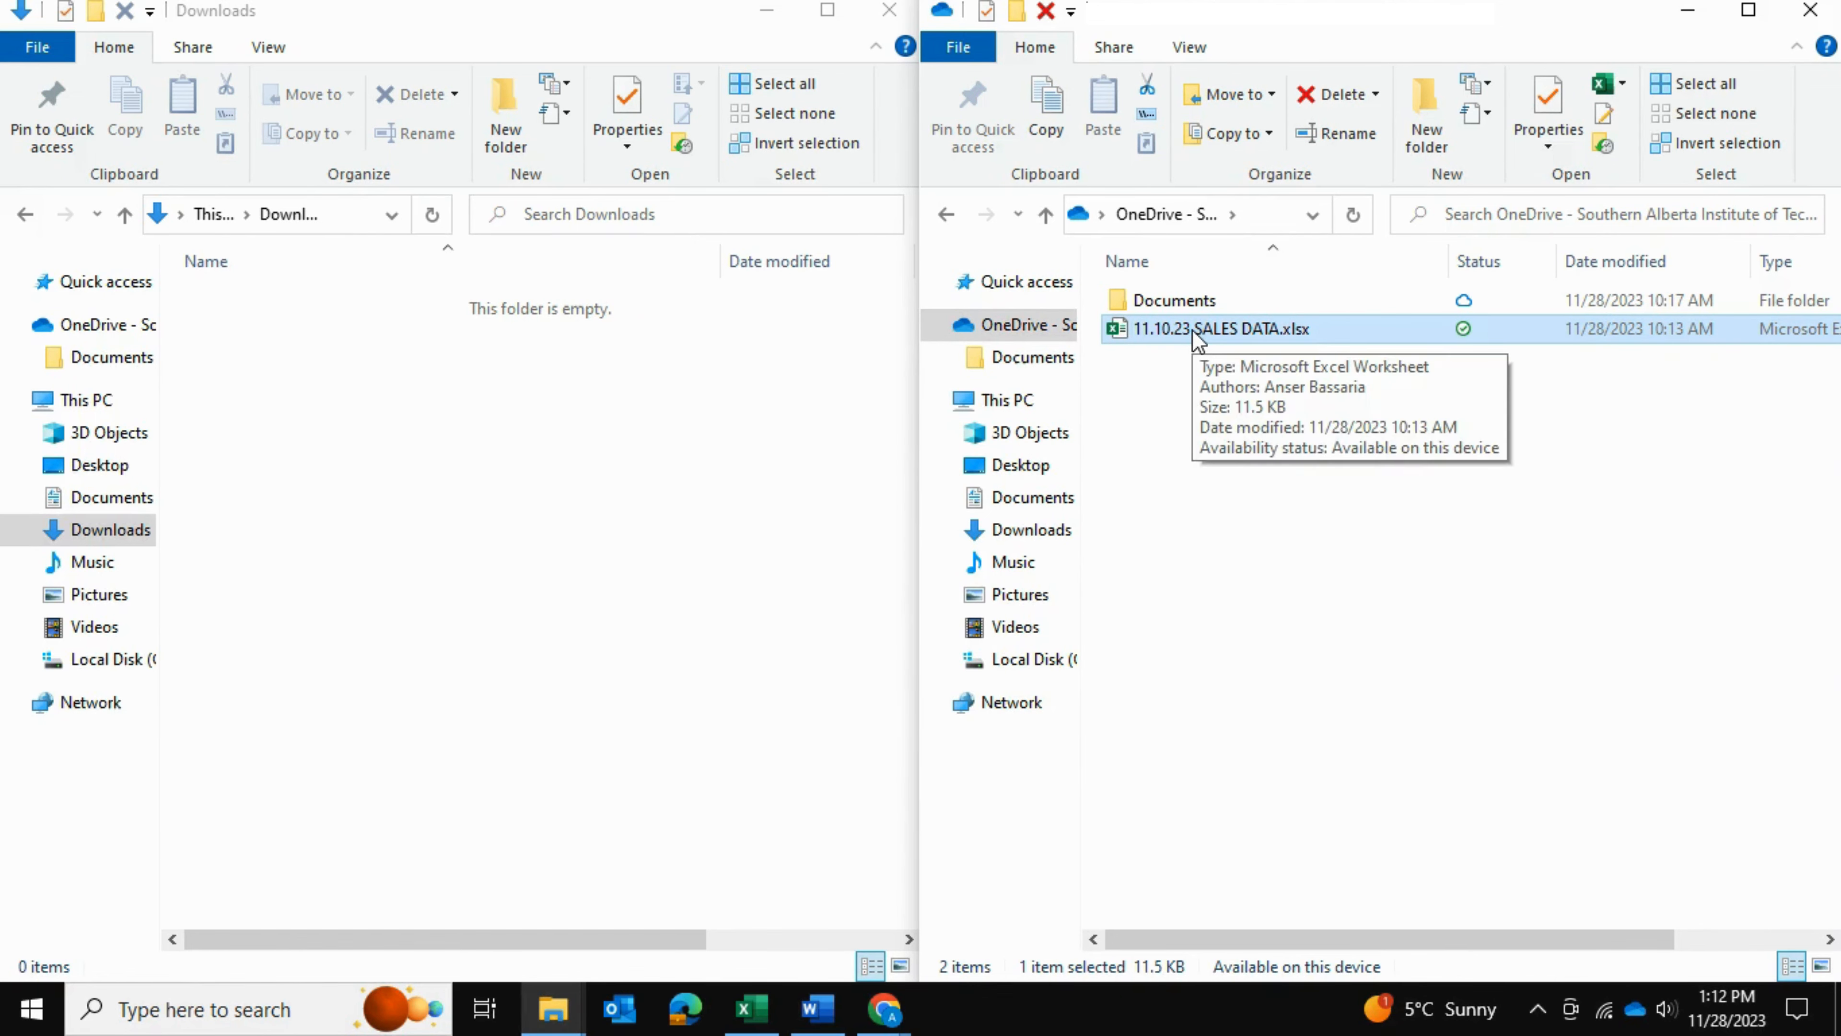
Switch to Excel, capture a screen snip of the Table1 results in A1:C10, and paste the picture at cell J4
left_click(751, 1010)
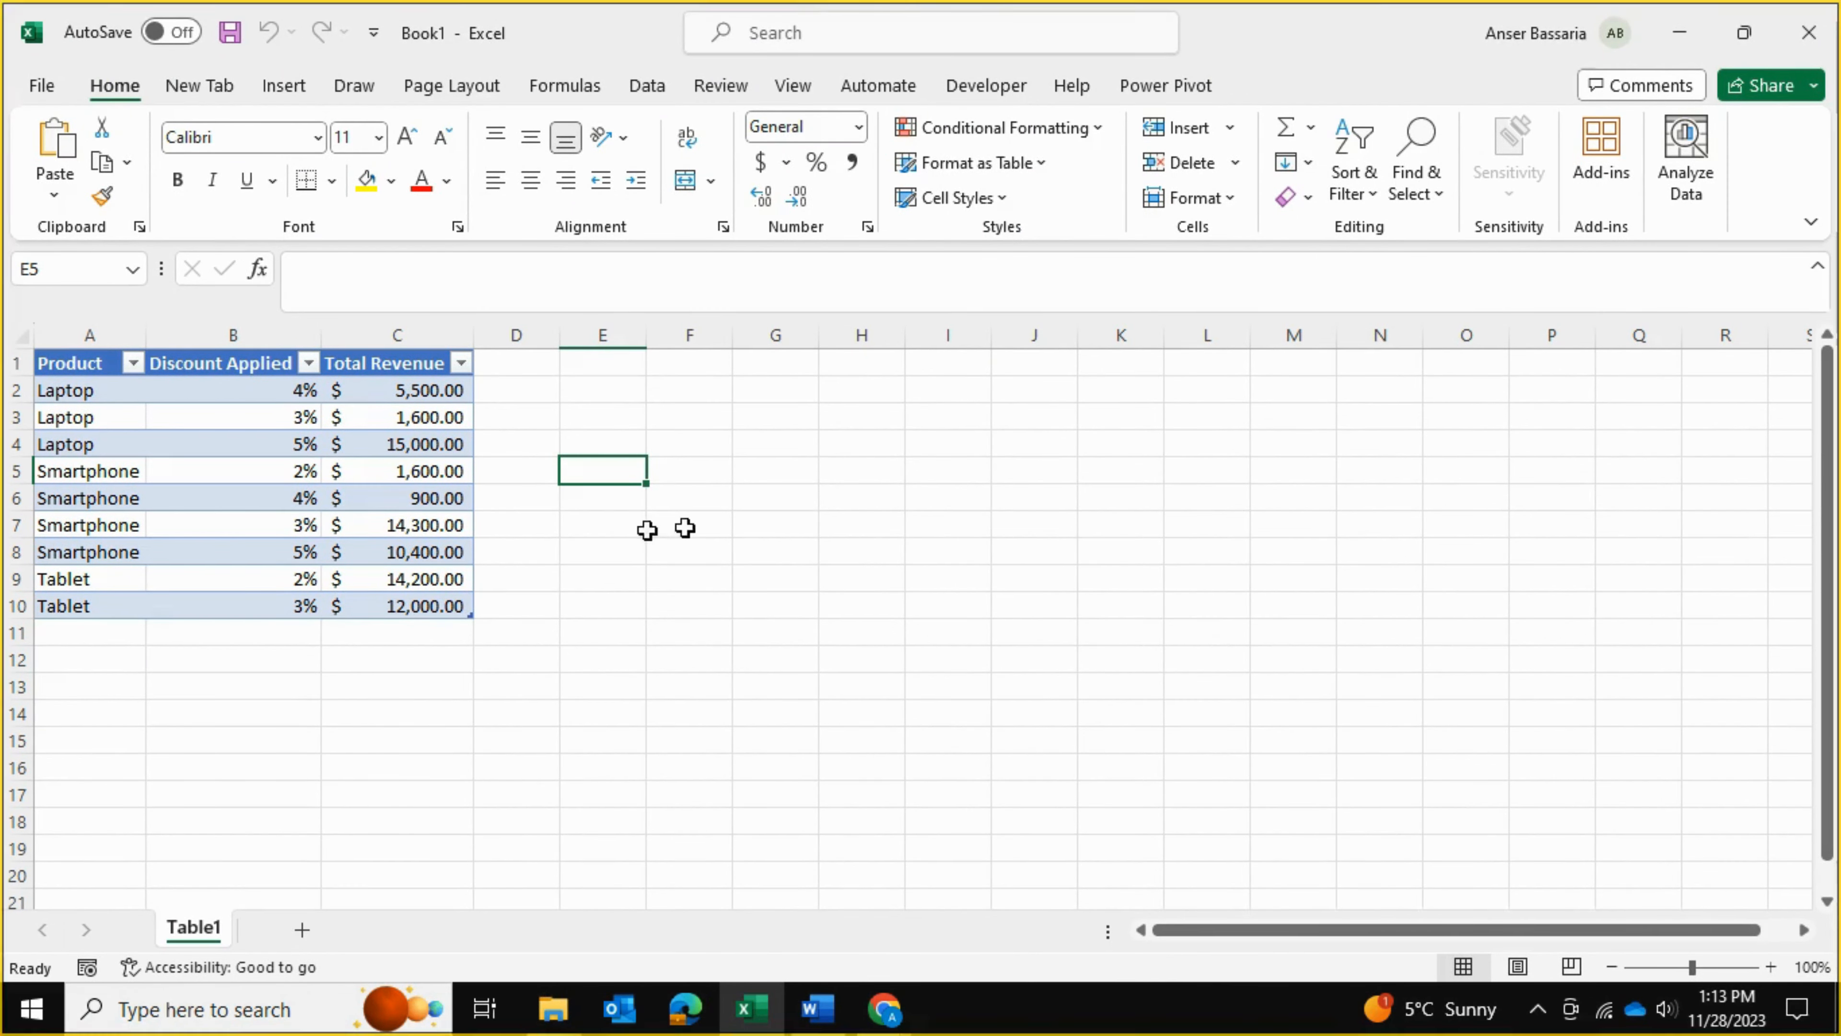
key("super+shift+s")
left_click_drag(25, 346, 473, 618)
left_click(1053, 441)
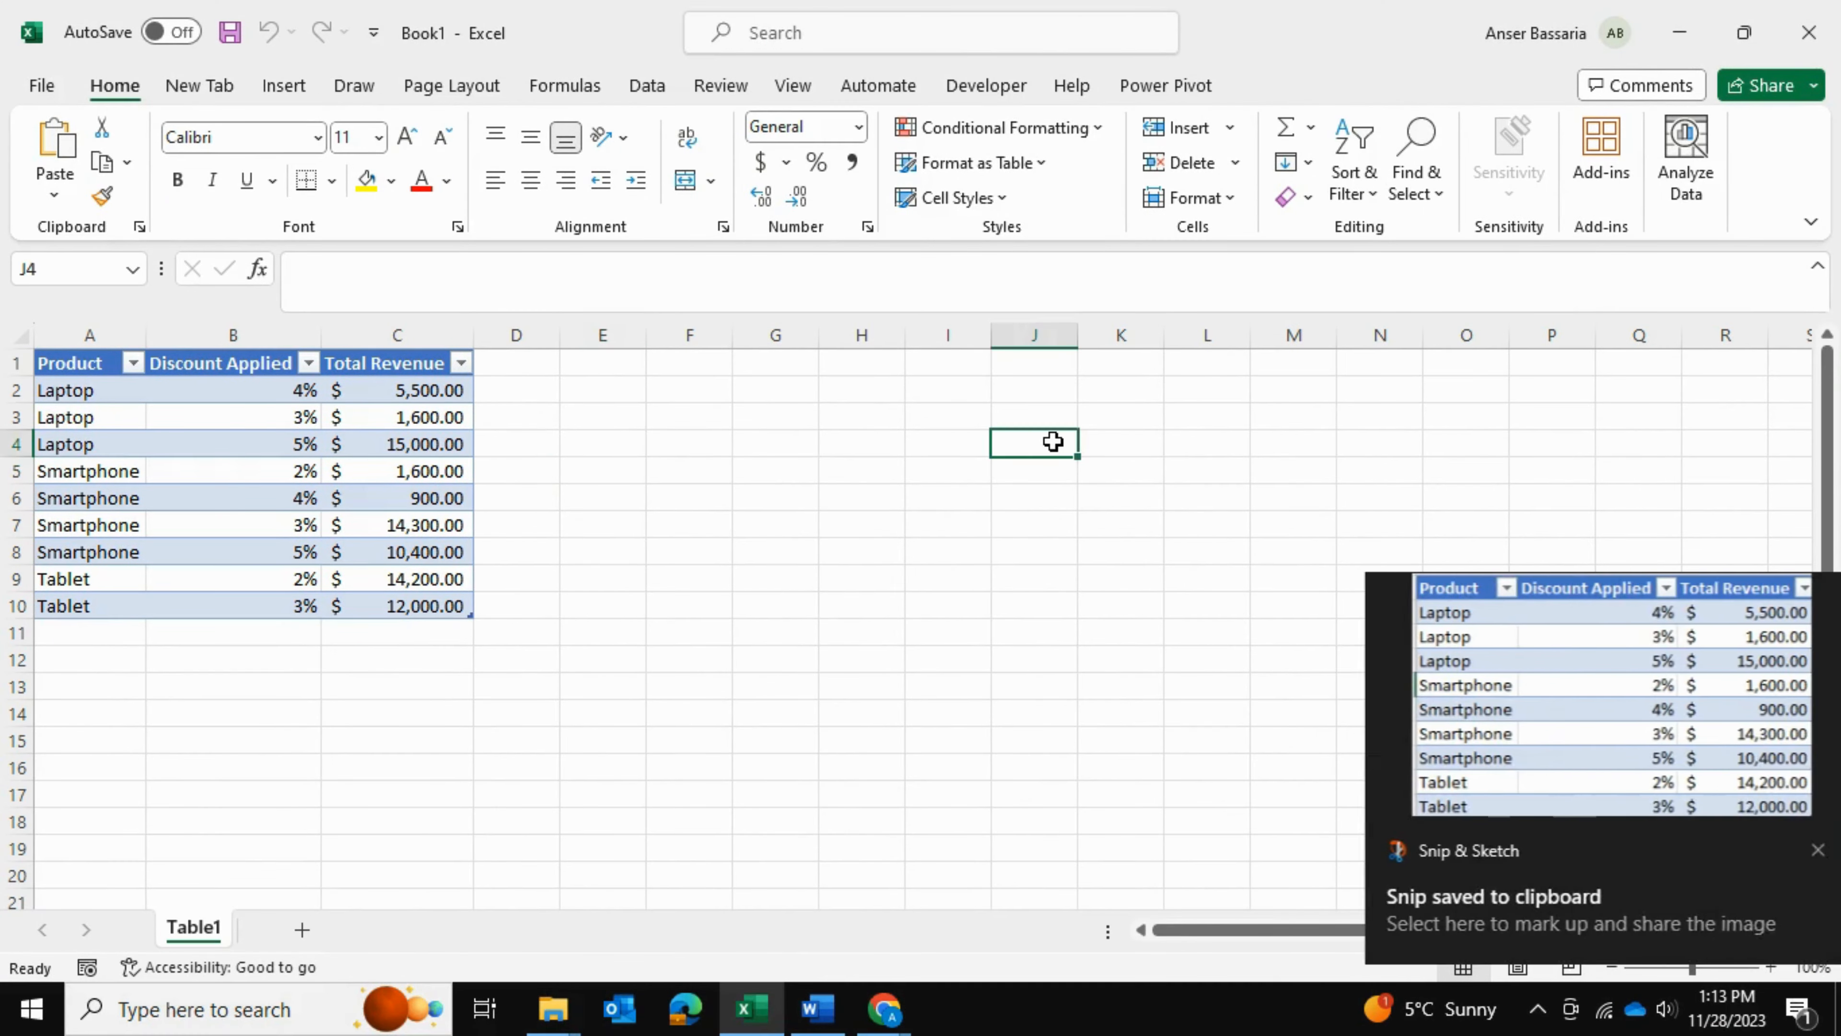
key("ctrl+v")
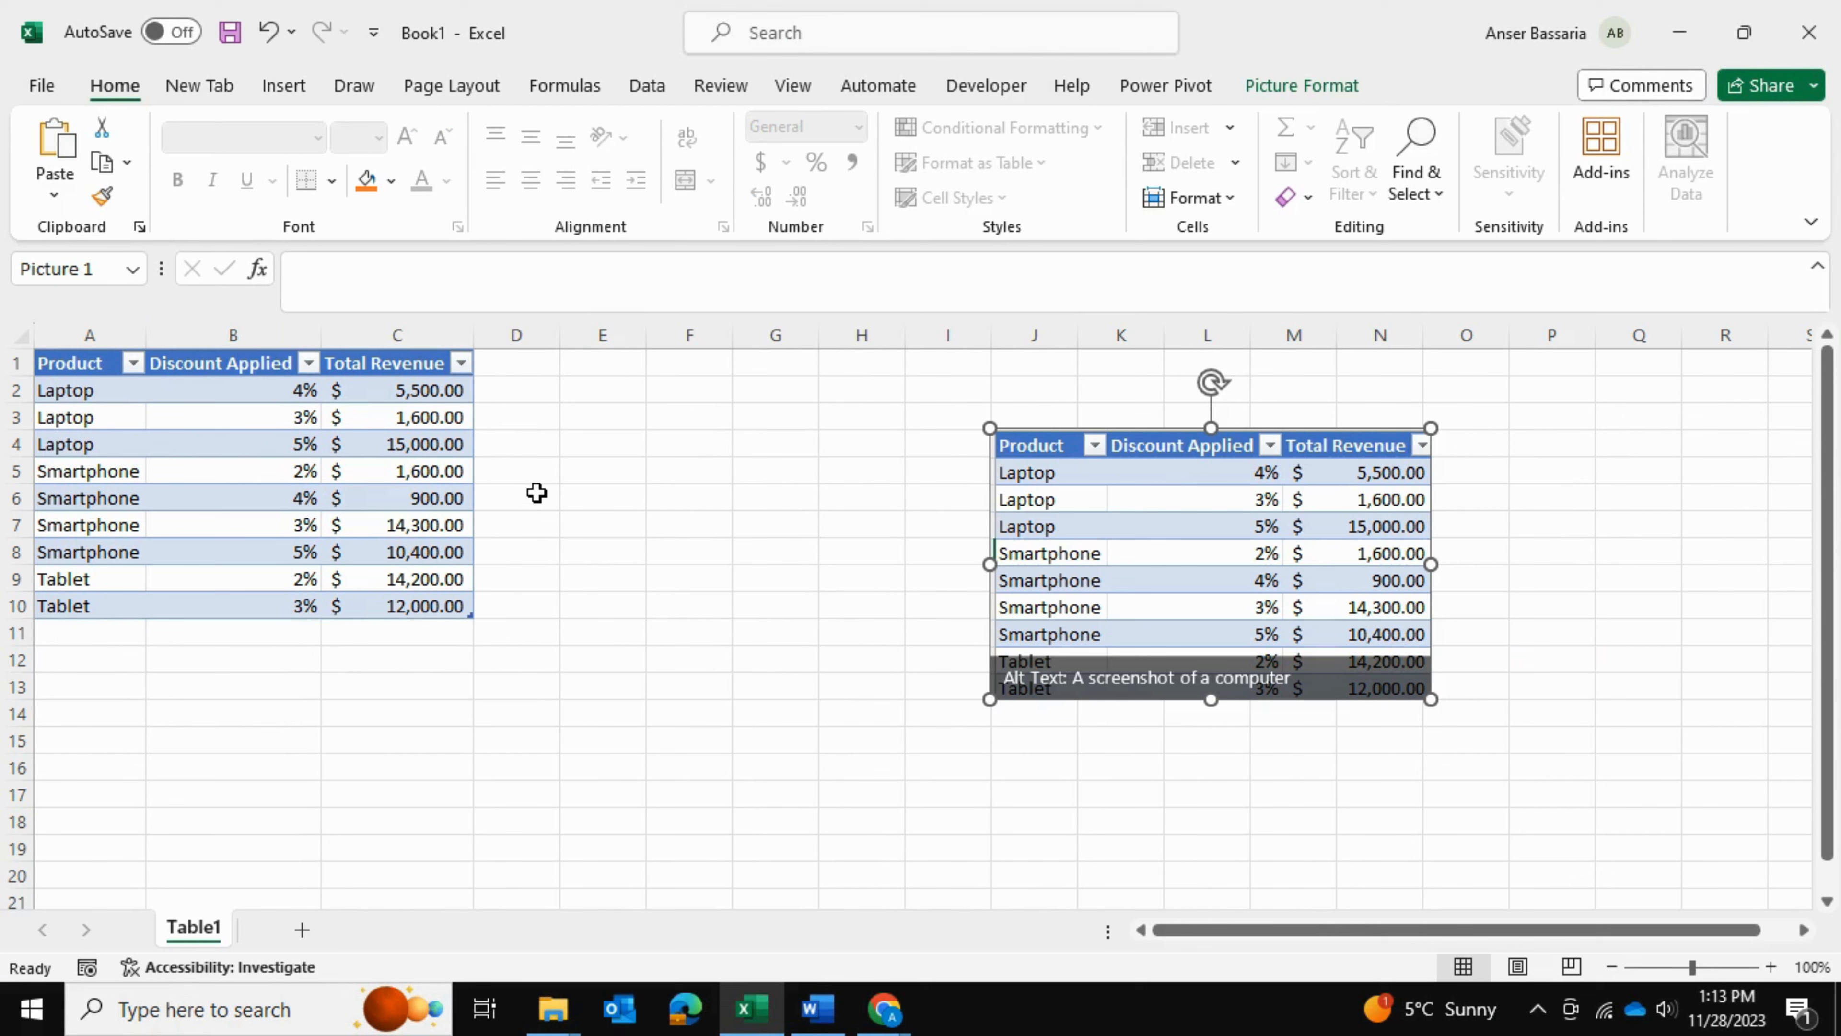
Refresh the loaded sales table to pull in the data from the replaced source file
left_click(536, 495)
right_click(252, 444)
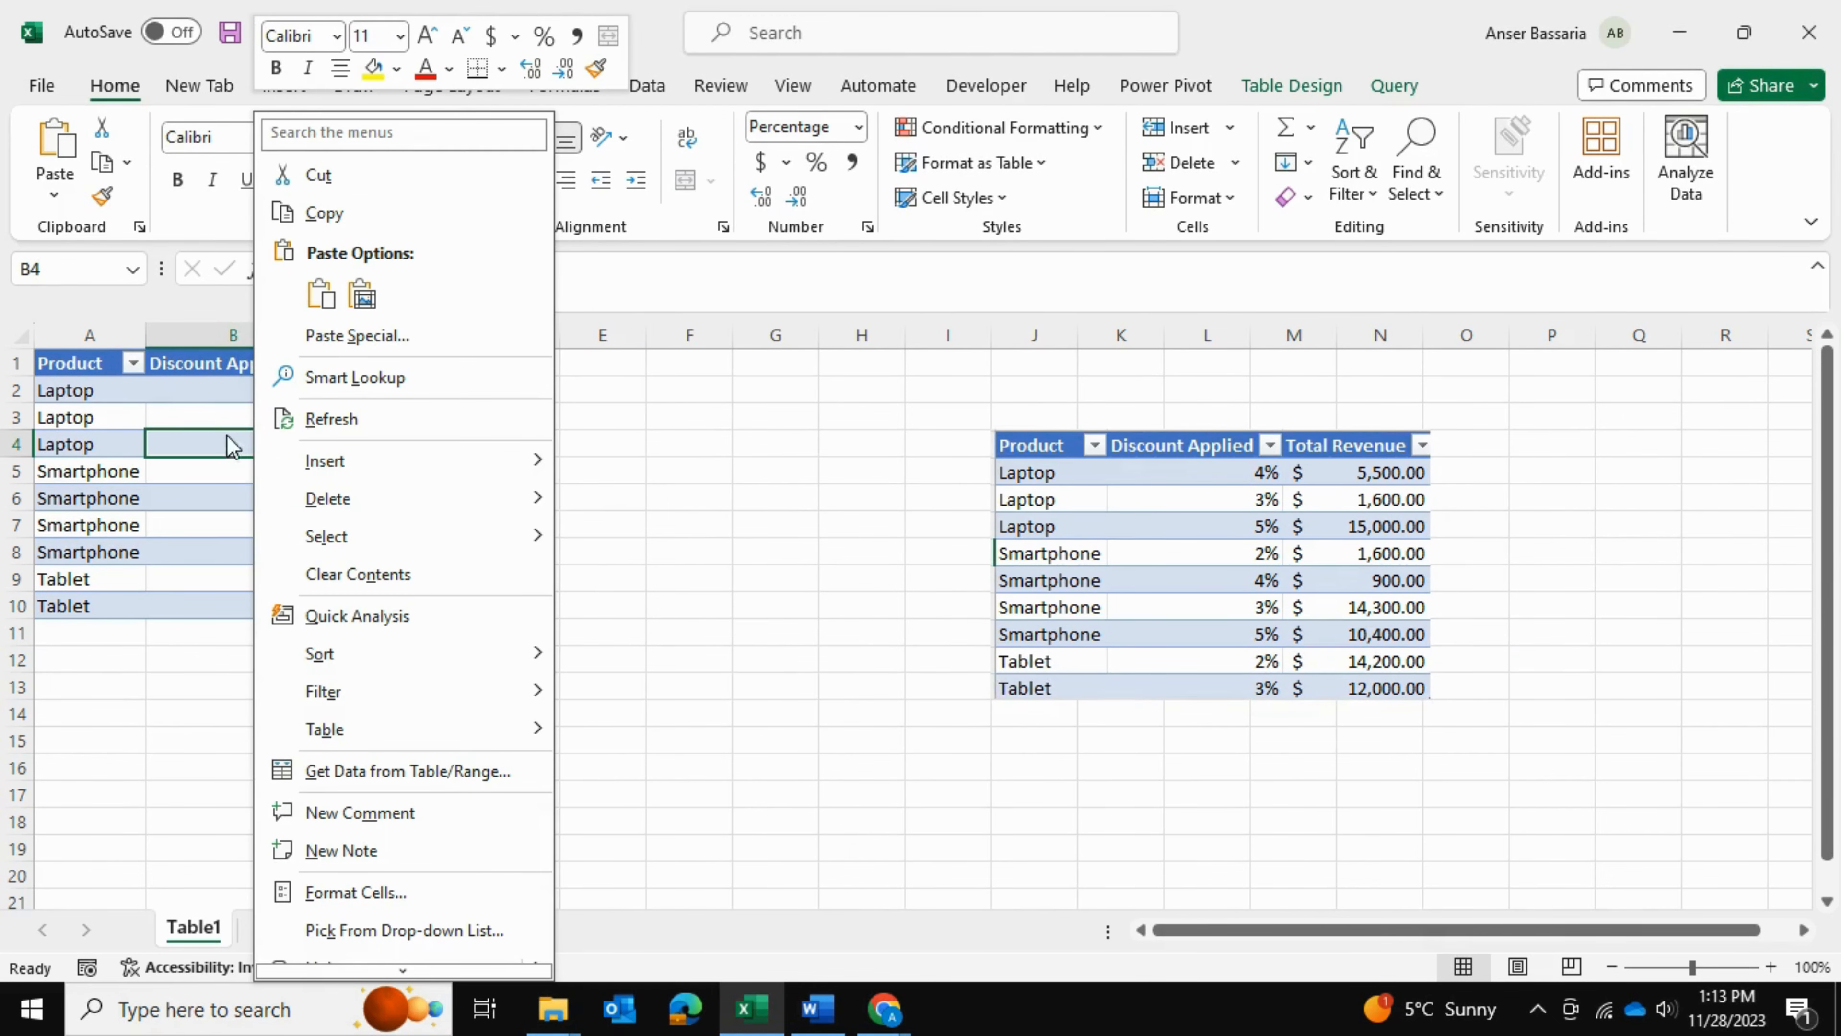
left_click(336, 426)
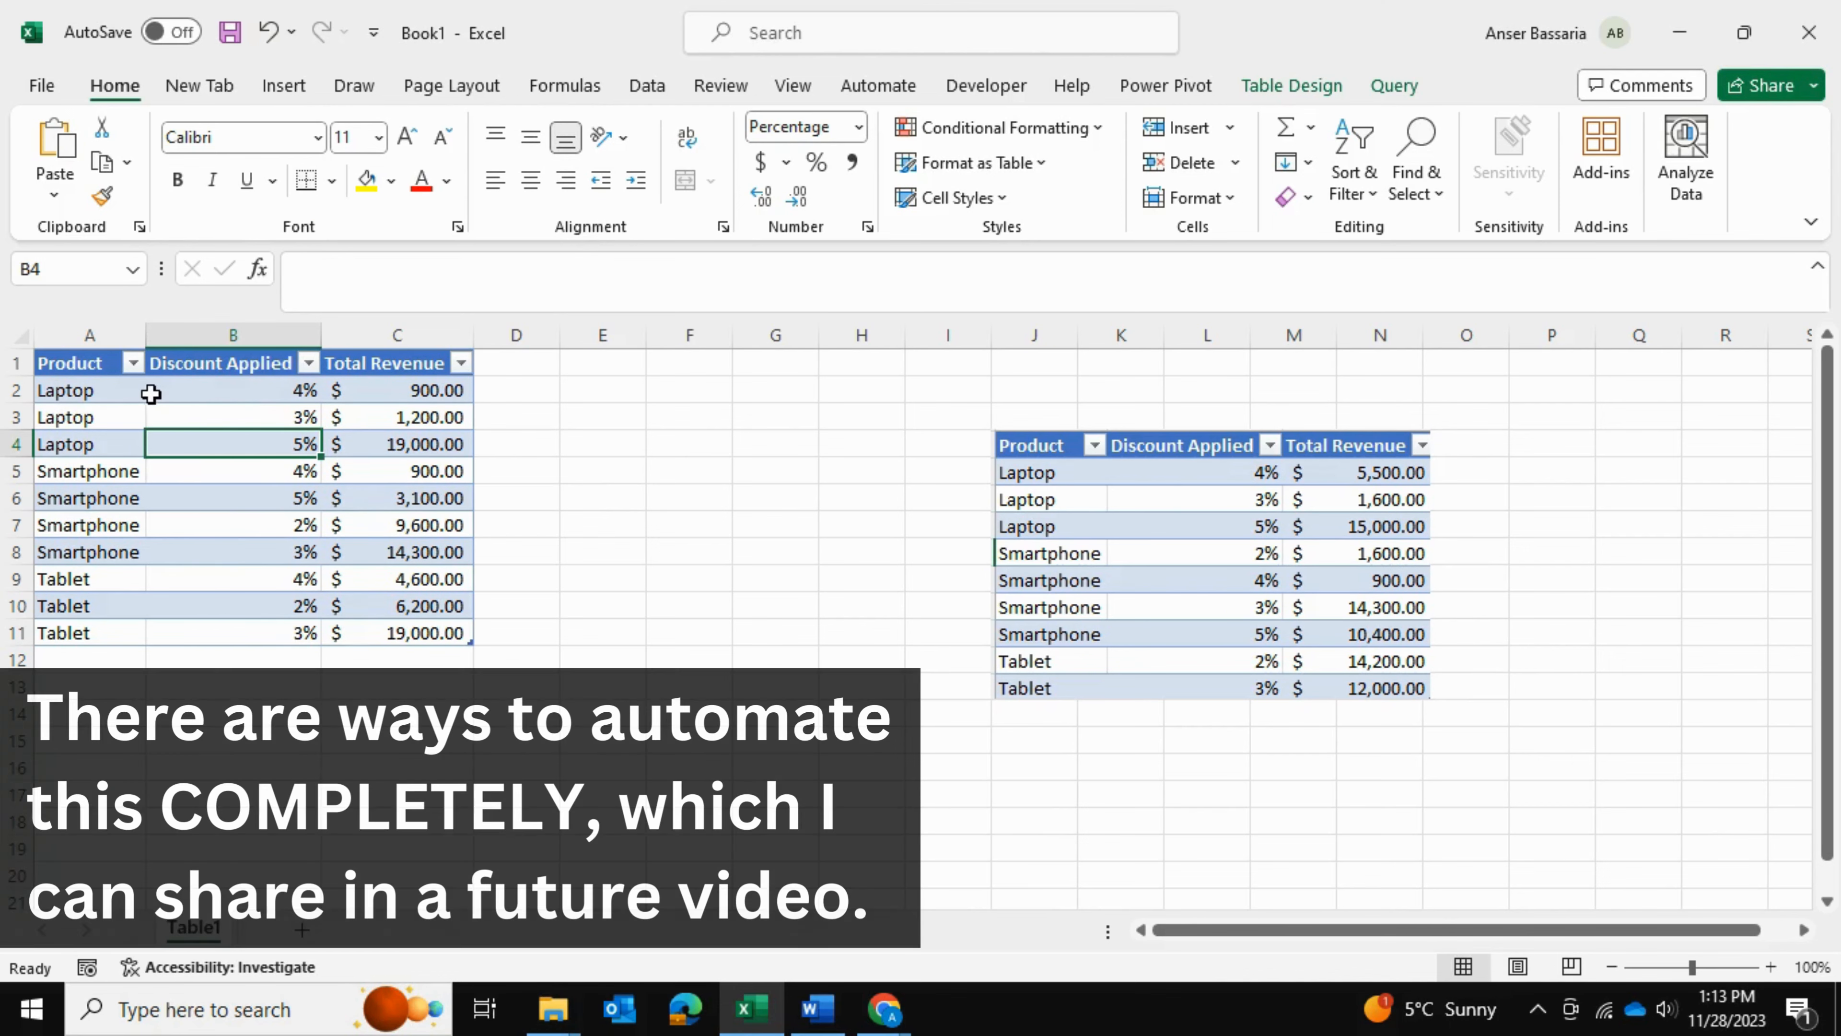
left_click_drag(69, 362, 403, 632)
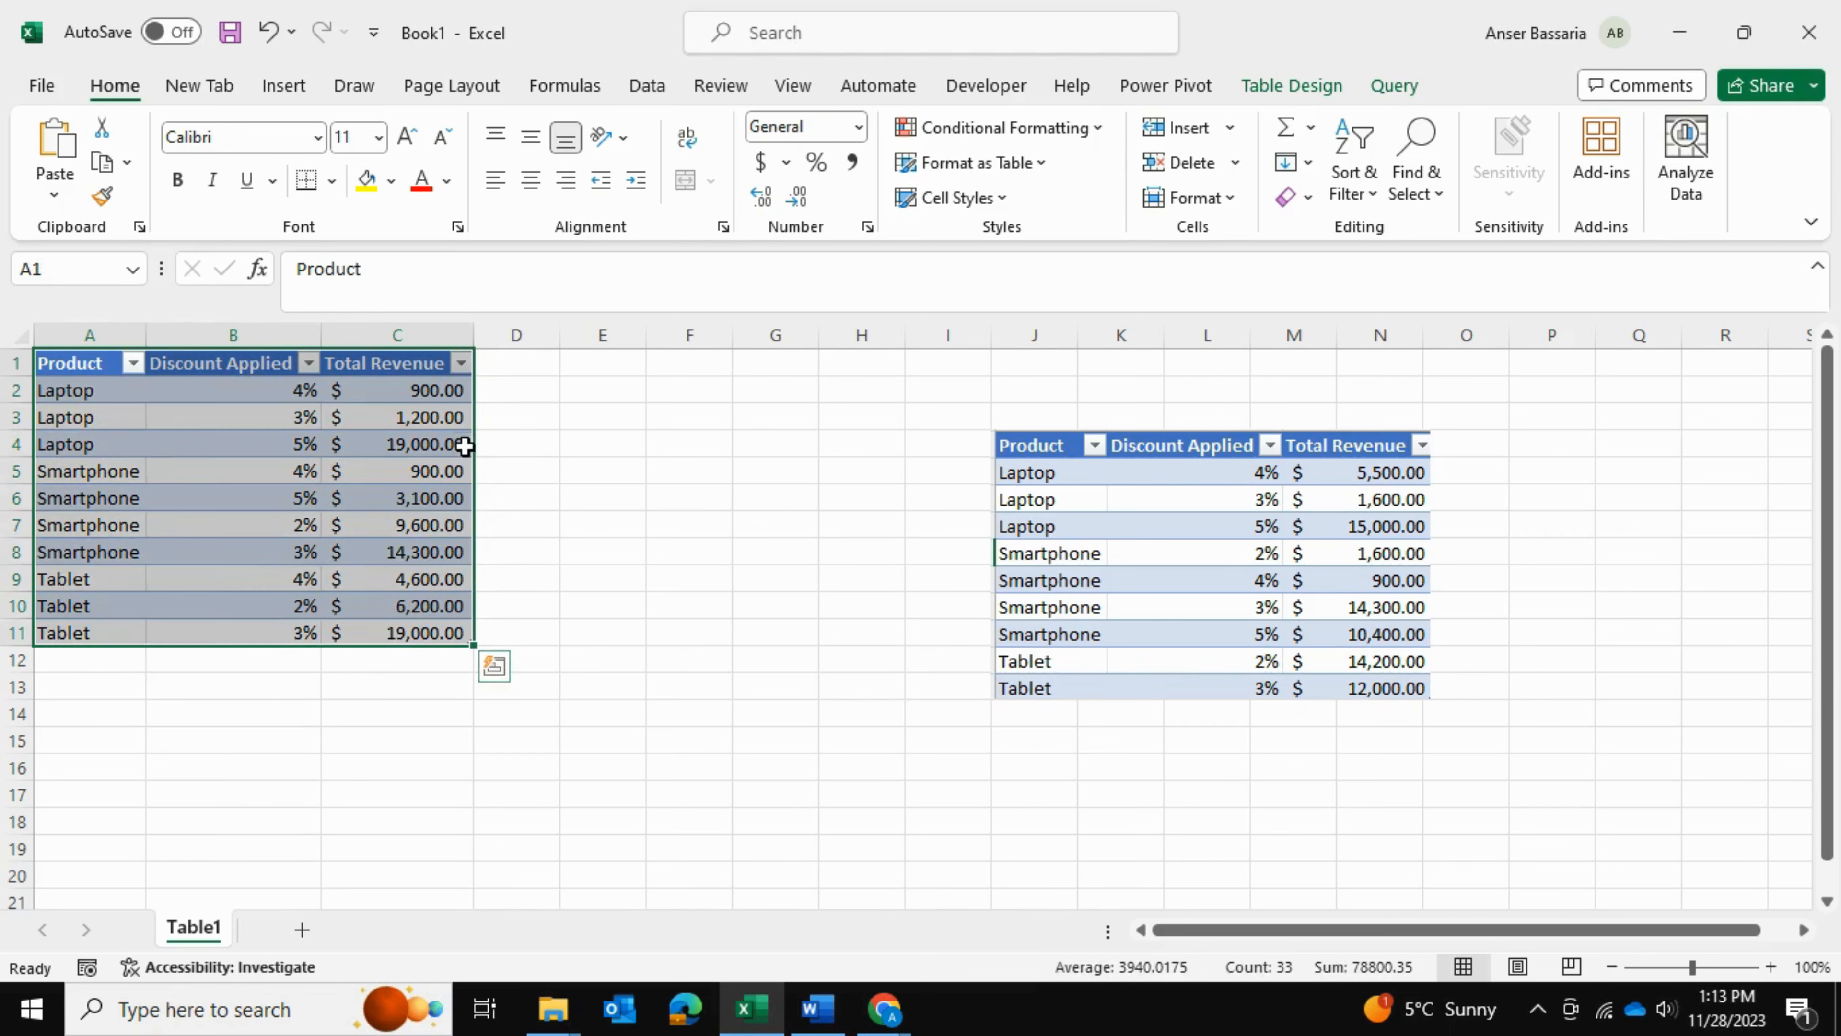
left_click(584, 413)
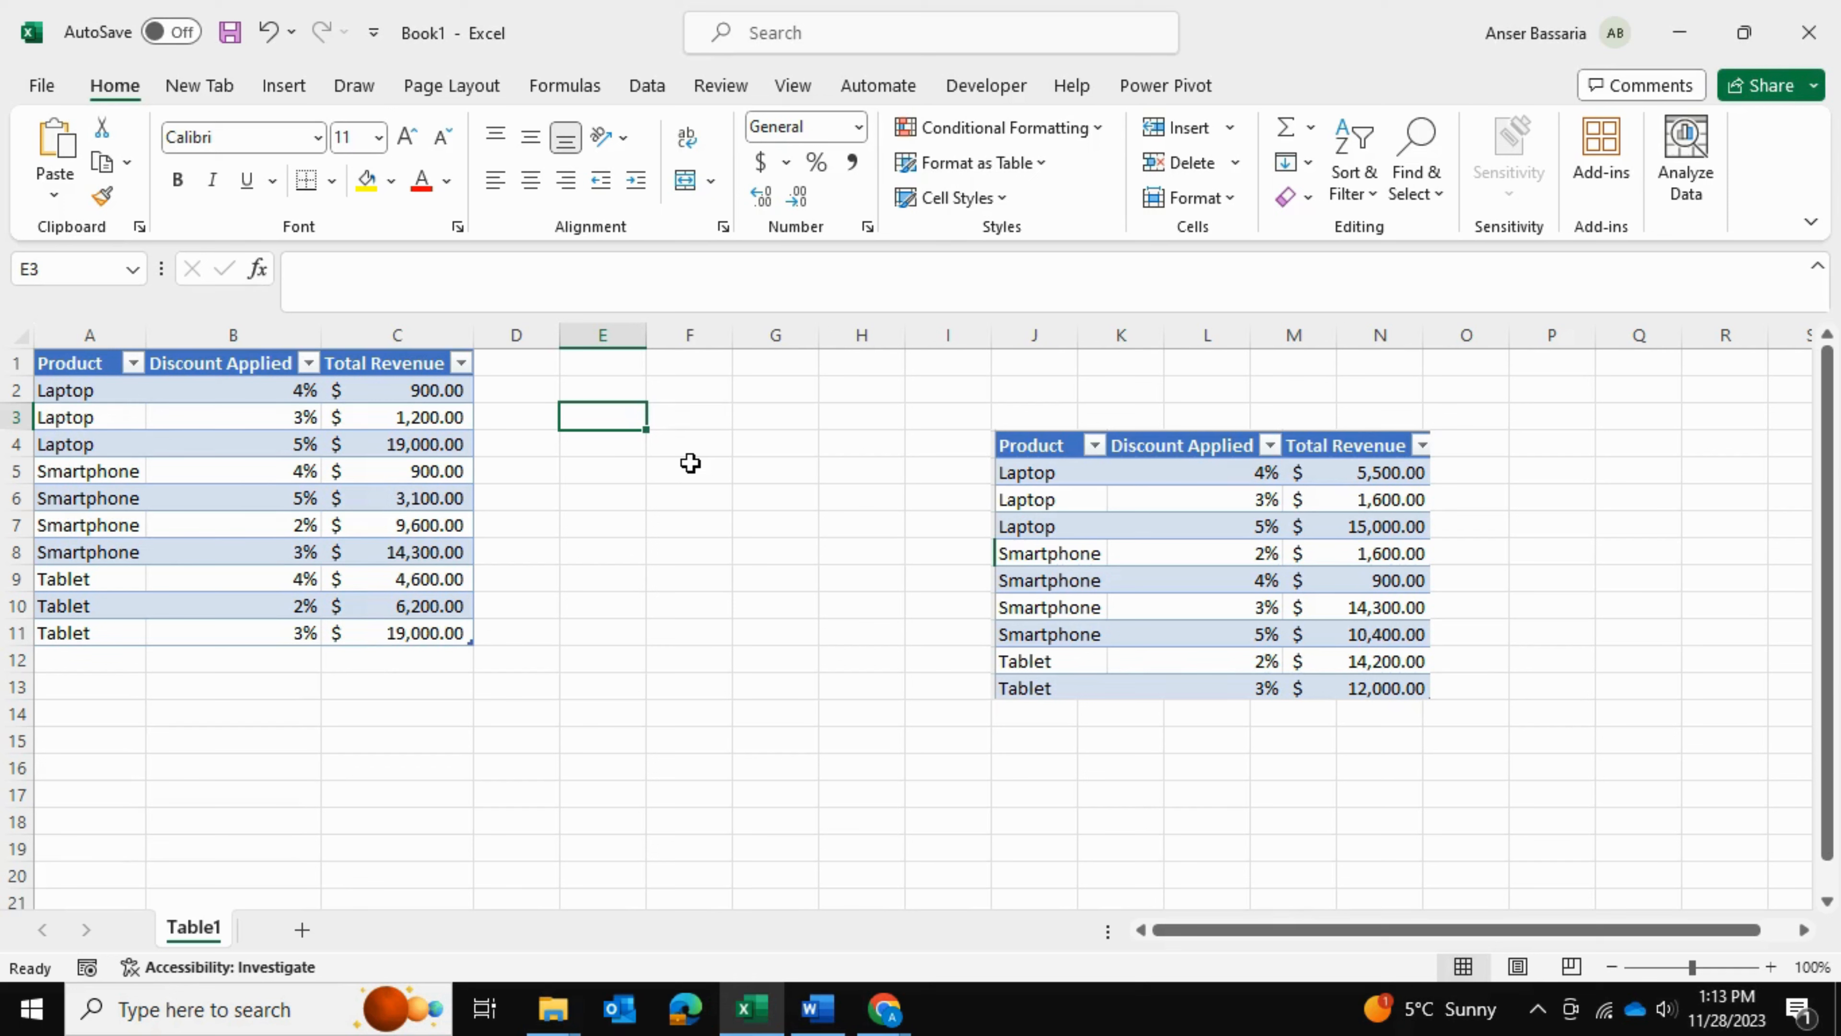
left_click_drag(82, 366, 449, 657)
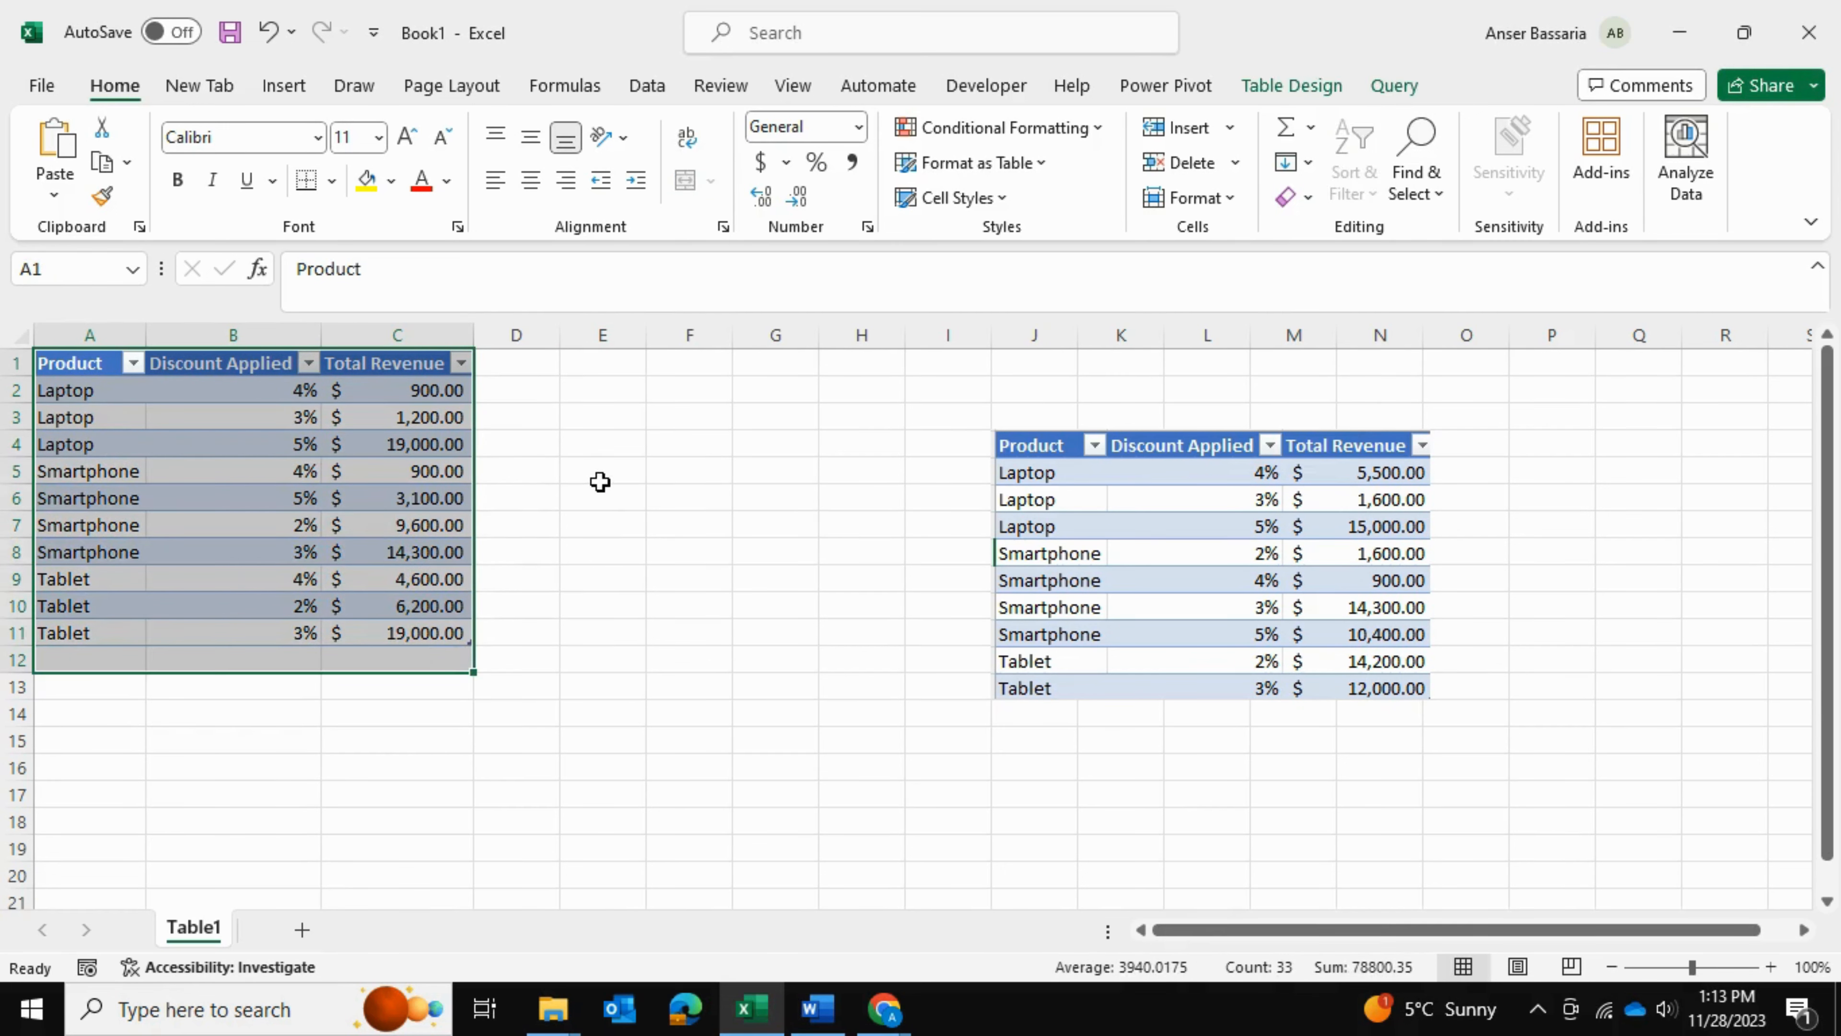